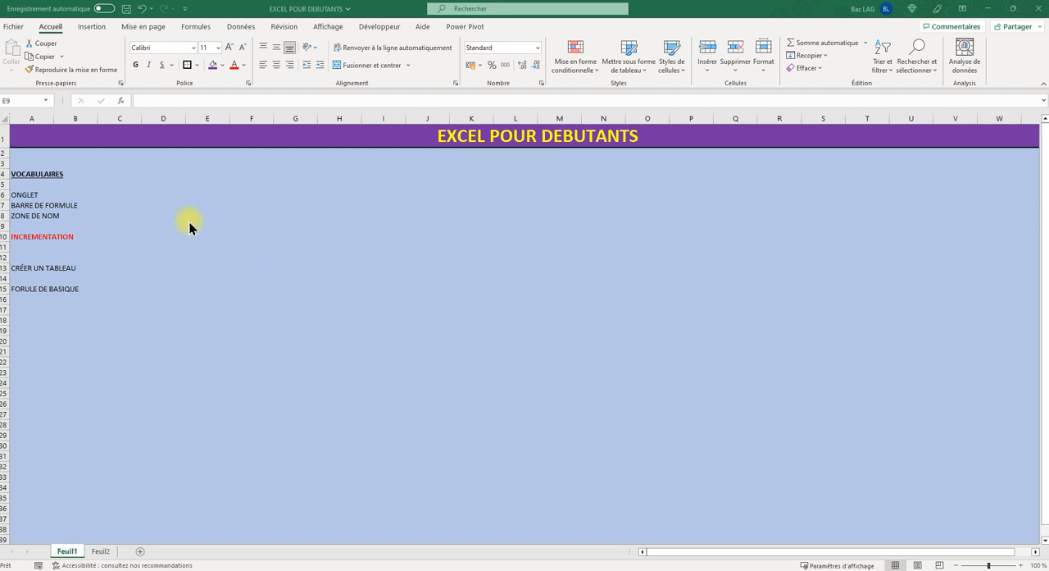
- Rename the Feuil1 sheet as EXO1
{"action": "left_click", "coordinate": [100, 551]}
{"action": "left_click", "coordinate": [72, 553]}
{"action": "left_click", "coordinate": [99, 552]}
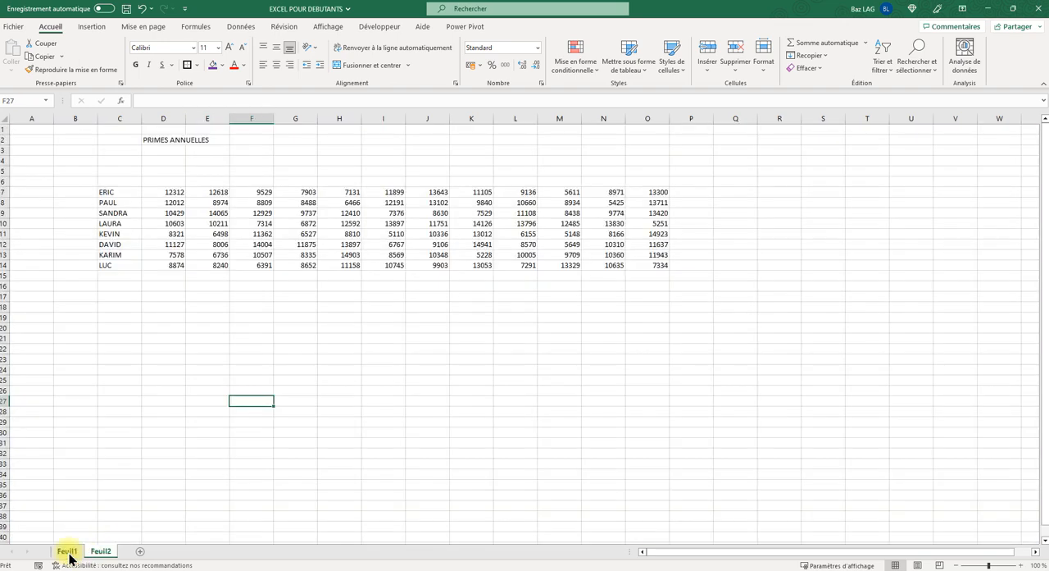
{"action": "left_click", "coordinate": [68, 553]}
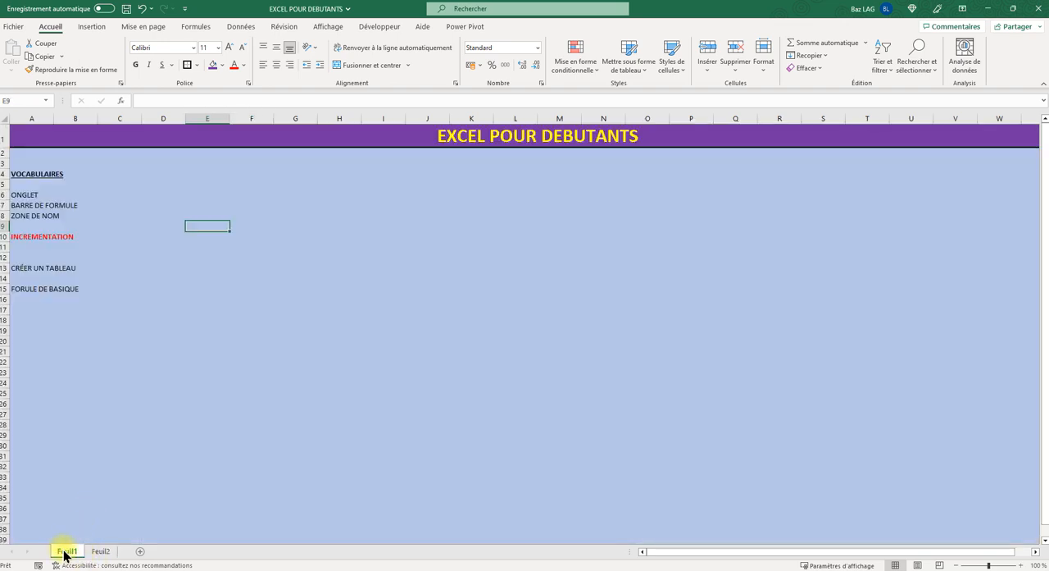
{"action": "right_click", "coordinate": [67, 553]}
{"action": "left_click", "coordinate": [104, 430]}
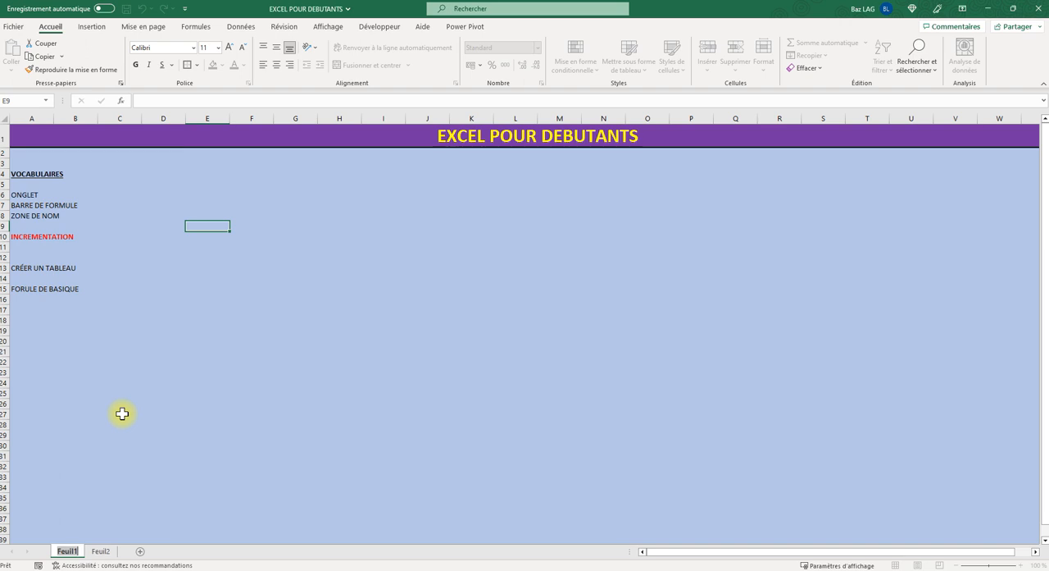
{"action": "type", "text": "EXO"}
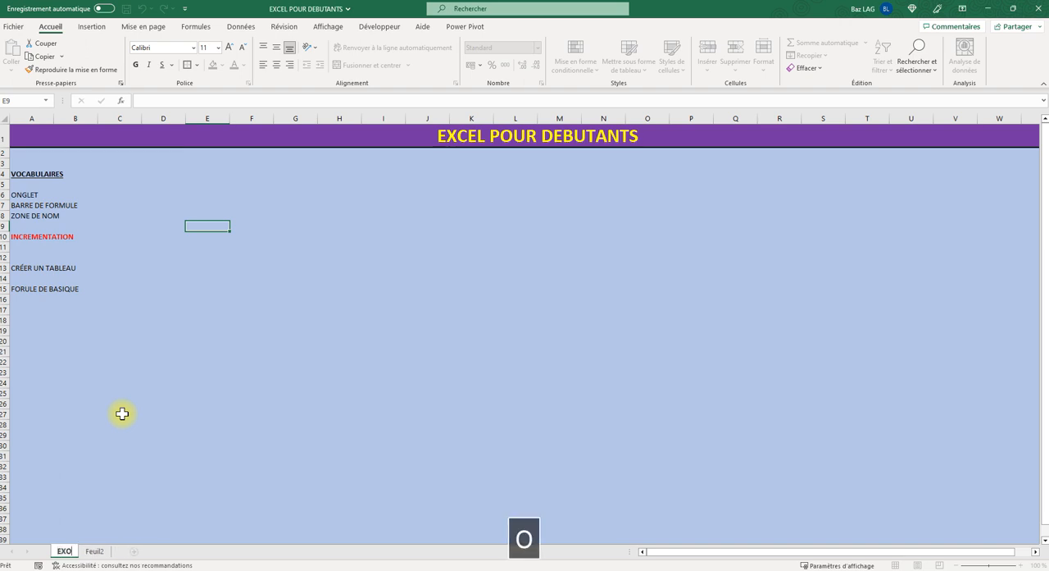
{"action": "type", "text": "1"}
{"action": "left_click", "coordinate": [163, 454]}
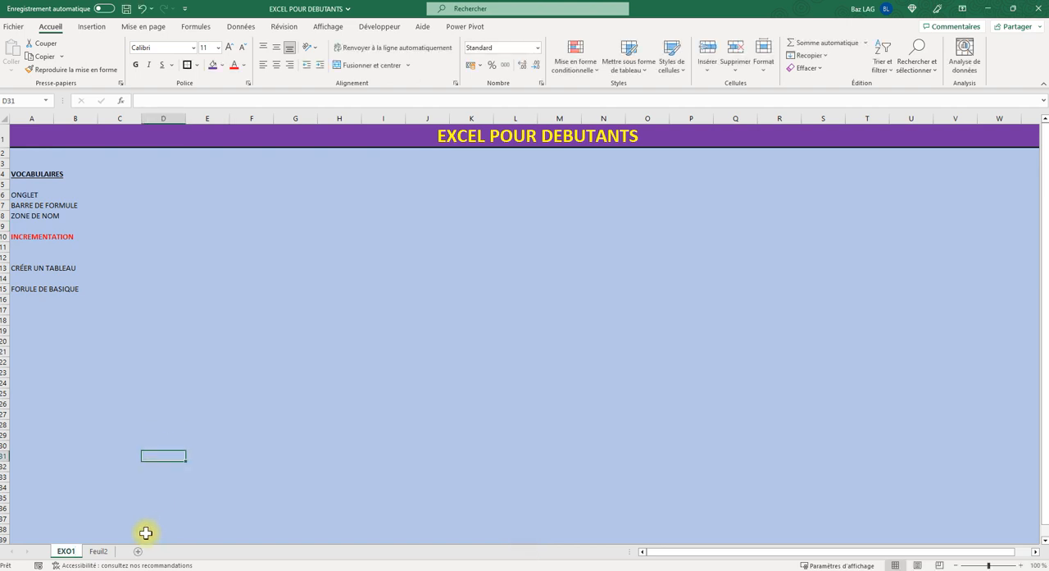
- Rename the Feuil2 sheet as EXO2
{"action": "right_click", "coordinate": [100, 552]}
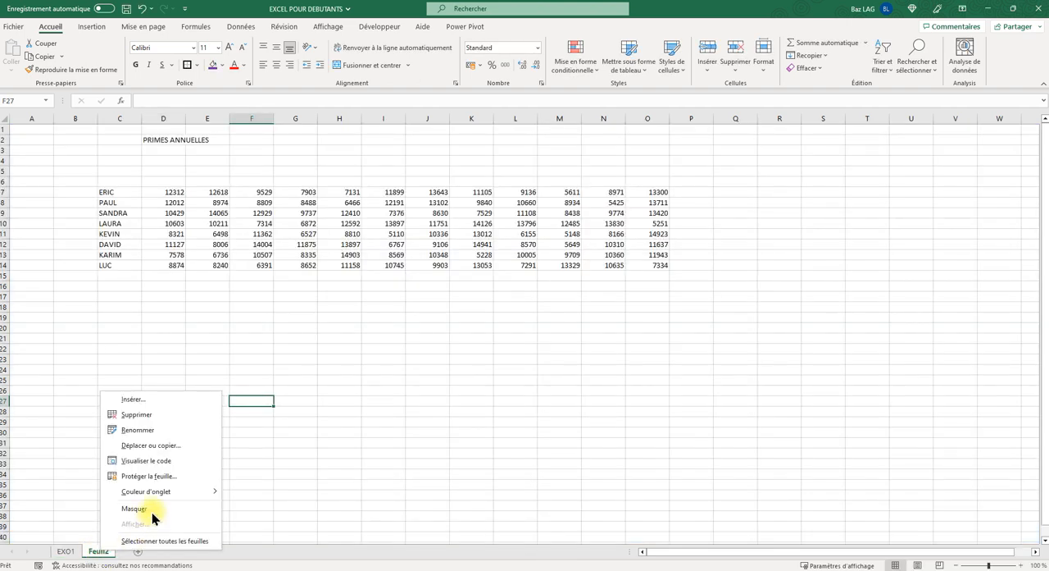
{"action": "left_click", "coordinate": [143, 429]}
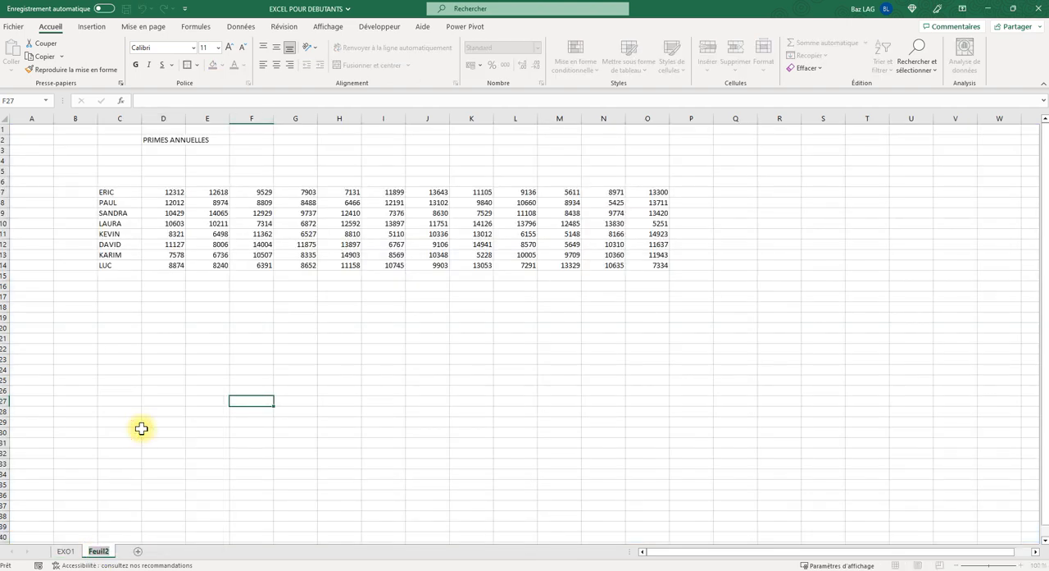
{"action": "type", "text": "EXO"}
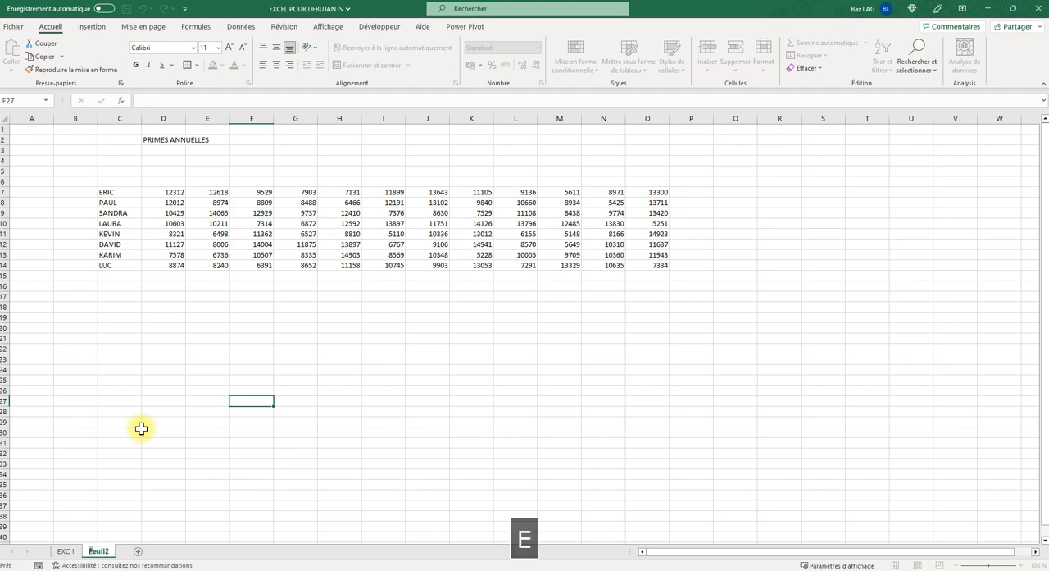
{"action": "type", "text": "2"}
{"action": "left_click", "coordinate": [146, 423]}
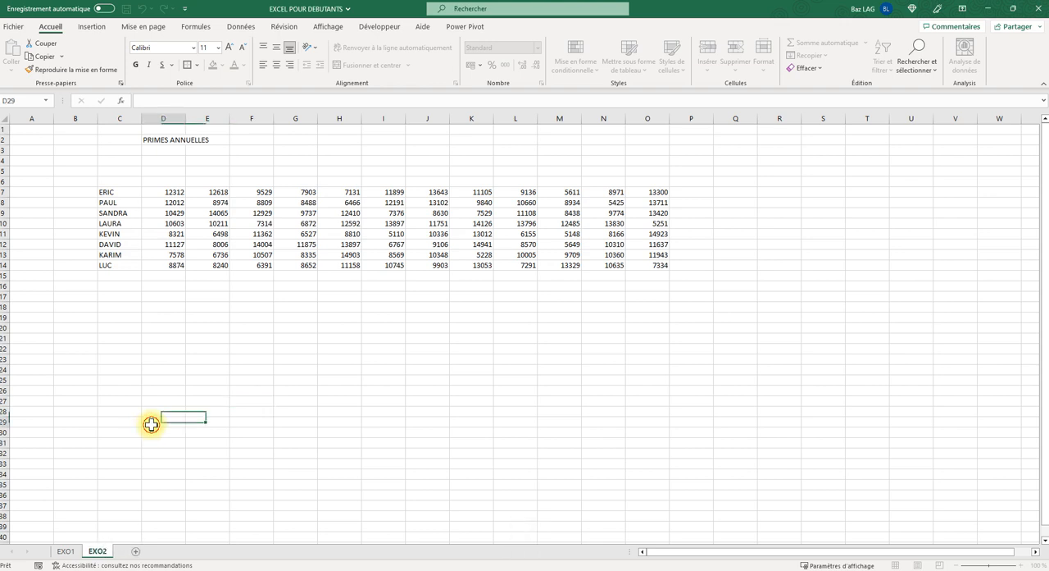
- Give the EXO1 sheet tab a light gold theme colour
{"action": "left_click", "coordinate": [68, 554]}
{"action": "left_click", "coordinate": [91, 552]}
{"action": "left_click", "coordinate": [67, 552]}
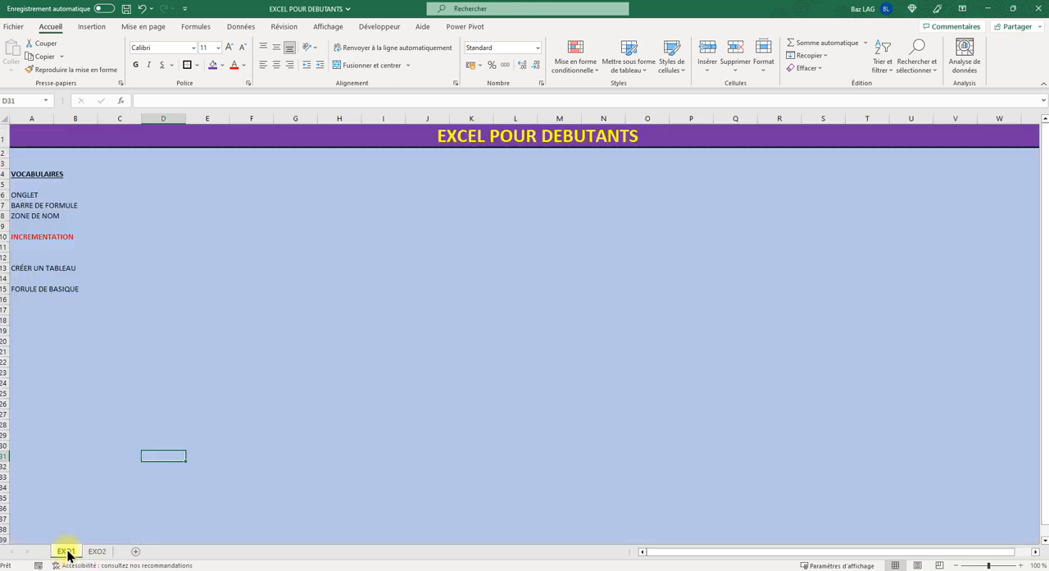
{"action": "right_click", "coordinate": [66, 551]}
{"action": "mouse_move", "coordinate": [147, 487]}
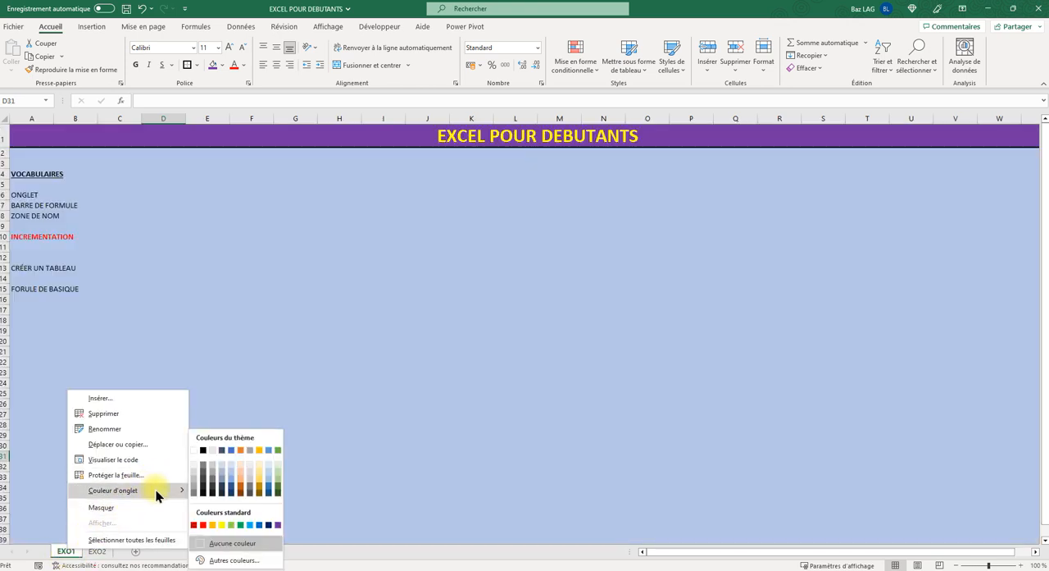
{"action": "left_click", "coordinate": [257, 475]}
- Colour the EXO2 sheet tab dark green from the theme colours
{"action": "left_click", "coordinate": [96, 552]}
{"action": "right_click", "coordinate": [97, 554]}
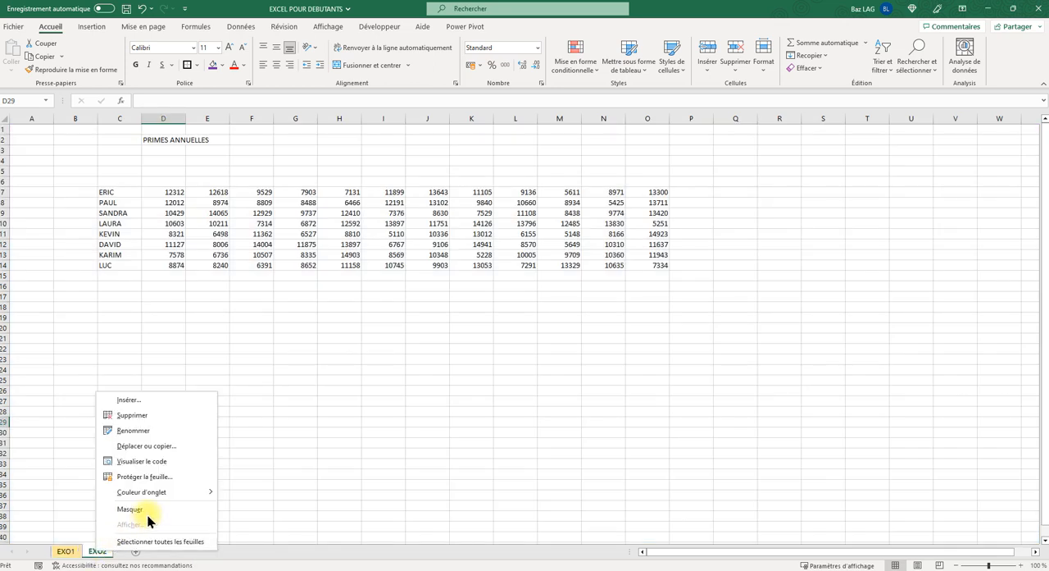
{"action": "mouse_move", "coordinate": [197, 490]}
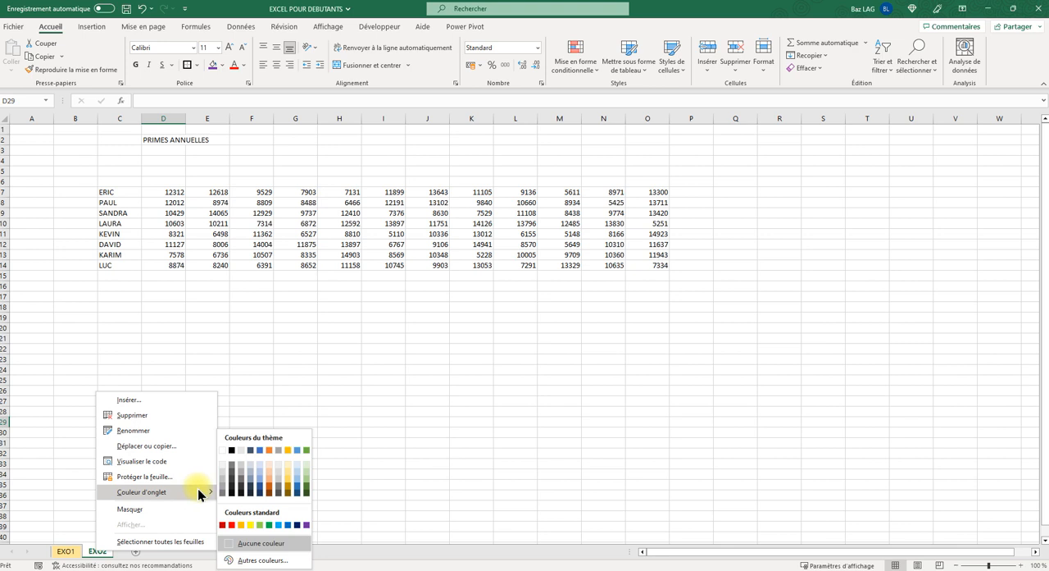
{"action": "left_click", "coordinate": [308, 489]}
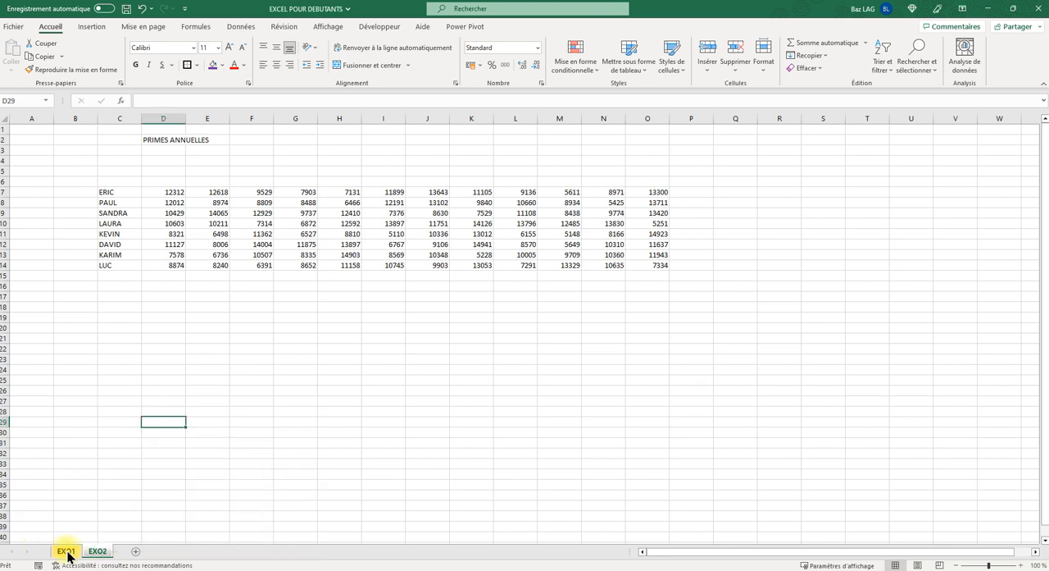
- Hide the EXO1 sheet
{"action": "left_click", "coordinate": [64, 552]}
{"action": "right_click", "coordinate": [73, 552]}
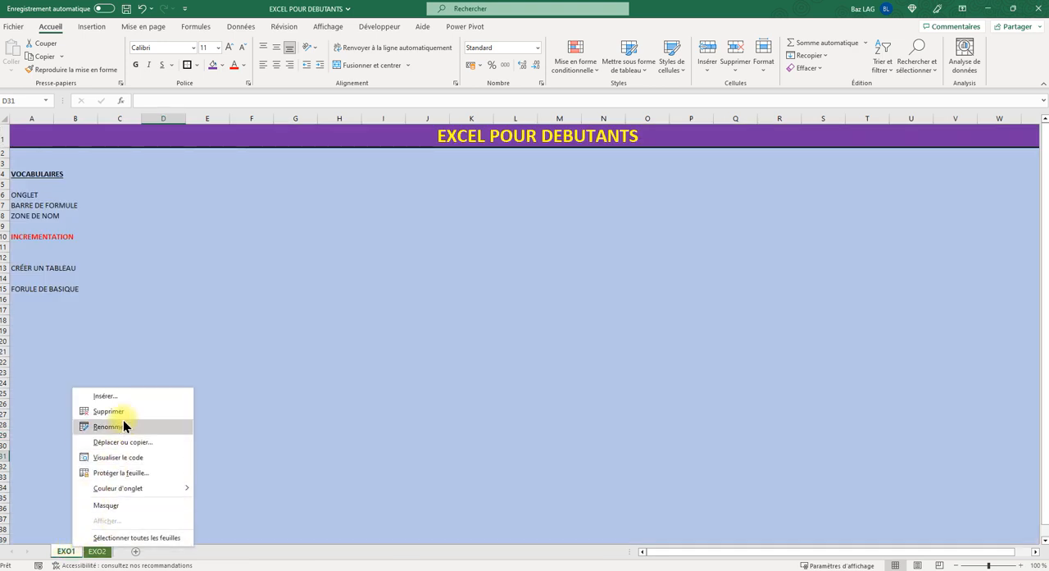
{"action": "left_click", "coordinate": [112, 507]}
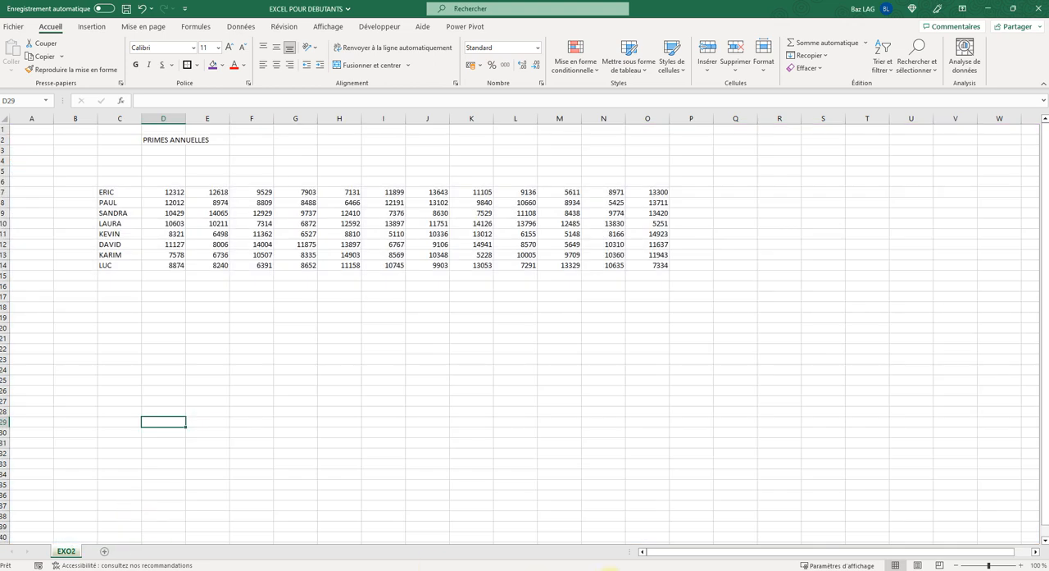
- Unhide the EXO1 sheet from the list of hidden sheets
{"action": "right_click", "coordinate": [75, 551]}
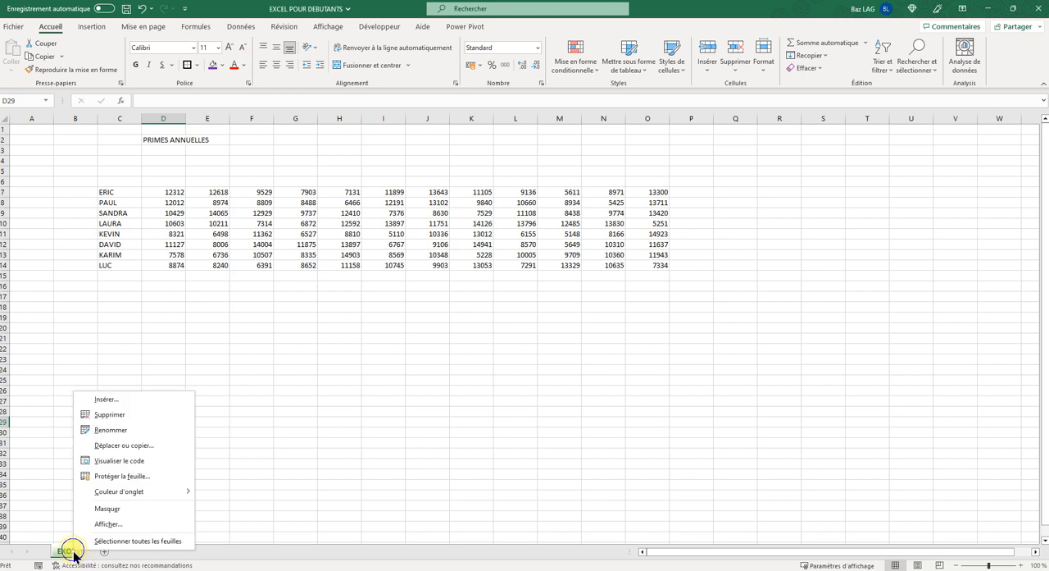
{"action": "left_click", "coordinate": [109, 523]}
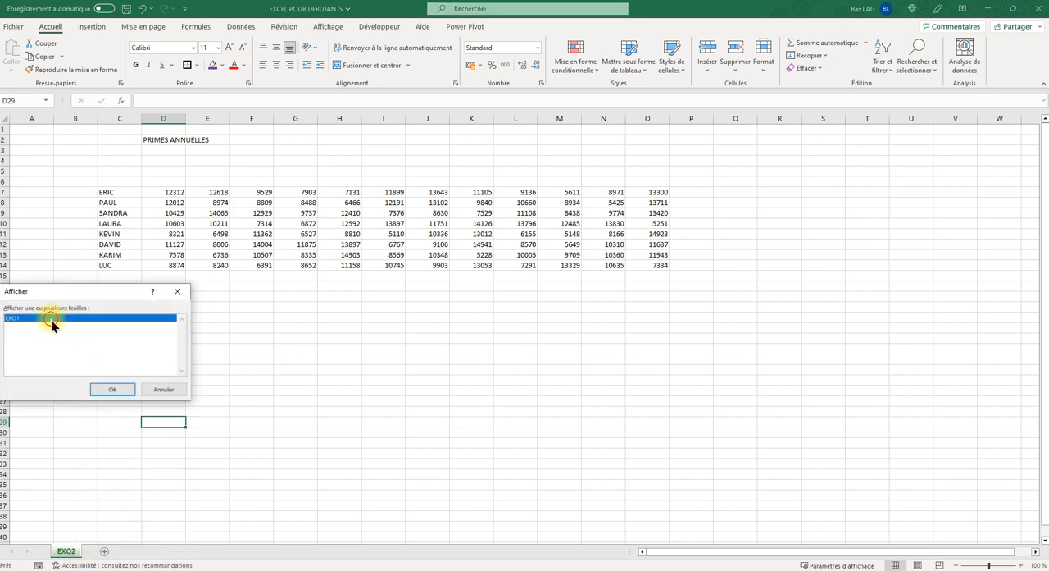
{"action": "double_click", "coordinate": [51, 321]}
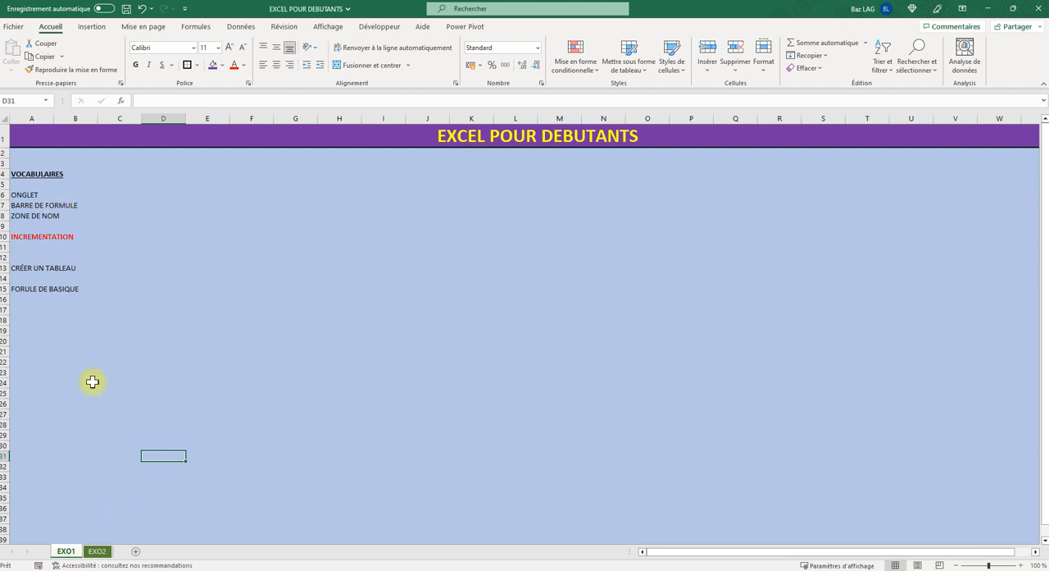
{"action": "left_click", "coordinate": [52, 207]}
{"action": "left_click", "coordinate": [300, 268]}
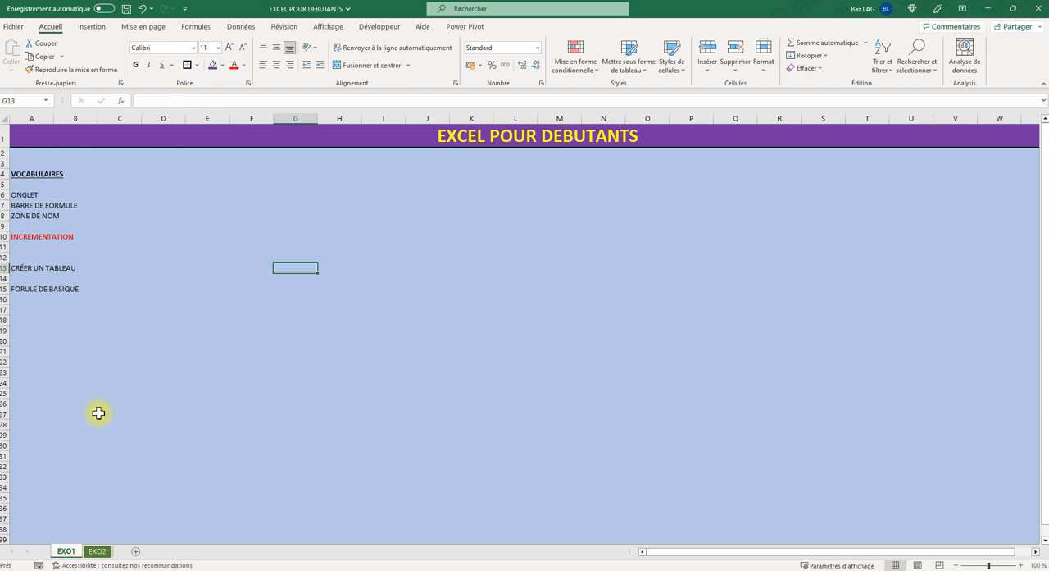
{"action": "left_click", "coordinate": [96, 552]}
{"action": "left_click", "coordinate": [78, 556]}
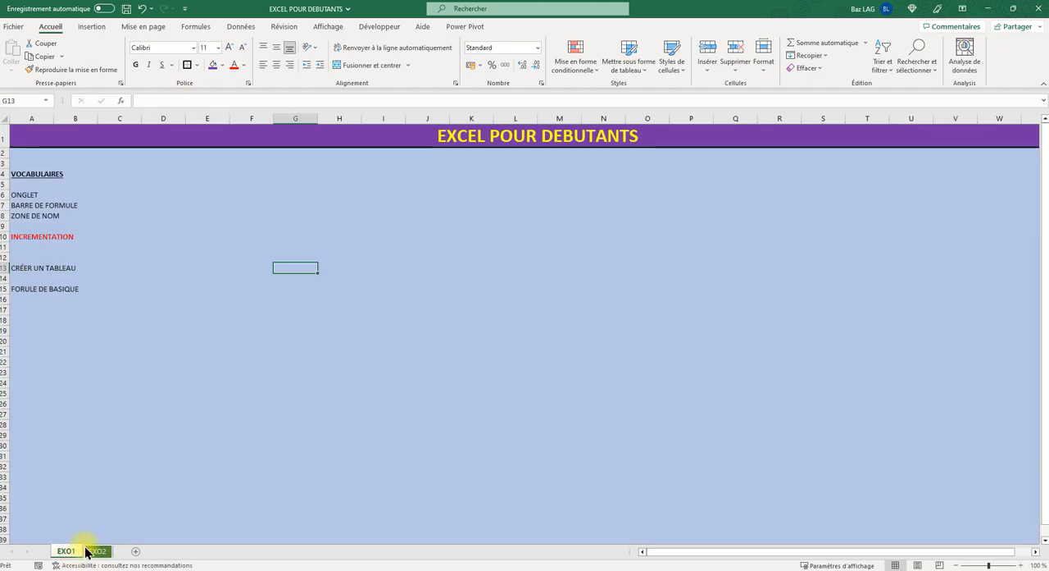
{"action": "left_click", "coordinate": [263, 202]}
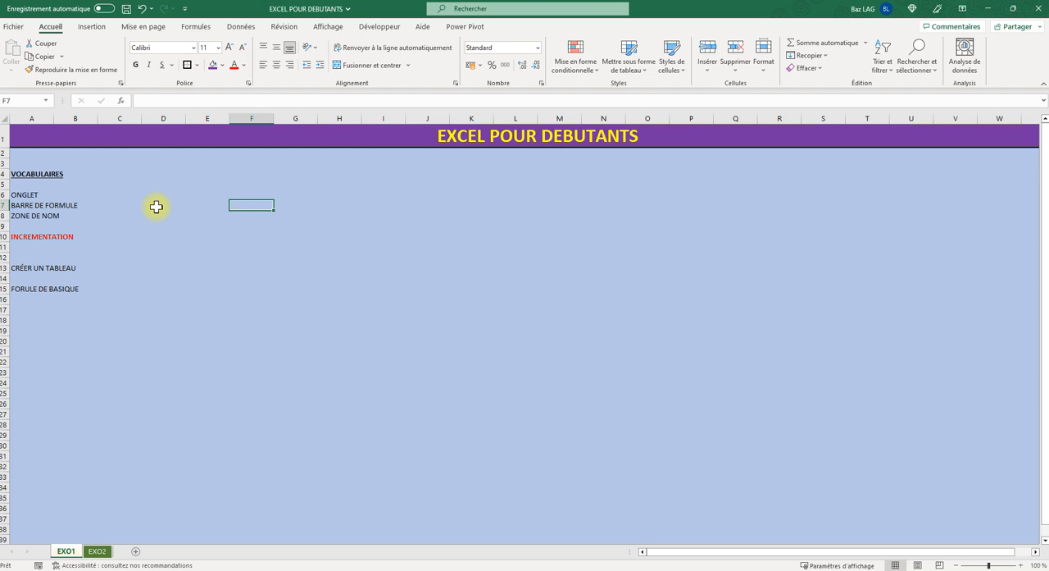
- Examine how the columns of EXO1 are lettered, from A and B across to those beyond Z, and return to the vocabulary list
{"action": "left_click", "coordinate": [36, 109]}
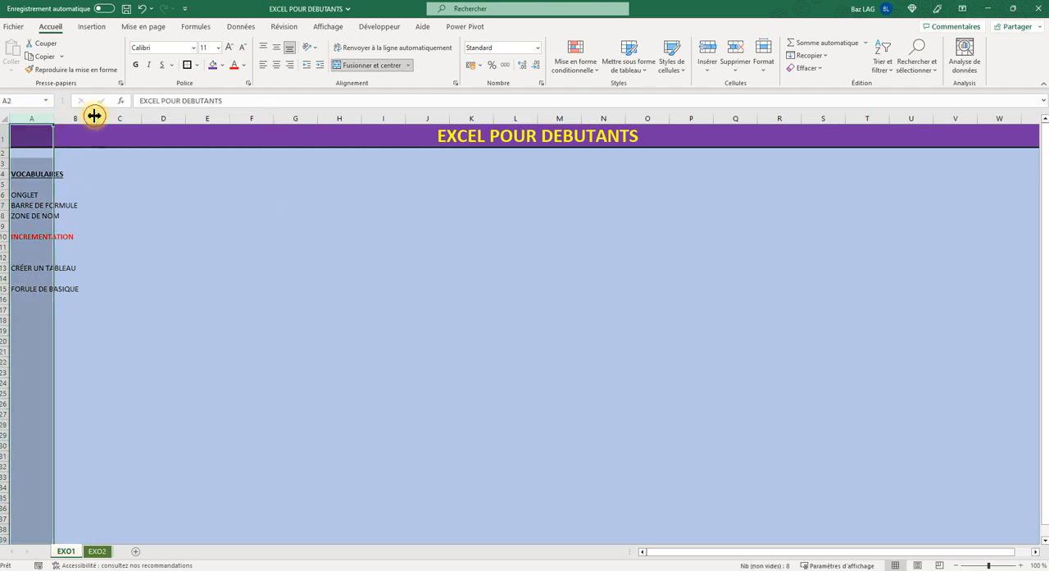
{"action": "left_click", "coordinate": [75, 114]}
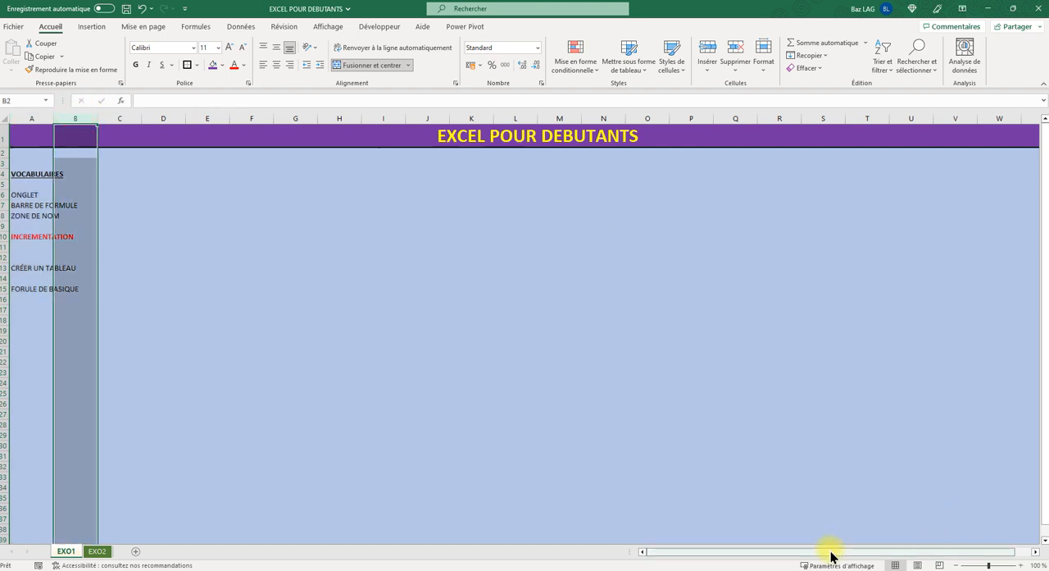
{"action": "left_click_drag", "start_coordinate": [829, 554], "coordinate": [932, 557]}
{"action": "left_click", "coordinate": [785, 300]}
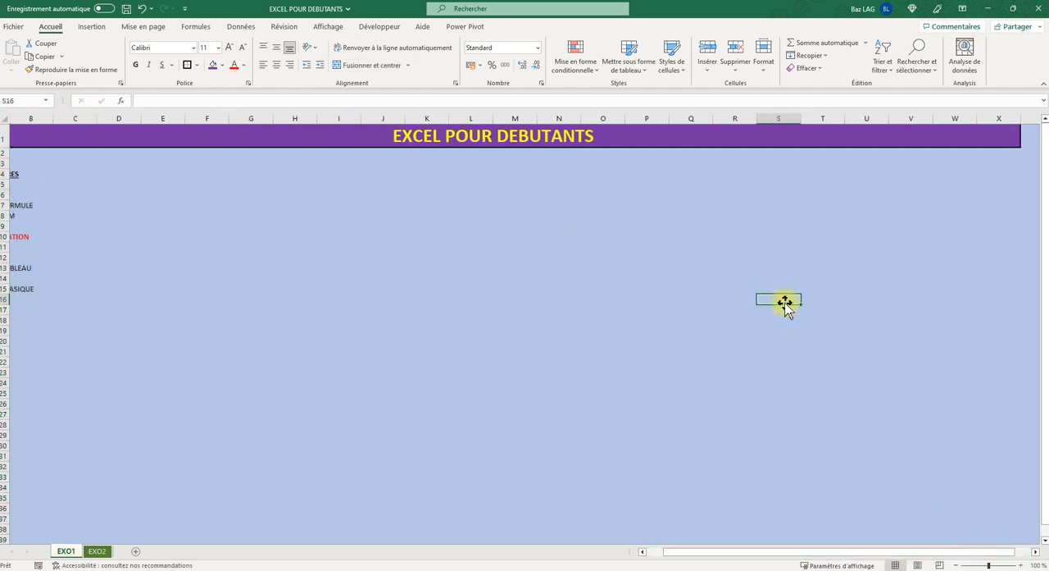
{"action": "key", "text": "Right"}
{"action": "key", "text": "Right"}
{"action": "key", "text": "Right"}
{"action": "key", "text": "Right"}
{"action": "key", "text": "Right"}
{"action": "key", "text": "Right"}
{"action": "key", "text": "Right"}
{"action": "key", "text": "Right"}
{"action": "key", "text": "Right"}
{"action": "key", "text": "Right"}
{"action": "key", "text": "Right"}
{"action": "key", "text": "Right"}
{"action": "key", "text": "Right"}
{"action": "key", "text": "Right"}
{"action": "key", "text": "Right"}
{"action": "key", "text": "Right"}
{"action": "key", "text": "Right"}
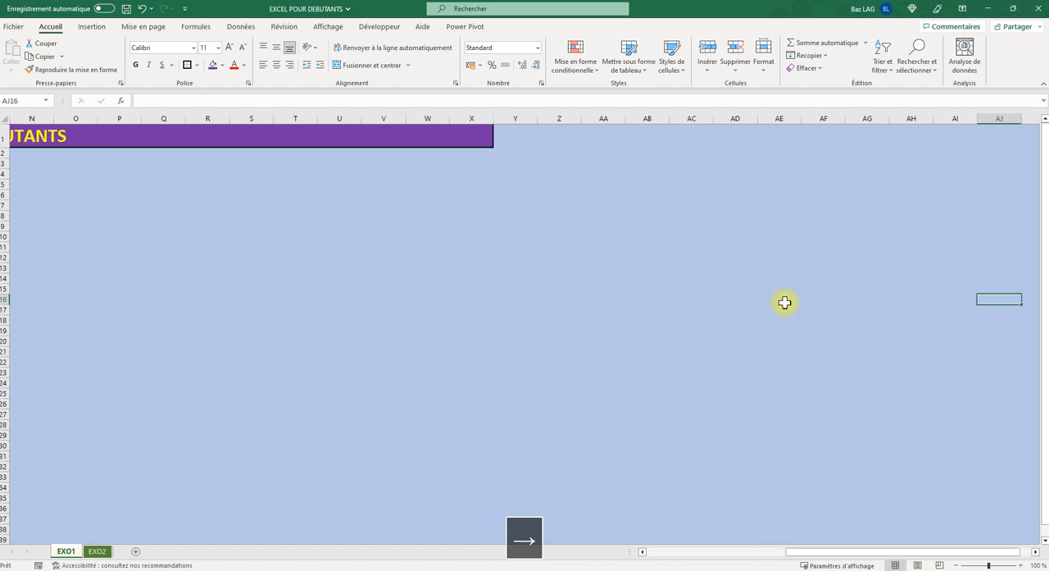
{"action": "key", "text": "Left"}
{"action": "key", "text": "Left"}
{"action": "key", "text": "Left"}
{"action": "key", "text": "Left"}
{"action": "key", "text": "Left"}
{"action": "key", "text": "Left"}
{"action": "key", "text": "Left"}
{"action": "key", "text": "Left"}
{"action": "key", "text": "Left"}
{"action": "key", "text": "Left"}
{"action": "key", "text": "Left"}
{"action": "key", "text": "Left"}
{"action": "key", "text": "Left"}
{"action": "key", "text": "Left"}
{"action": "key", "text": "Left"}
{"action": "key", "text": "Left"}
{"action": "key", "text": "Left"}
{"action": "key", "text": "Left"}
{"action": "key", "text": "Left"}
{"action": "key", "text": "Left"}
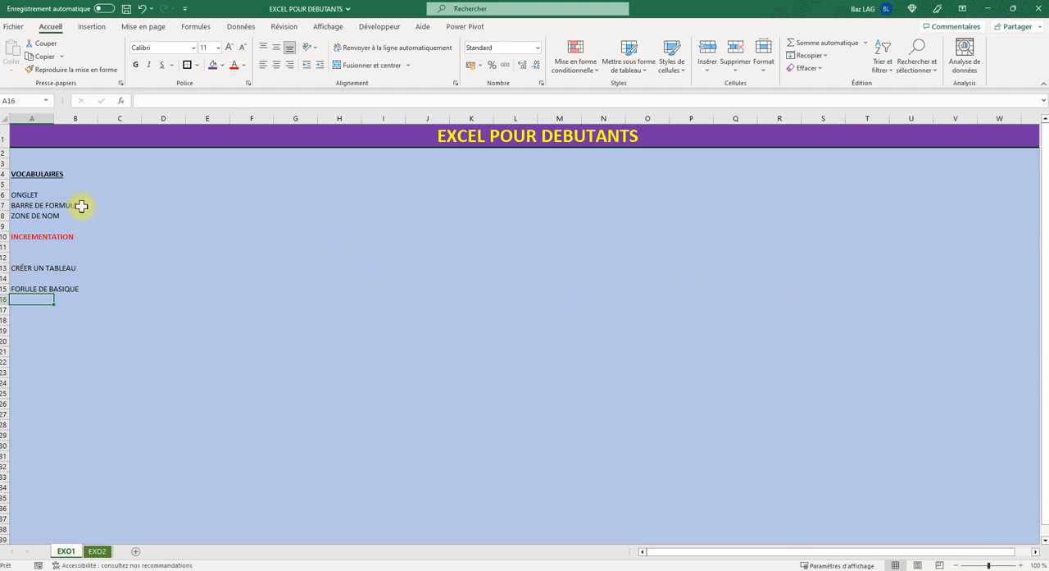
{"action": "left_click", "coordinate": [68, 205]}
{"action": "left_click", "coordinate": [212, 206]}
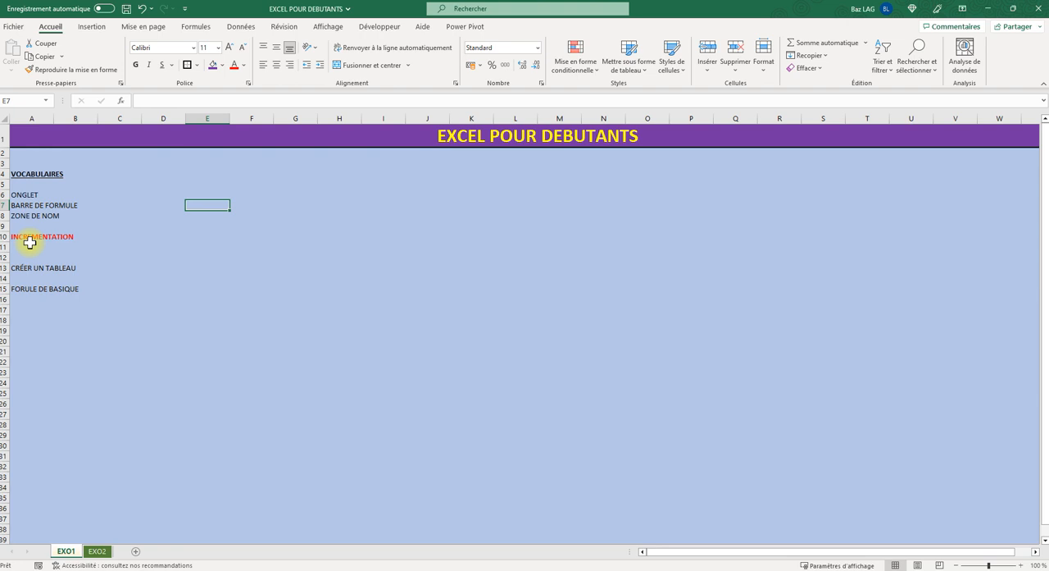
- Enter 0 and 1 in cells D4 and D5 and extend the series down to D17
{"action": "left_click", "coordinate": [154, 172]}
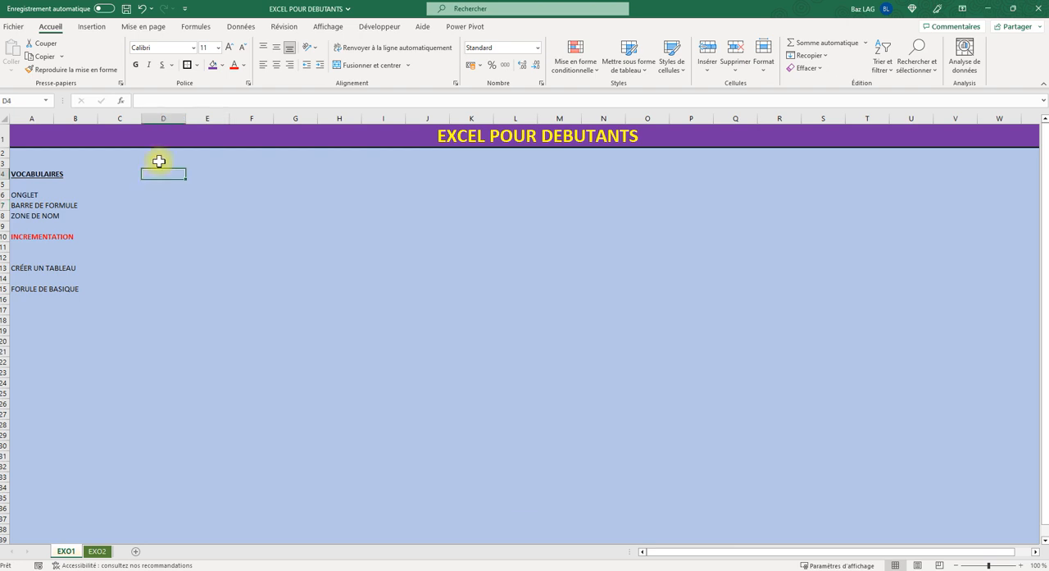
{"action": "type", "text": "0"}
{"action": "key", "text": "Return"}
{"action": "type", "text": "1"}
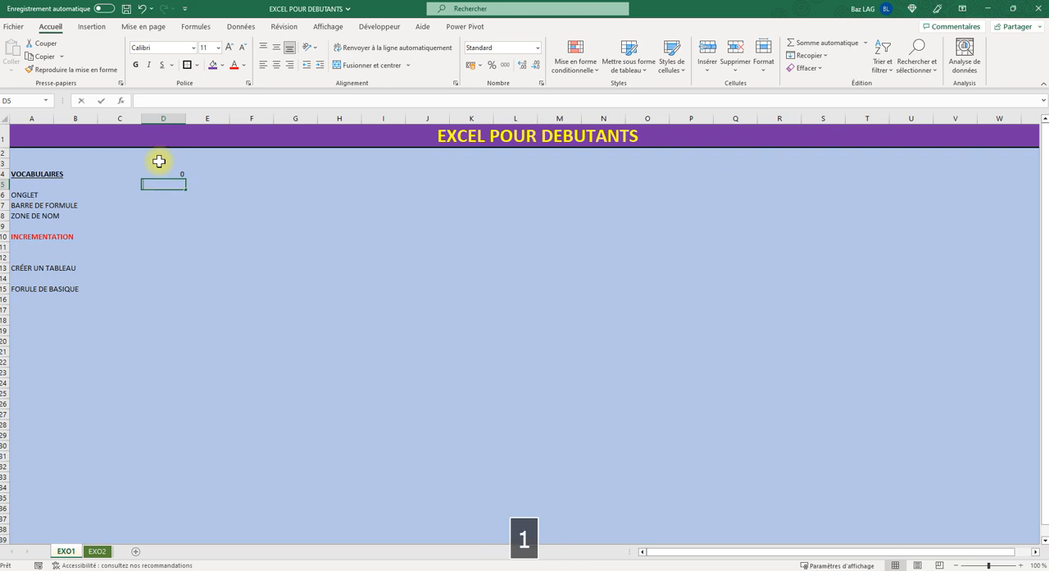
{"action": "key", "text": "Return"}
{"action": "left_click_drag", "start_coordinate": [162, 171], "coordinate": [166, 185]}
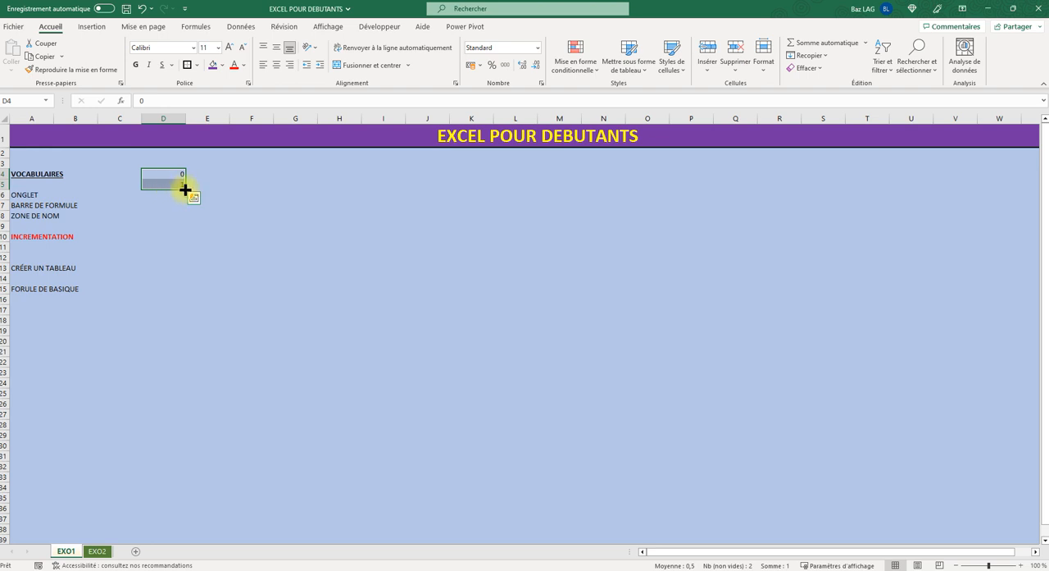
{"action": "left_click_drag", "start_coordinate": [184, 189], "coordinate": [169, 314]}
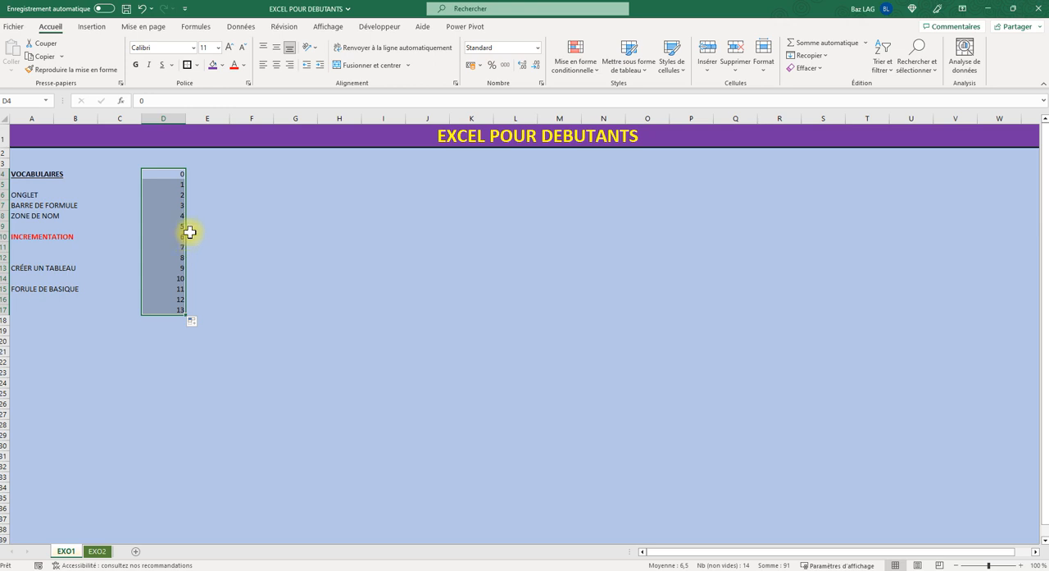
- Enter 1 and 0 in cells E4 and E5 and extend the decreasing series down to E16
{"action": "left_click", "coordinate": [194, 173]}
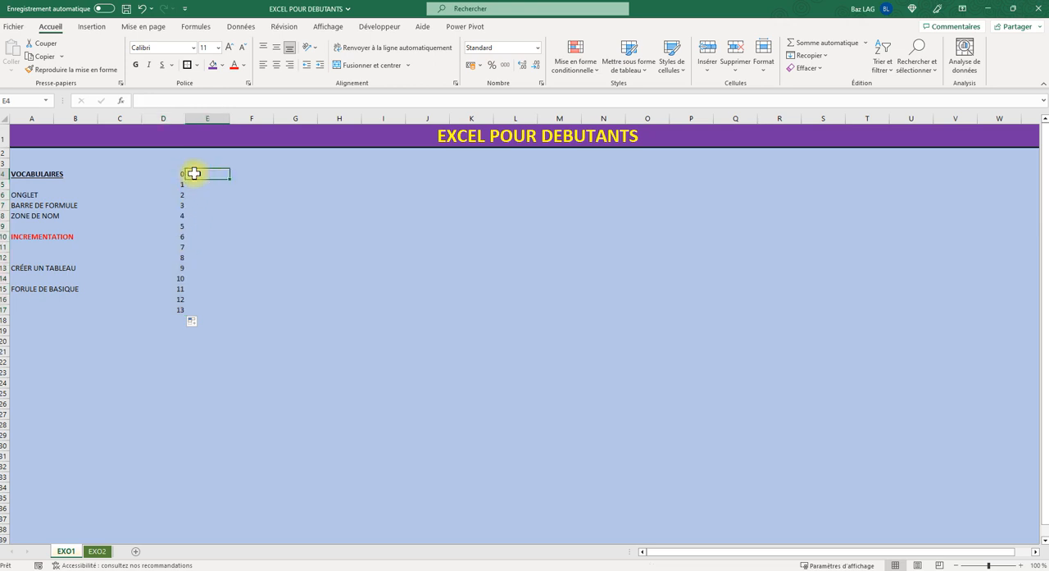
{"action": "type", "text": "1"}
{"action": "key", "text": "Return"}
{"action": "type", "text": "0"}
{"action": "key", "text": "Return"}
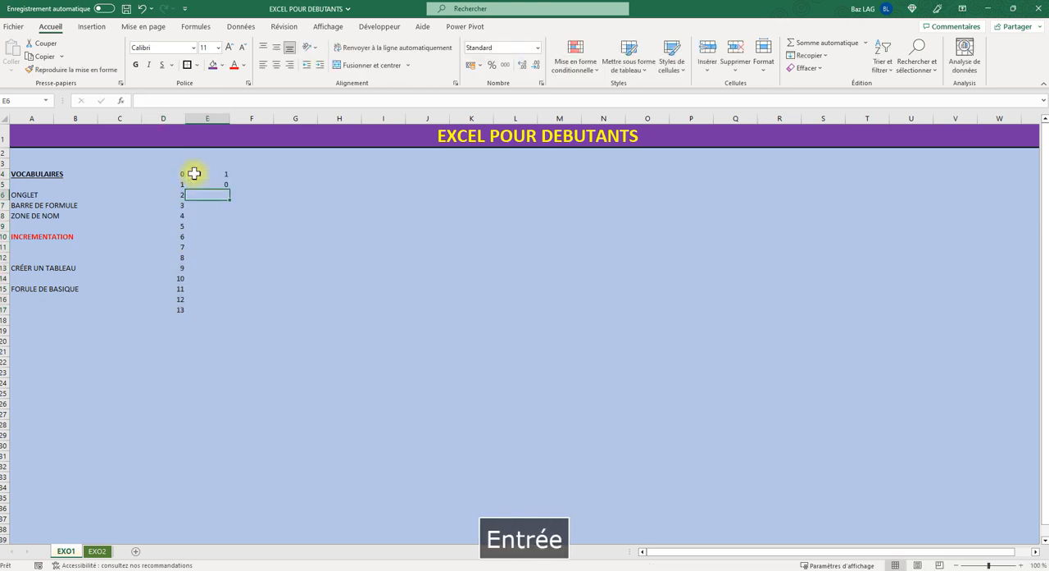
{"action": "left_click_drag", "start_coordinate": [195, 173], "coordinate": [201, 184]}
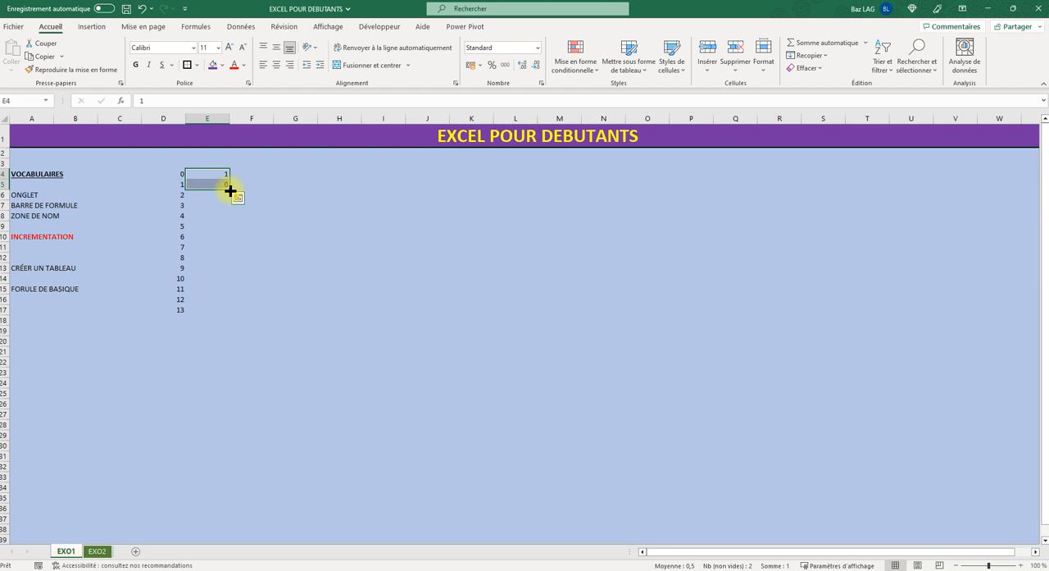
{"action": "left_click_drag", "start_coordinate": [231, 190], "coordinate": [206, 297]}
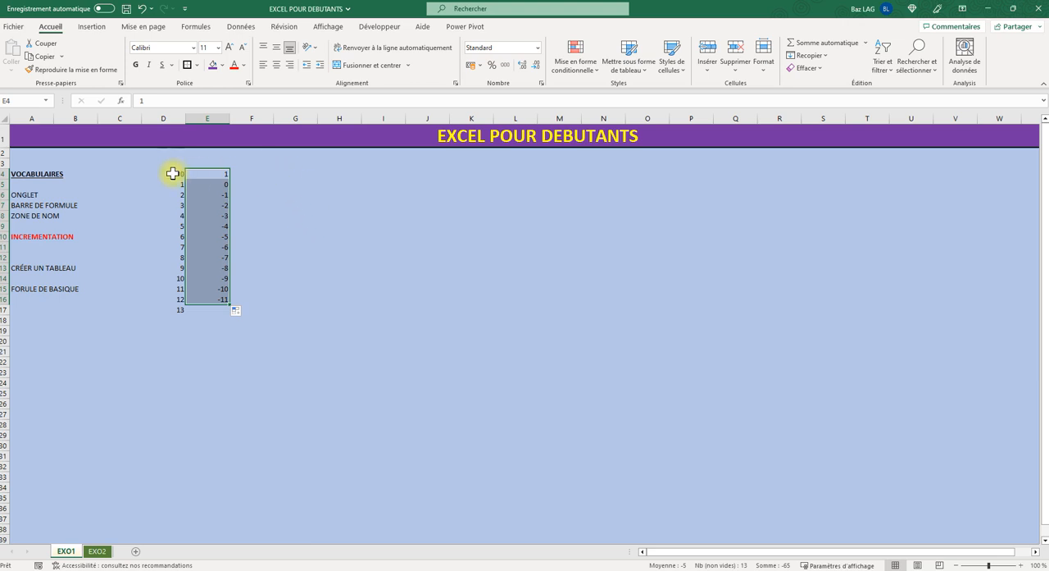
{"action": "left_click_drag", "start_coordinate": [172, 173], "coordinate": [220, 185]}
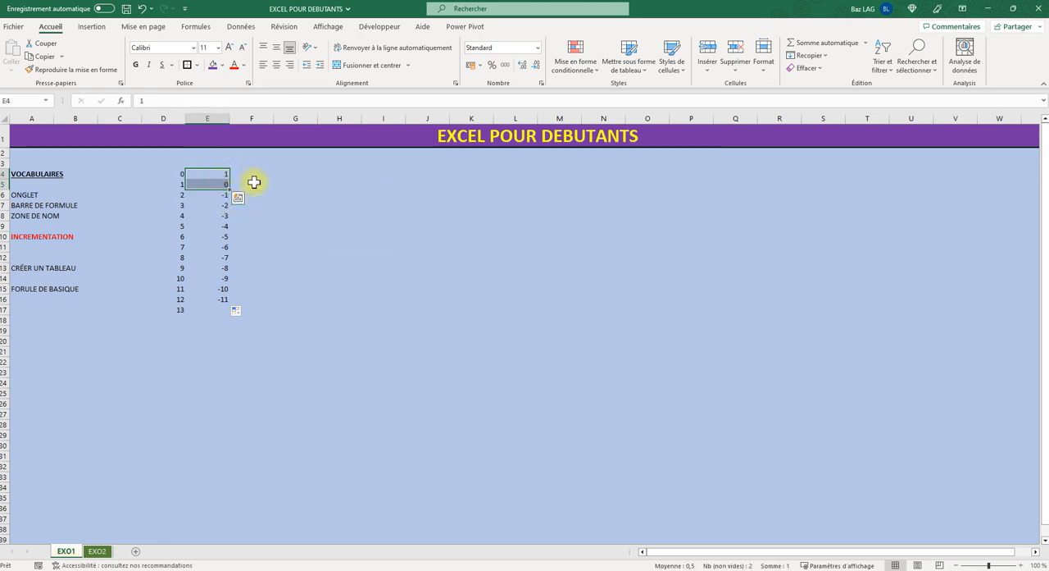
- Enter 0 and 5 in cells F4 and F5 and extend the series in steps of five down to F16
{"action": "left_click", "coordinate": [248, 176]}
{"action": "type", "text": "0"}
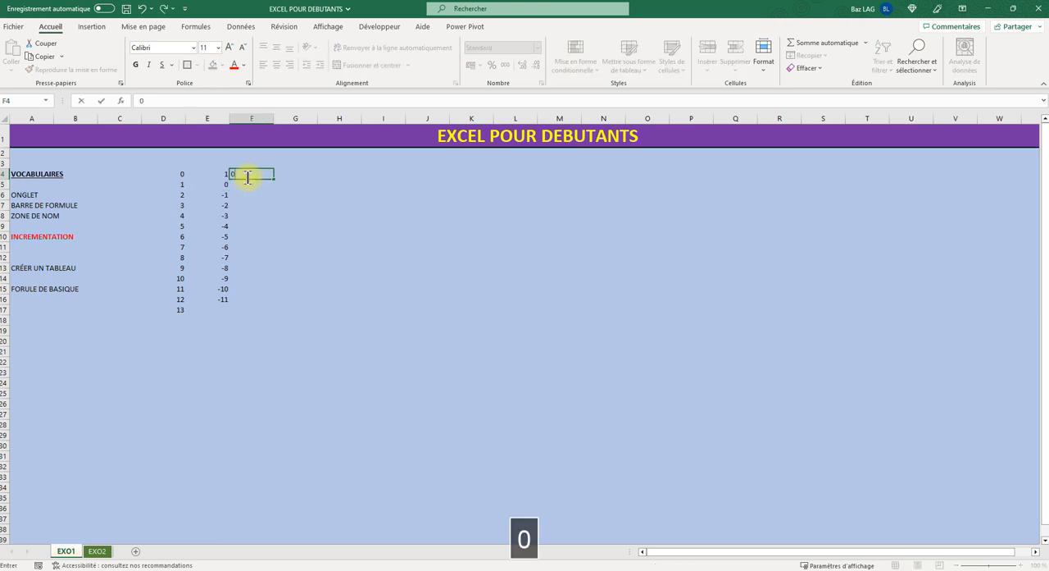
{"action": "key", "text": "Return"}
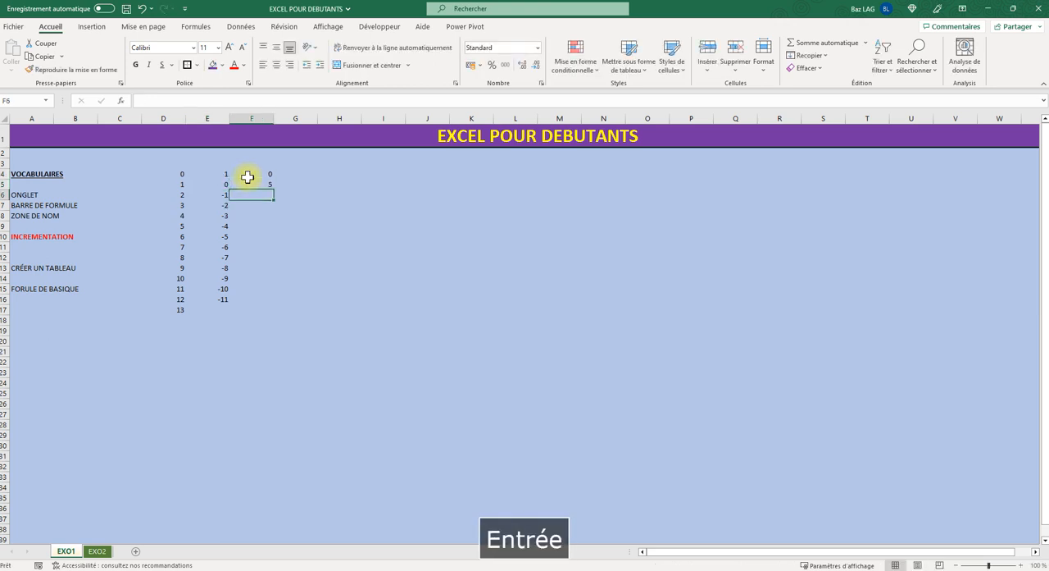
{"action": "left_click_drag", "start_coordinate": [248, 176], "coordinate": [245, 186]}
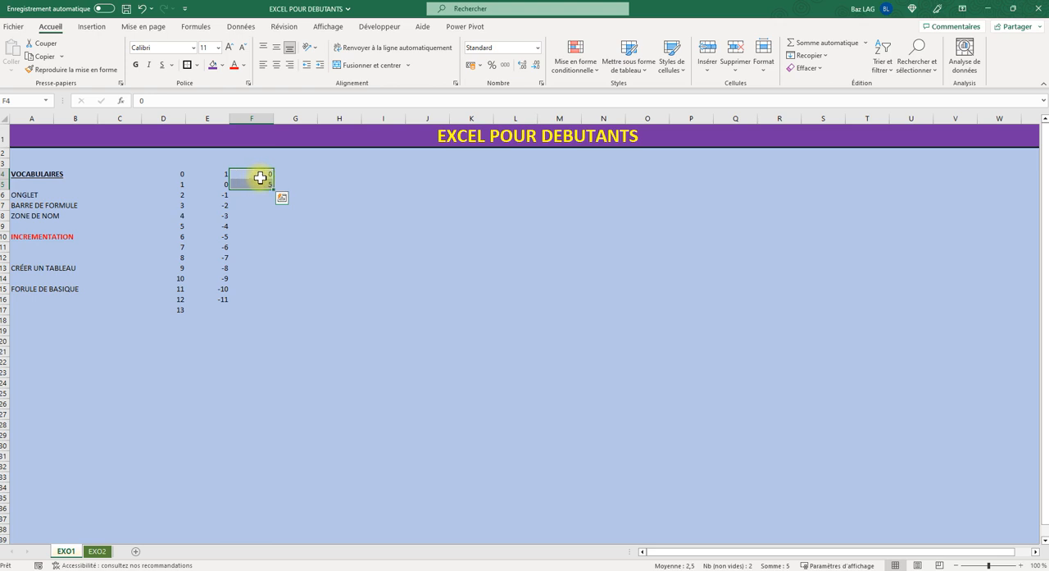
{"action": "left_click_drag", "start_coordinate": [274, 190], "coordinate": [277, 305]}
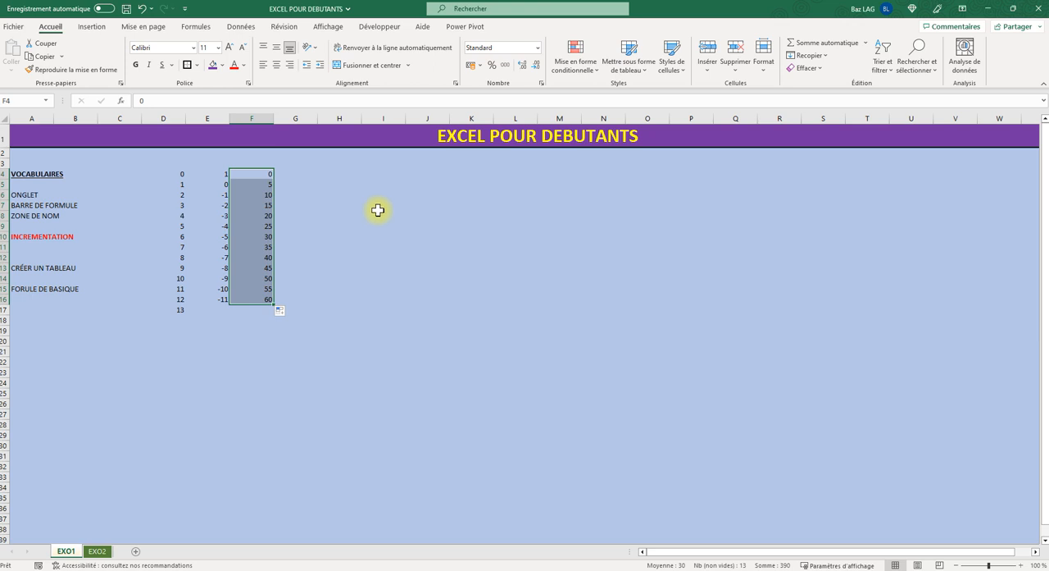
- Enter the date 01/01/2020 in cell G4 and extend it as a daily series down to G15
{"action": "left_click", "coordinate": [283, 175]}
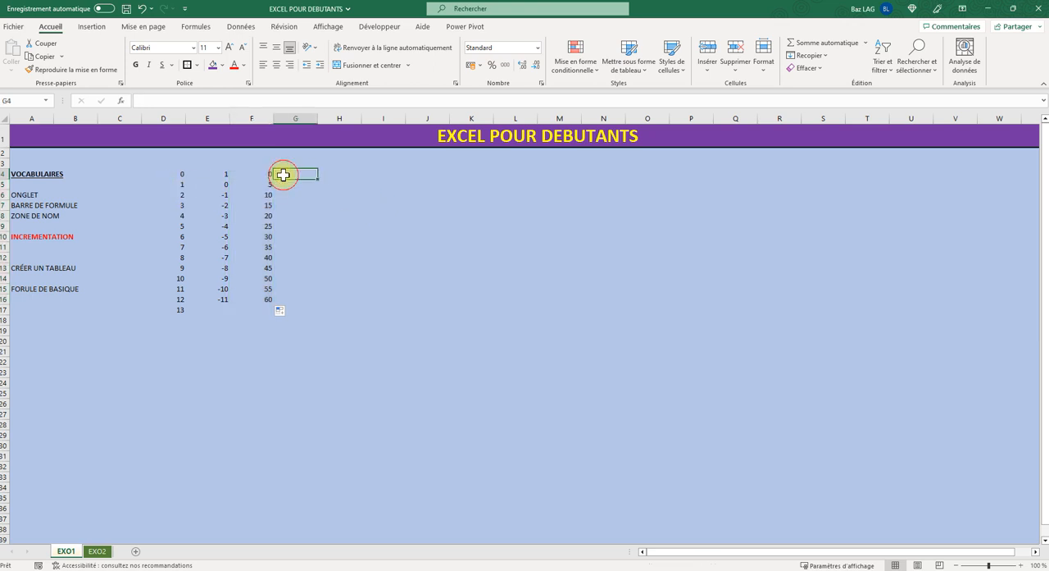
{"action": "type", "text": "01"}
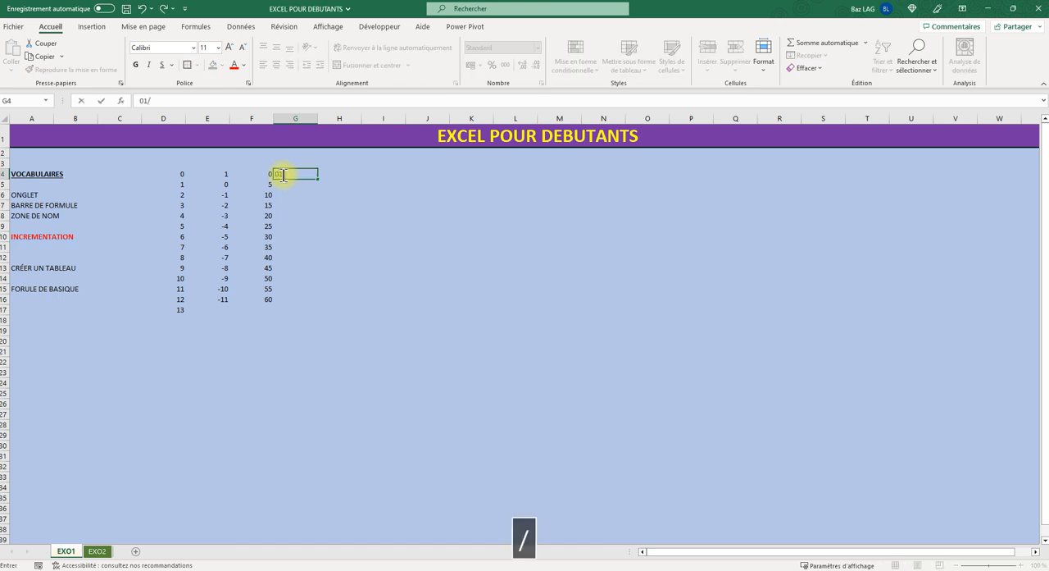
{"action": "type", "text": "/01/2020"}
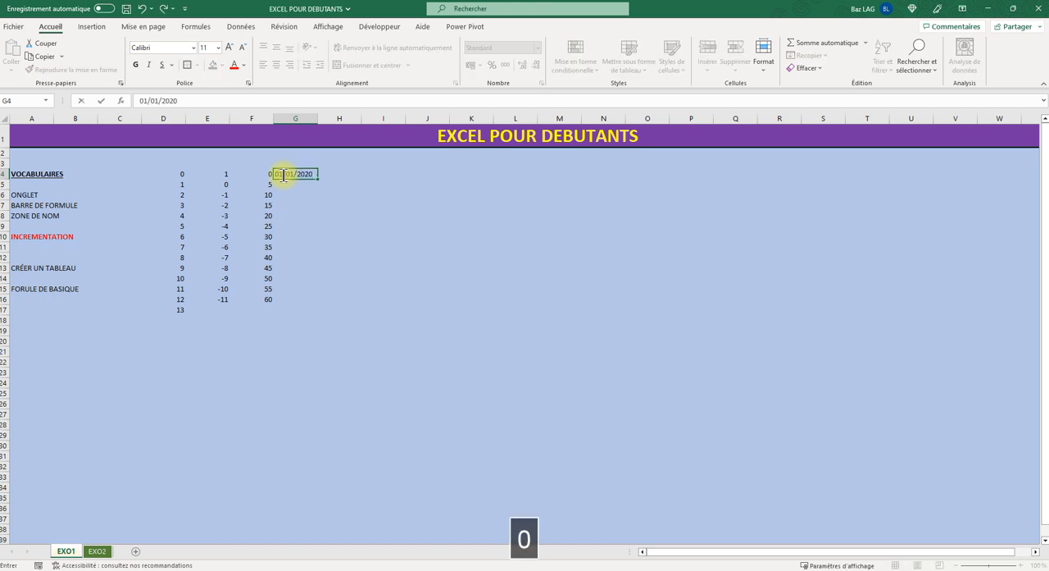
{"action": "key", "text": "Return"}
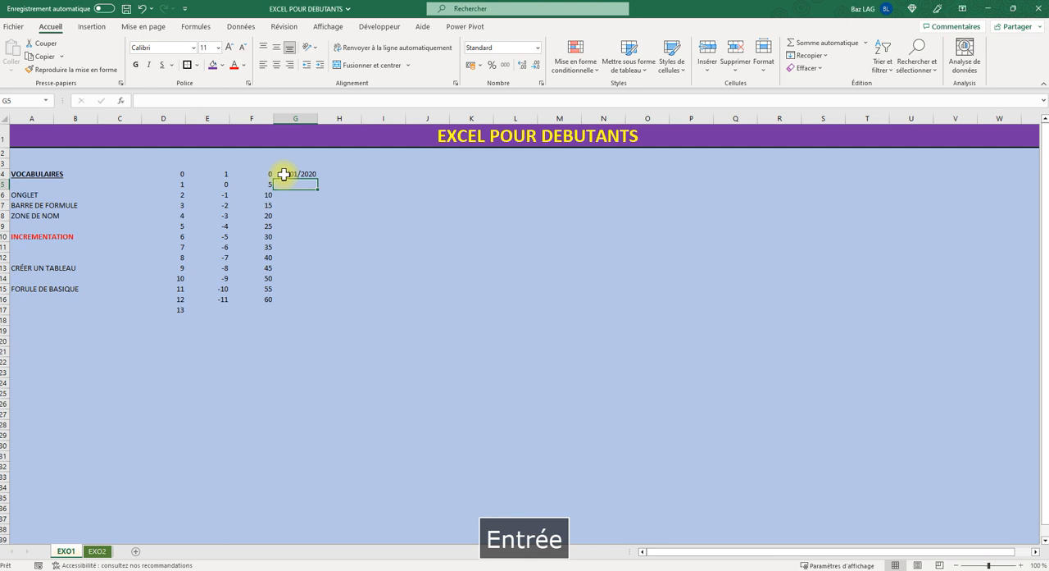
{"action": "left_click", "coordinate": [284, 173]}
{"action": "left_click_drag", "start_coordinate": [315, 179], "coordinate": [321, 291]}
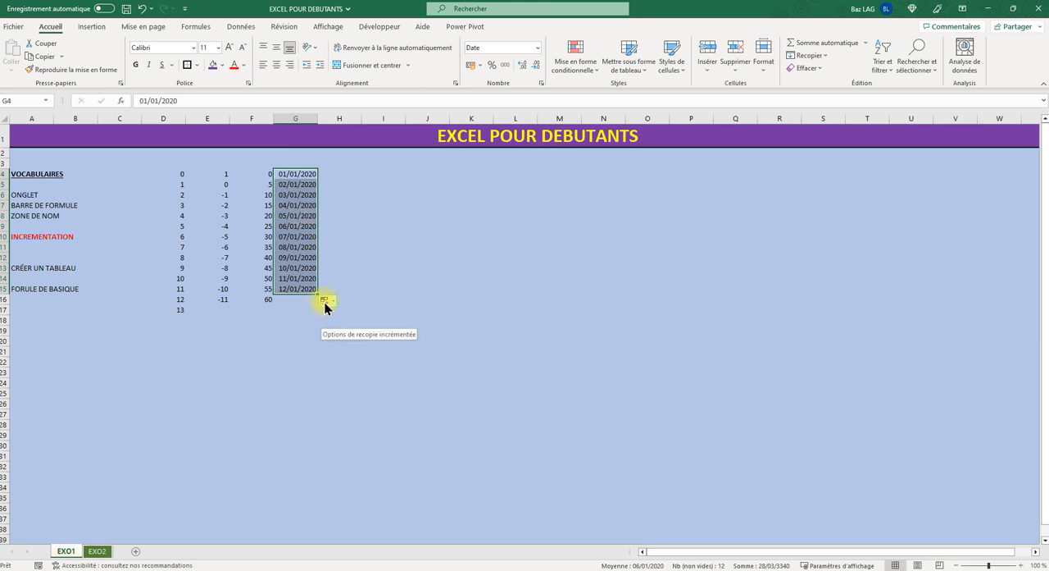
- Change the fill option of the dates in G4:G15 to increment by months, and finally by years
{"action": "left_click", "coordinate": [324, 301]}
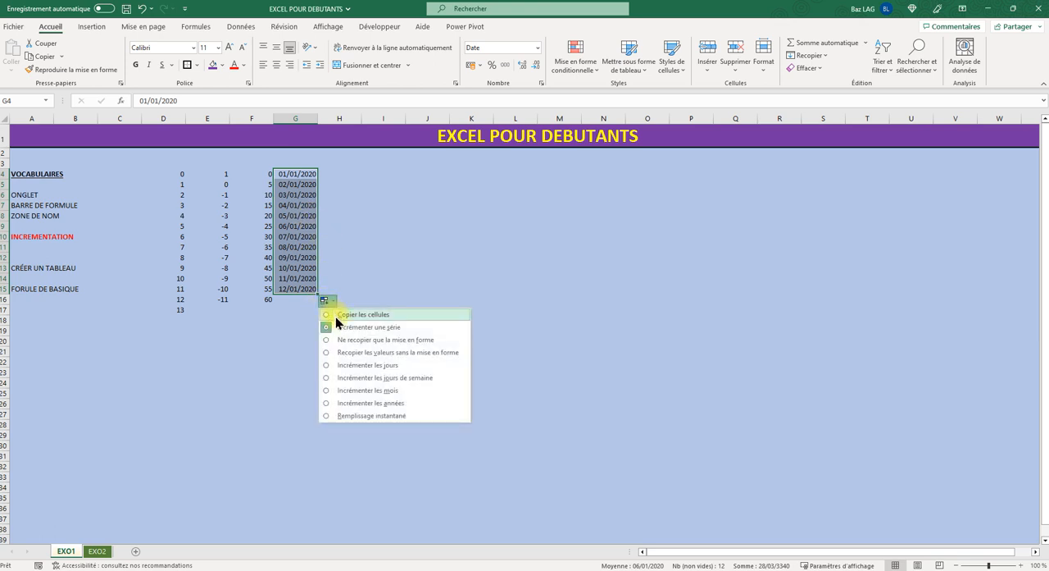
{"action": "left_click", "coordinate": [370, 392]}
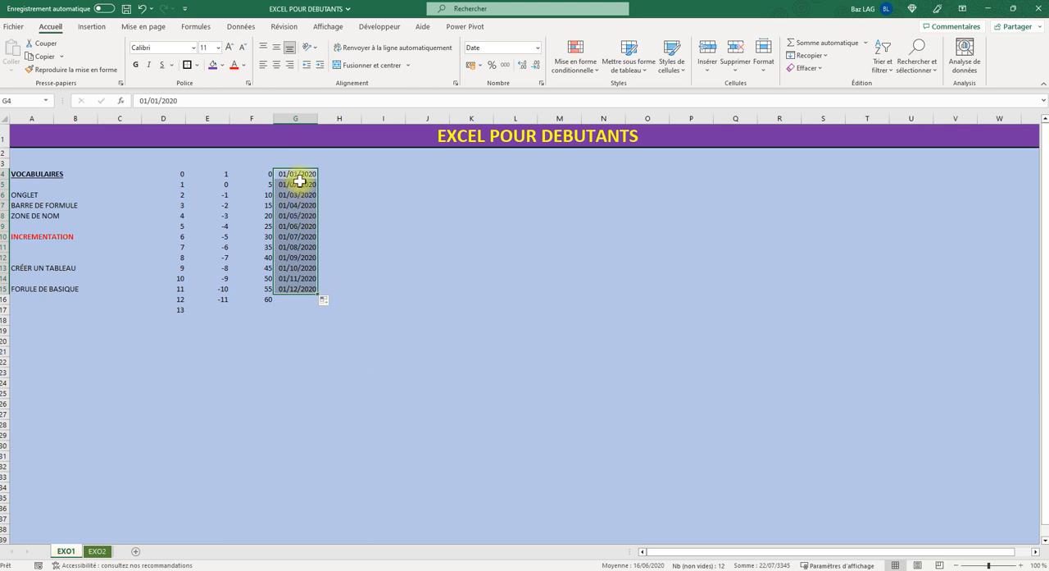
{"action": "left_click", "coordinate": [326, 301]}
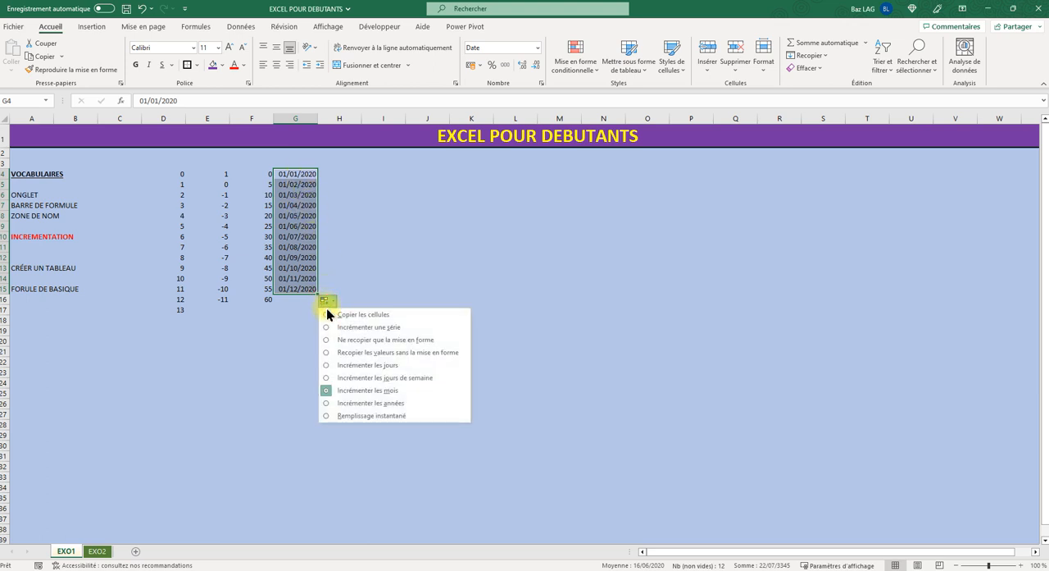
{"action": "left_click", "coordinate": [357, 402]}
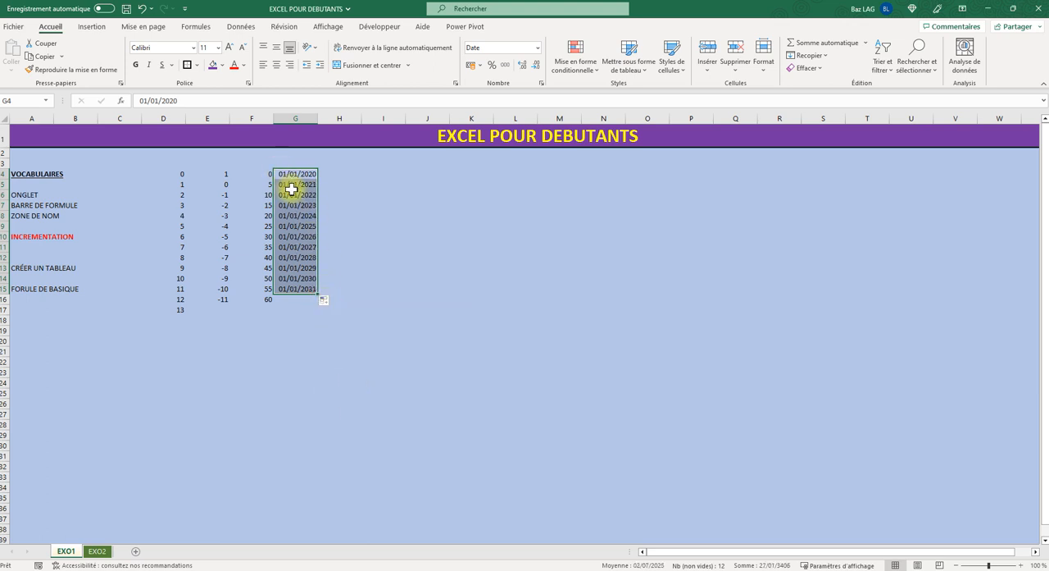
- Enter JANVIER in cell H4 and extend the months across row 4 to DÉCEMBRE in S4
{"action": "left_click", "coordinate": [344, 173]}
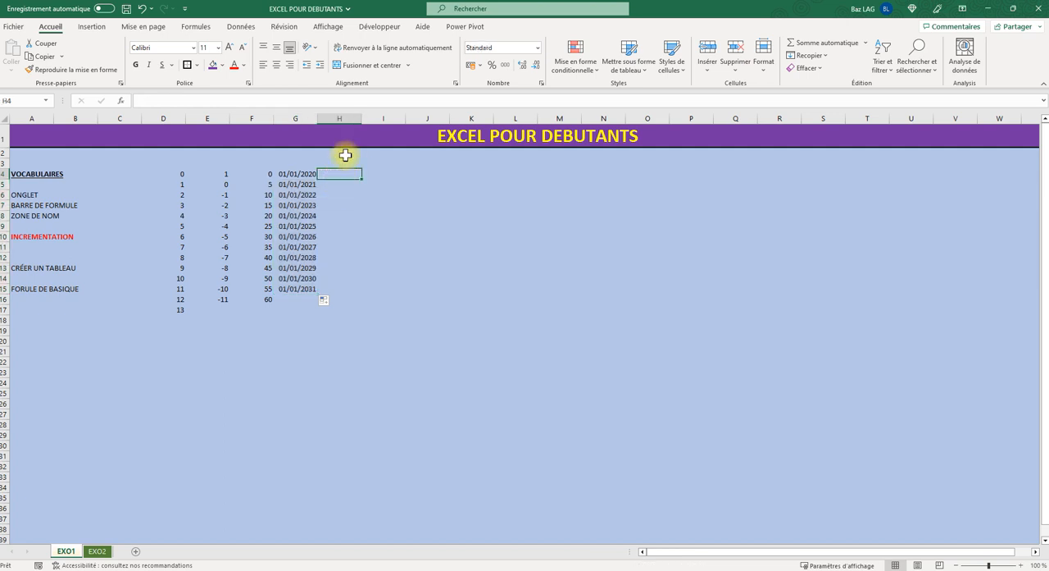
{"action": "type", "text": "JANVIER"}
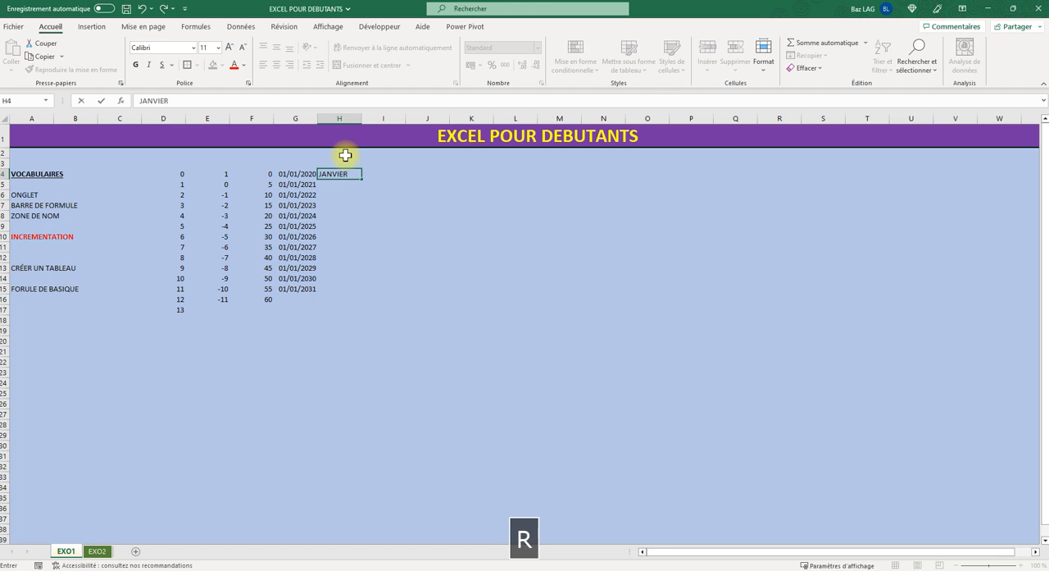
{"action": "key", "text": "Tab"}
{"action": "left_click", "coordinate": [340, 177]}
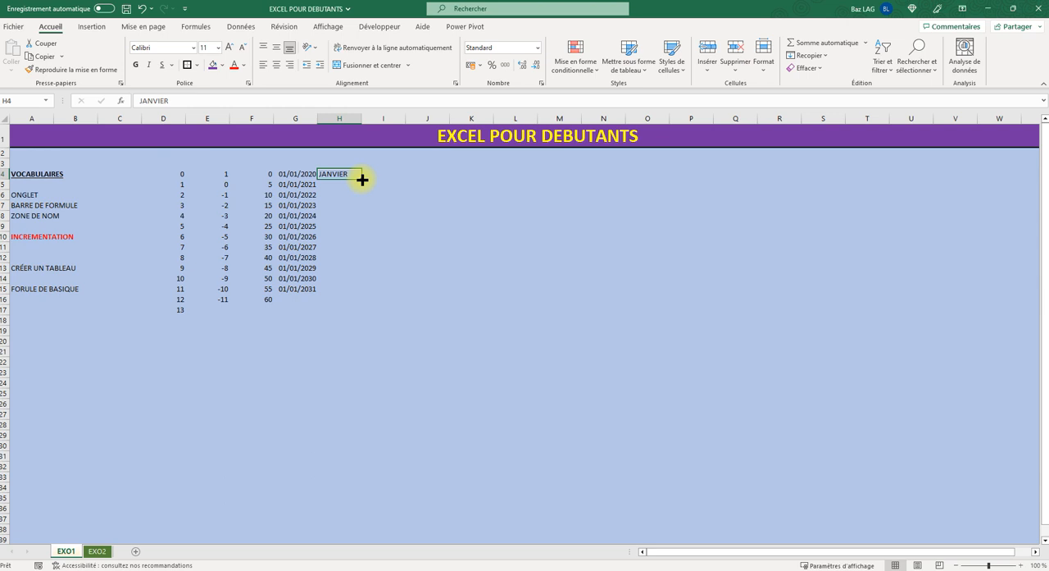
{"action": "left_click_drag", "start_coordinate": [361, 178], "coordinate": [856, 190]}
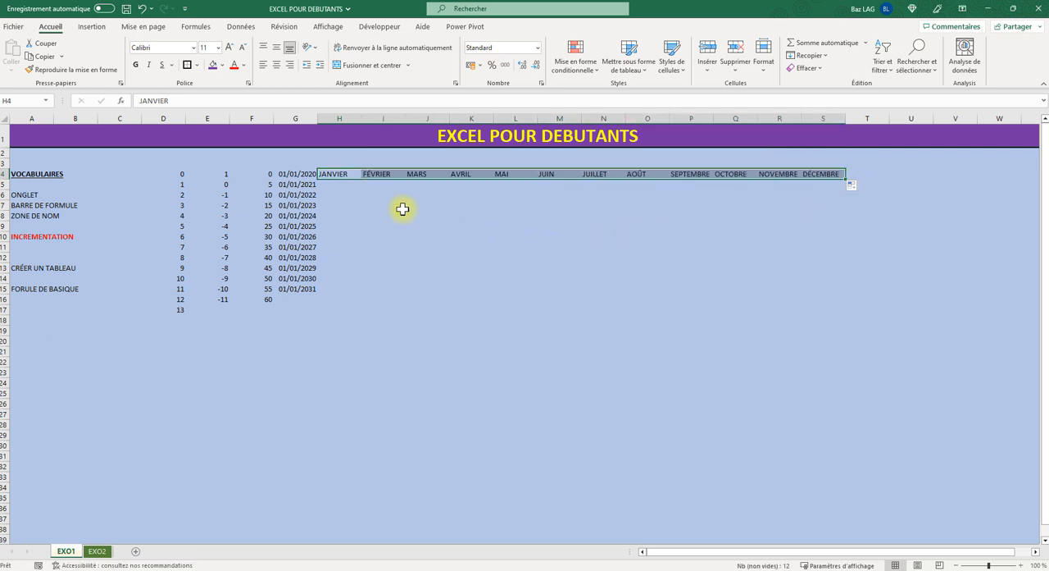
- Enter LUNDI in cell H6 and extend the weekdays across row 6 to column R
{"action": "left_click", "coordinate": [330, 193]}
{"action": "type", "text": "LUNDI"}
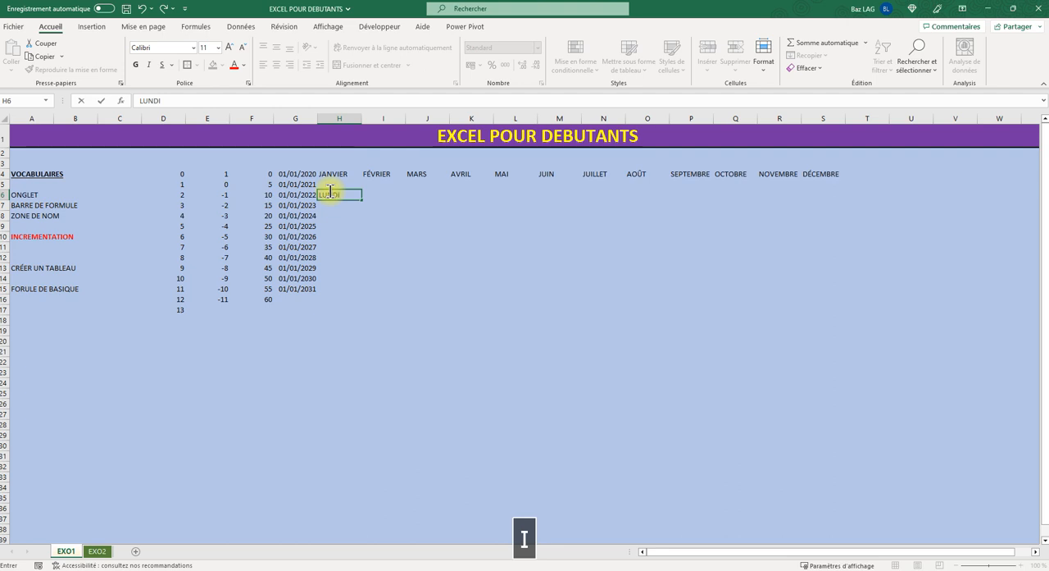
{"action": "left_click_drag", "start_coordinate": [308, 298], "coordinate": [332, 296]}
{"action": "left_click", "coordinate": [337, 196]}
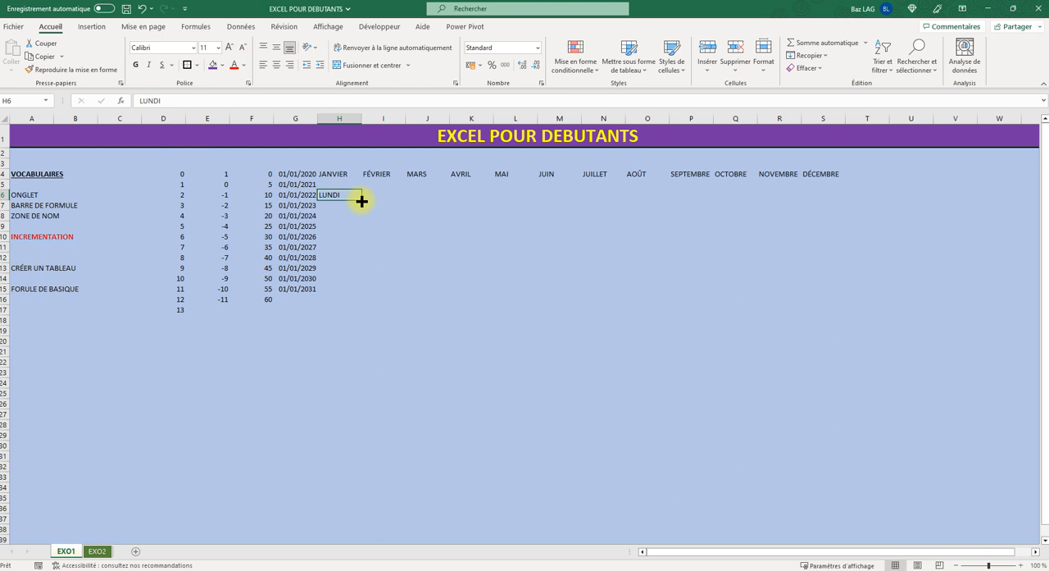
{"action": "left_click_drag", "start_coordinate": [362, 201], "coordinate": [794, 197]}
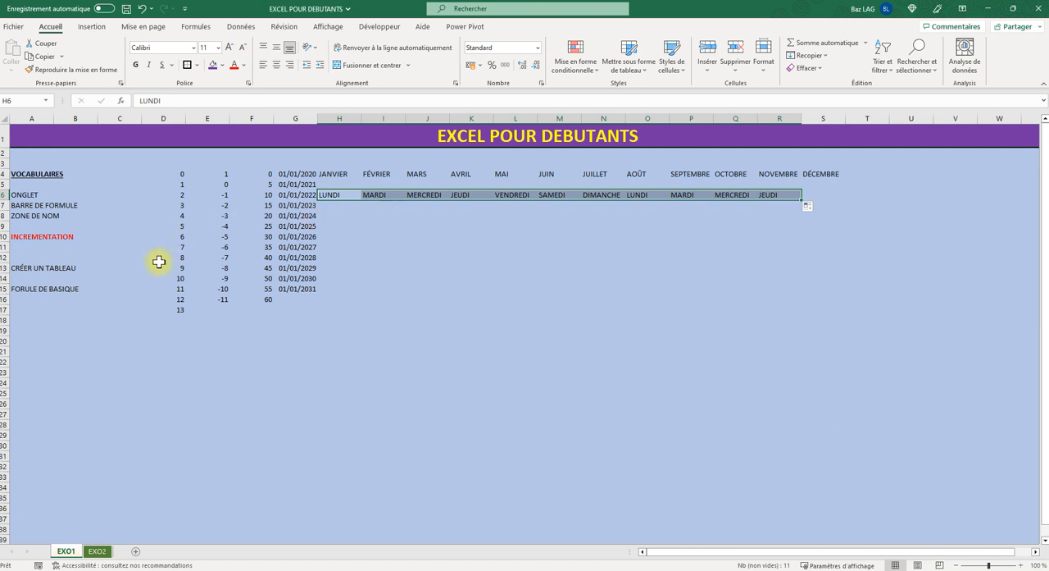
{"action": "left_click", "coordinate": [96, 551]}
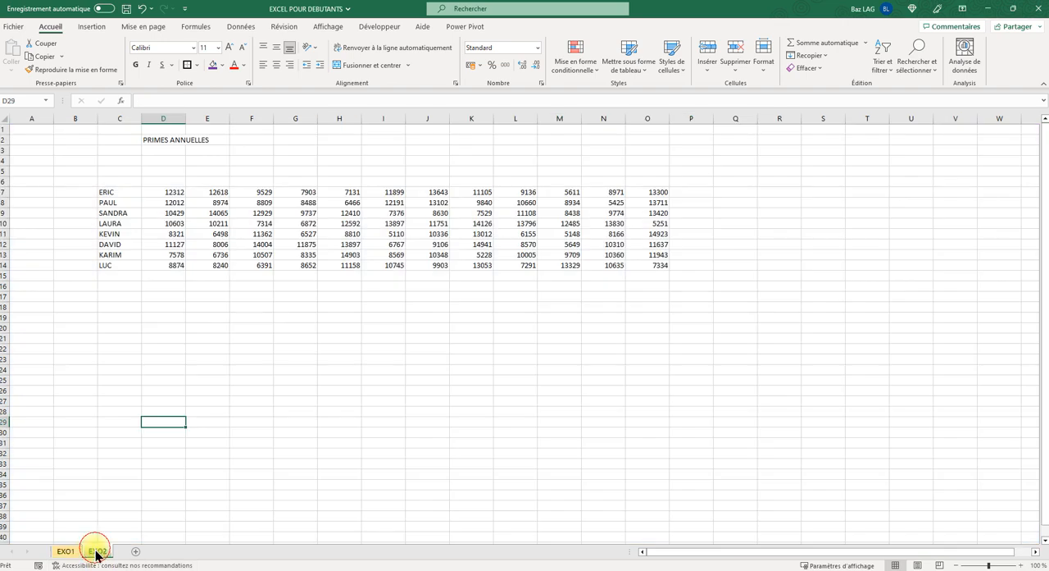
{"action": "left_click", "coordinate": [66, 551]}
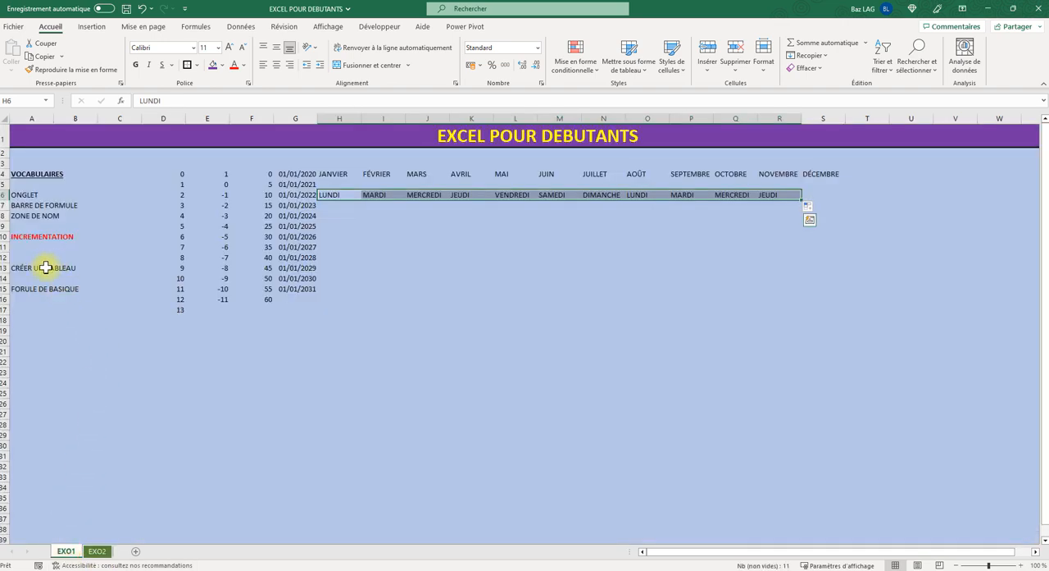
{"action": "left_click", "coordinate": [97, 549]}
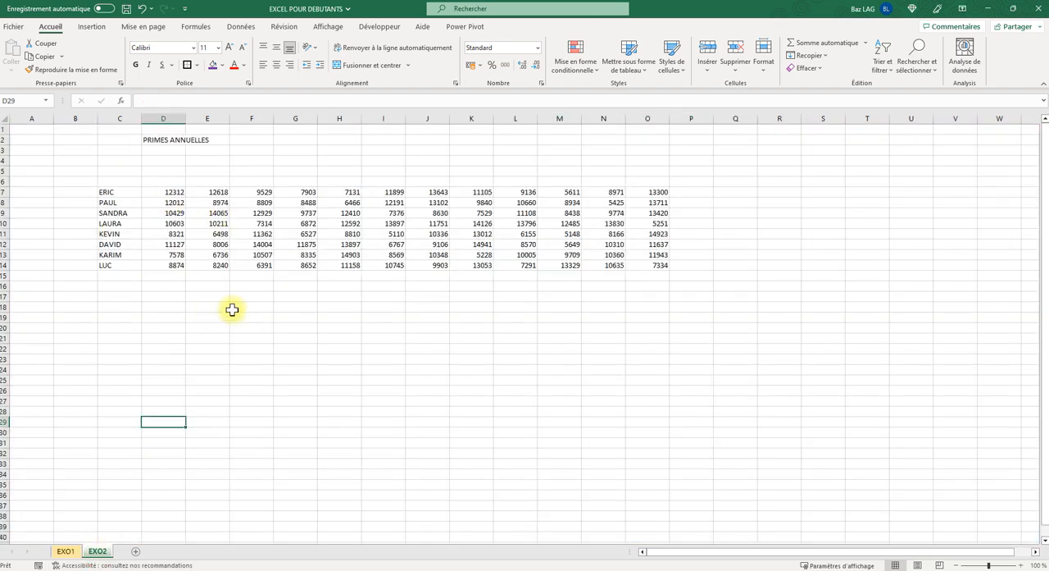
{"action": "left_click", "coordinate": [65, 551]}
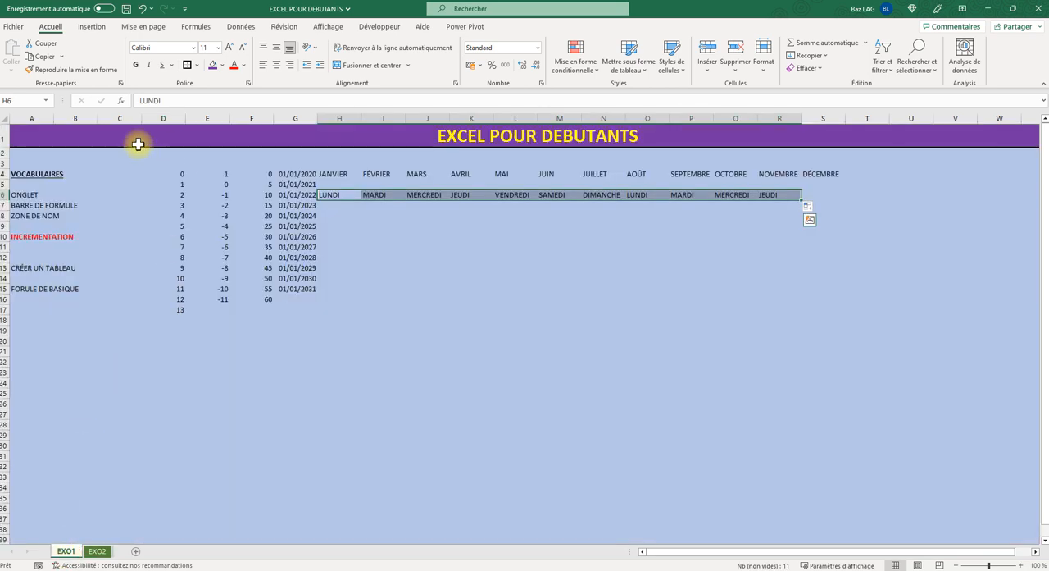
- Correct the misspelled text in cell A15 to FORMULE DE BASIQUE
{"action": "left_click", "coordinate": [45, 288]}
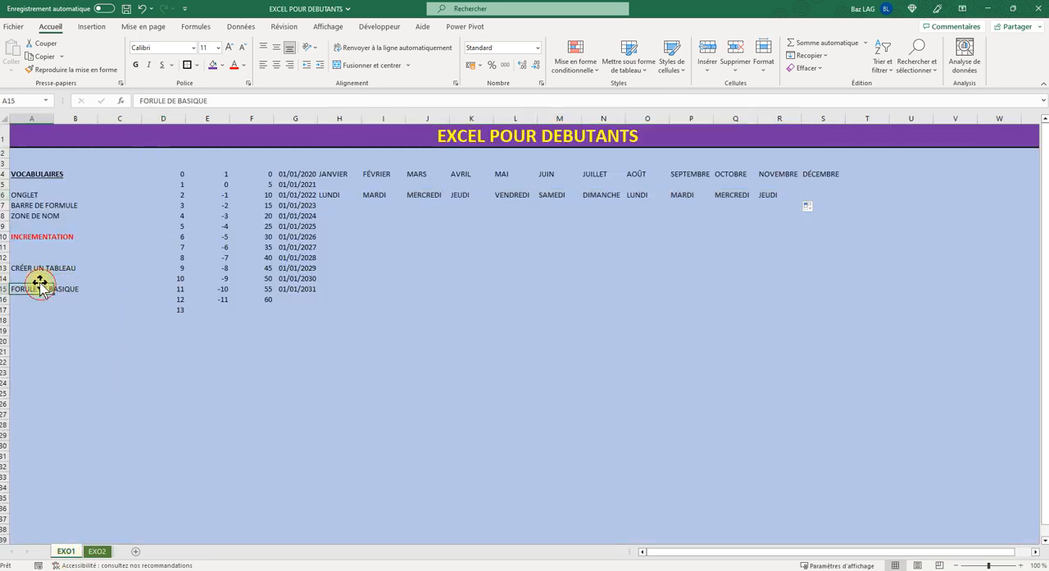
{"action": "left_click", "coordinate": [157, 100]}
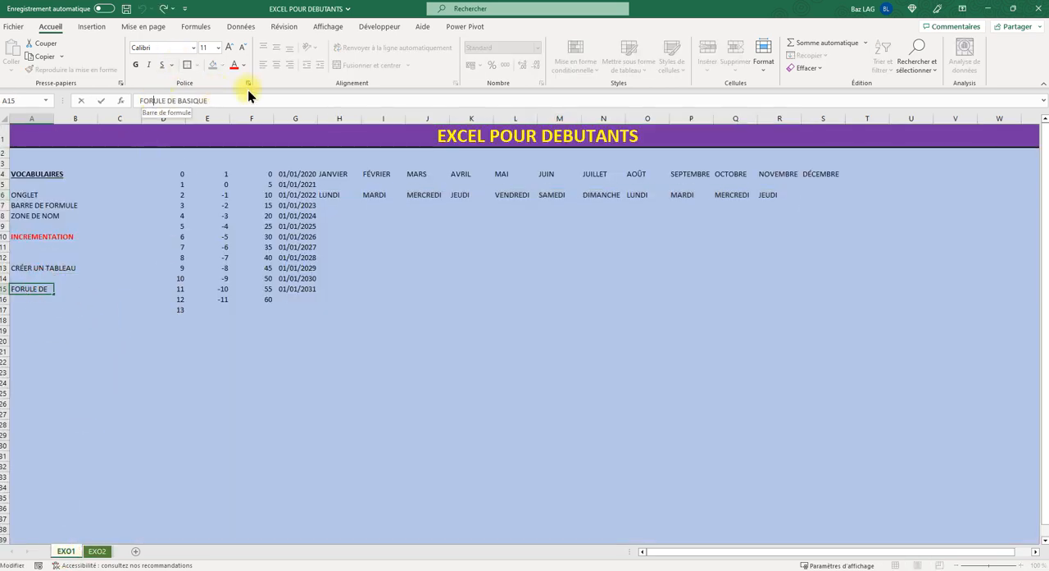
{"action": "type", "text": "M"}
{"action": "key", "text": "Return"}
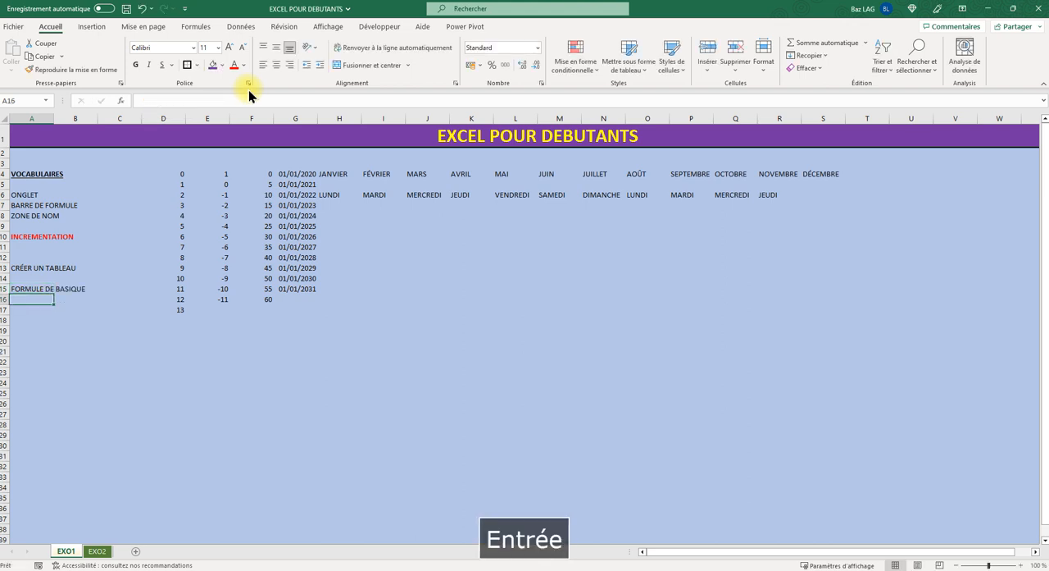
- Switch to the EXO2 sheet with the PRIMES ANNUELLES data and select an empty cell below the data
{"action": "left_click", "coordinate": [97, 551]}
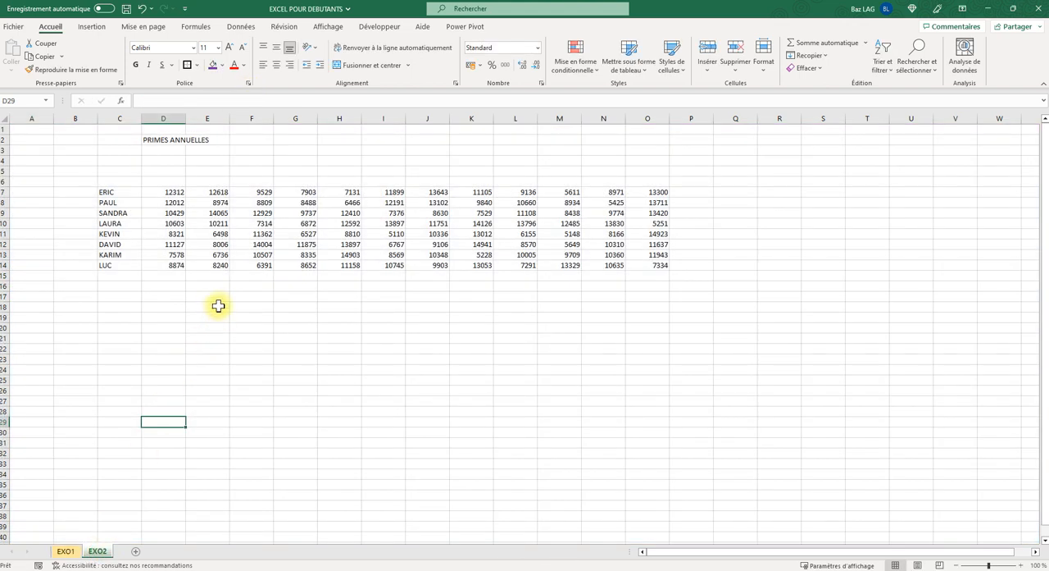
{"action": "left_click", "coordinate": [65, 551]}
{"action": "left_click", "coordinate": [369, 307]}
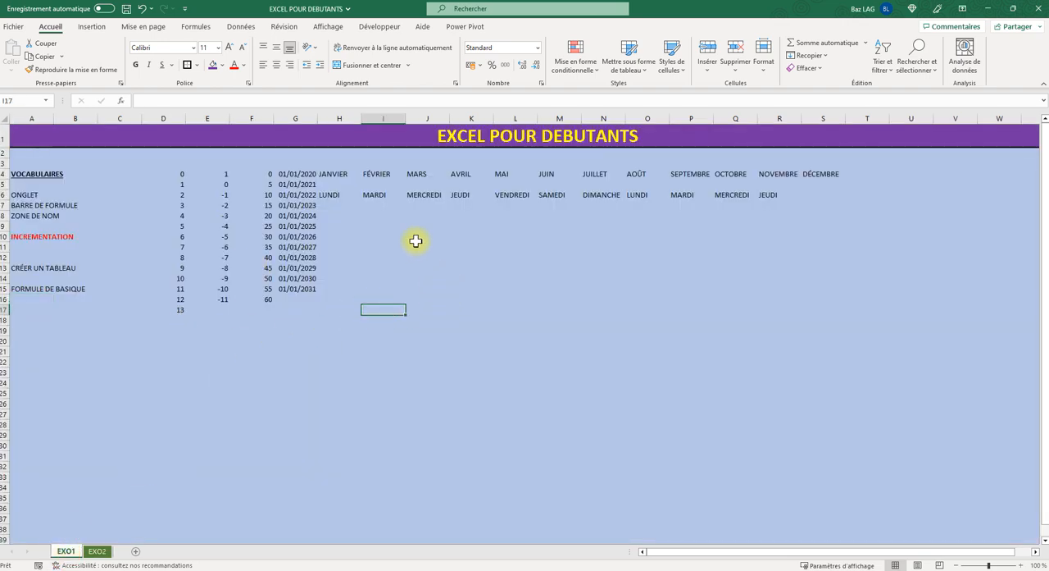
{"action": "left_click", "coordinate": [424, 256]}
{"action": "left_click", "coordinate": [99, 551]}
{"action": "left_click", "coordinate": [373, 351]}
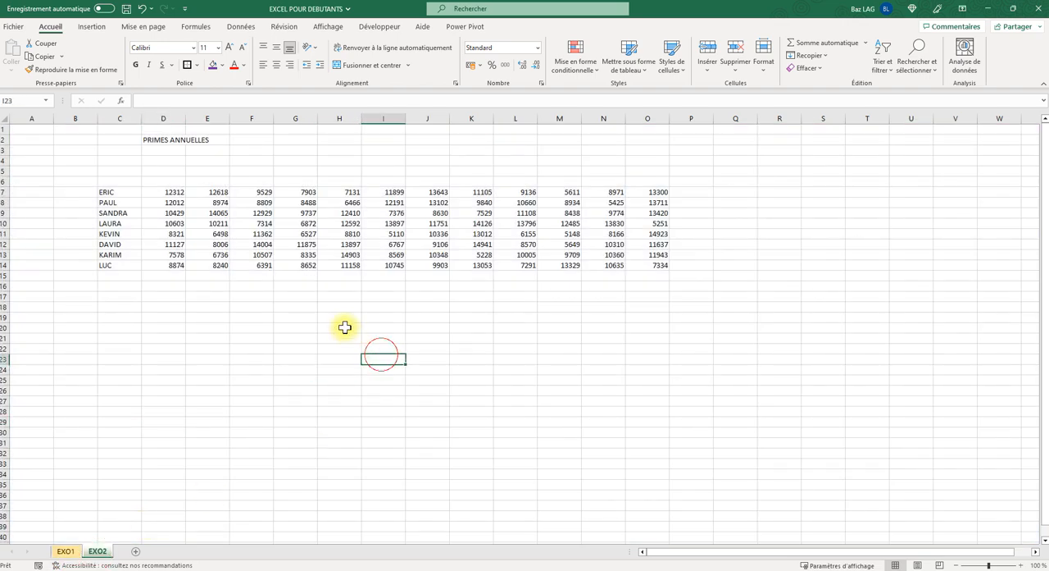
- Hide the gridlines on the EXO2 sheet
{"action": "left_click", "coordinate": [295, 328]}
{"action": "left_click", "coordinate": [369, 297]}
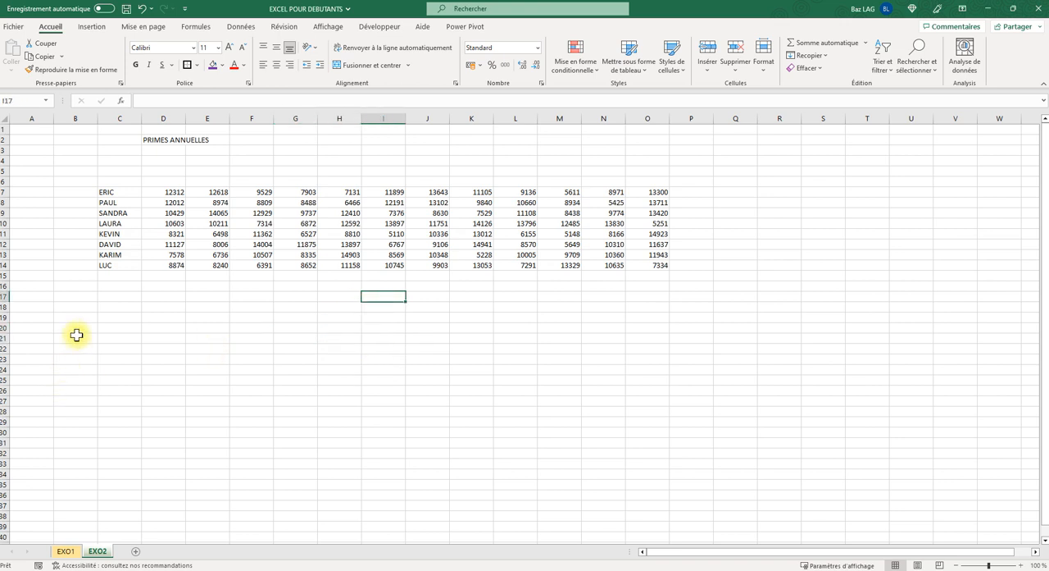
{"action": "left_click", "coordinate": [337, 25]}
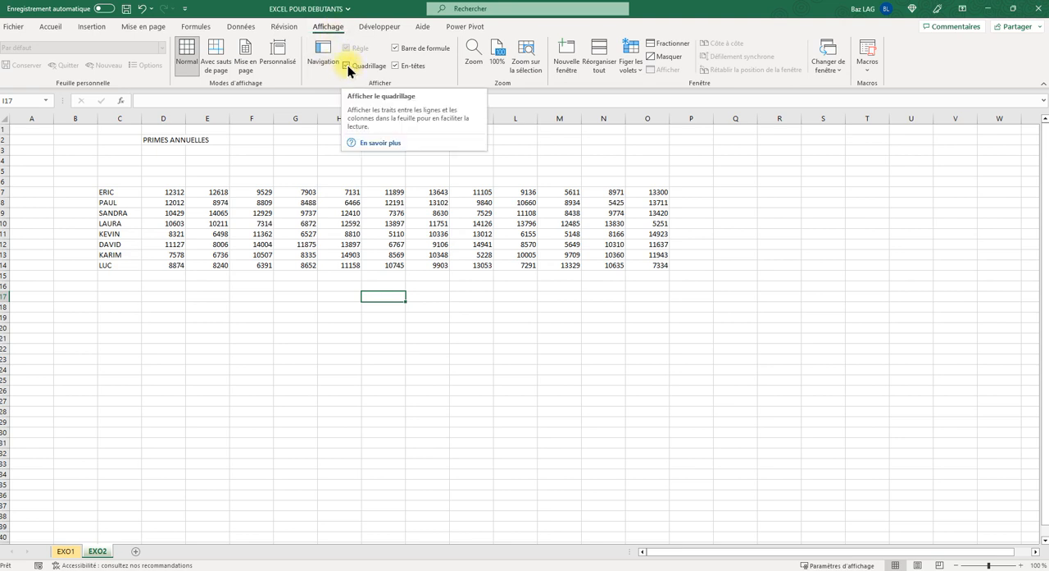
{"action": "left_click", "coordinate": [347, 65]}
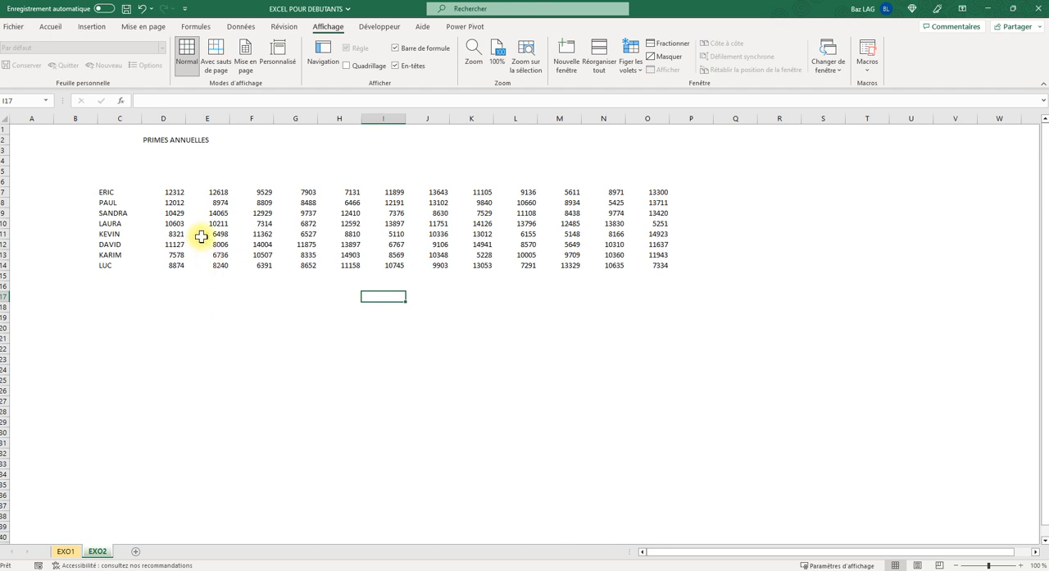
- Merge and center the PRIMES ANNUELLES title across cells C2 to O2
{"action": "left_click", "coordinate": [147, 141]}
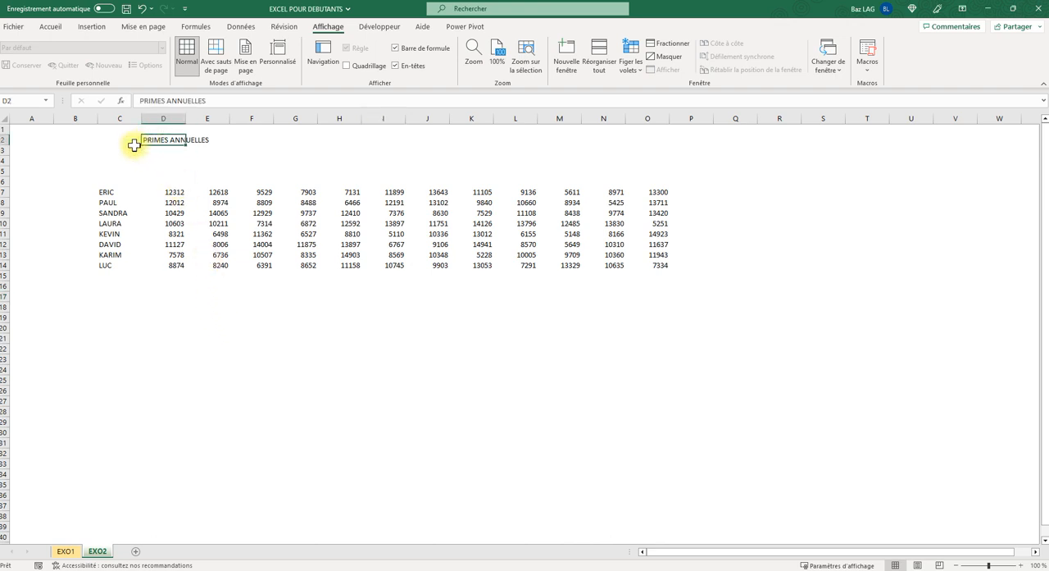
{"action": "left_click", "coordinate": [179, 152]}
{"action": "left_click_drag", "start_coordinate": [137, 140], "coordinate": [325, 139]}
{"action": "left_click", "coordinate": [242, 181]}
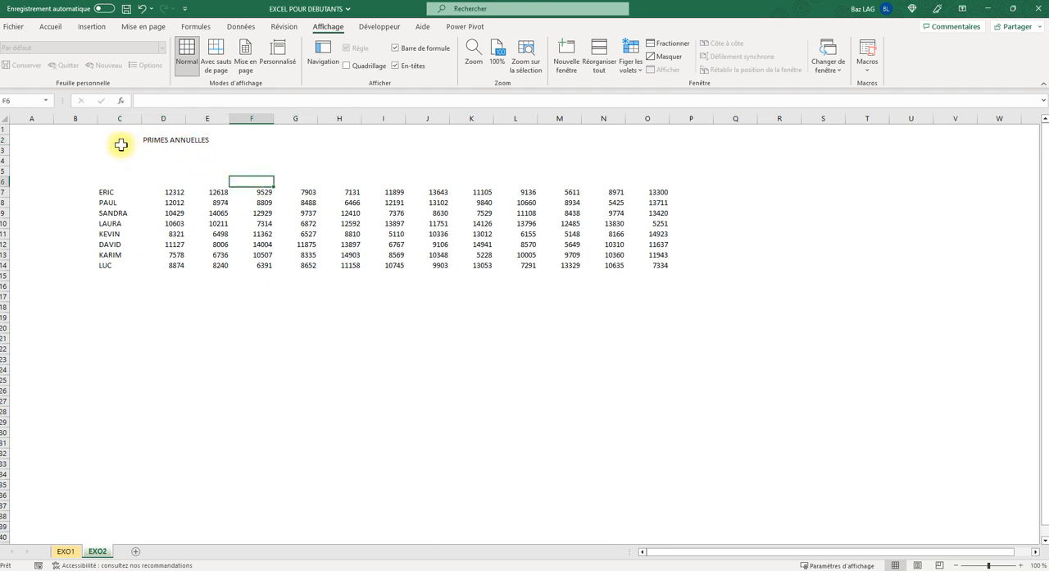
{"action": "left_click_drag", "start_coordinate": [118, 143], "coordinate": [644, 144]}
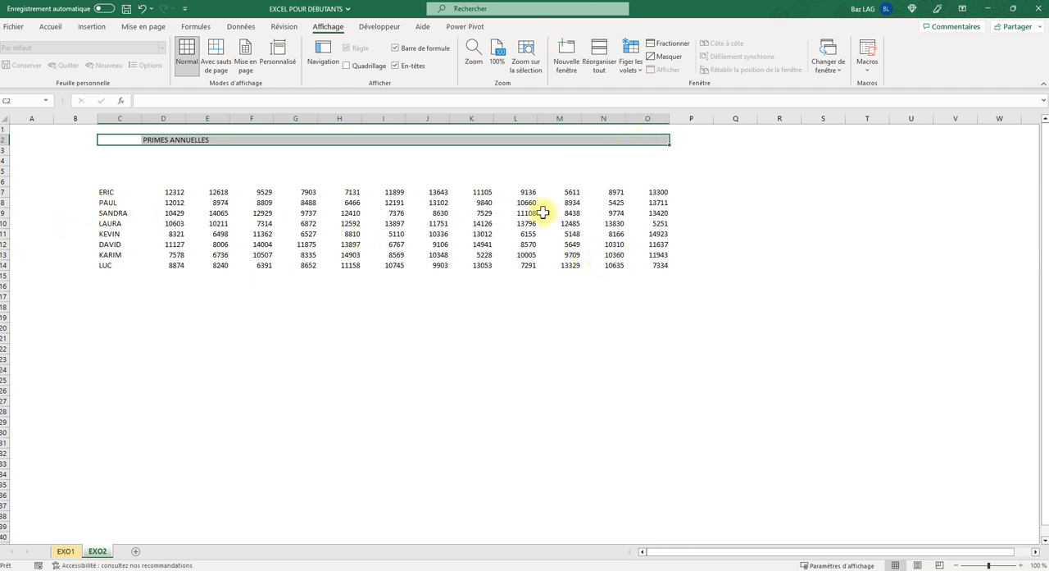
{"action": "left_click", "coordinate": [50, 28]}
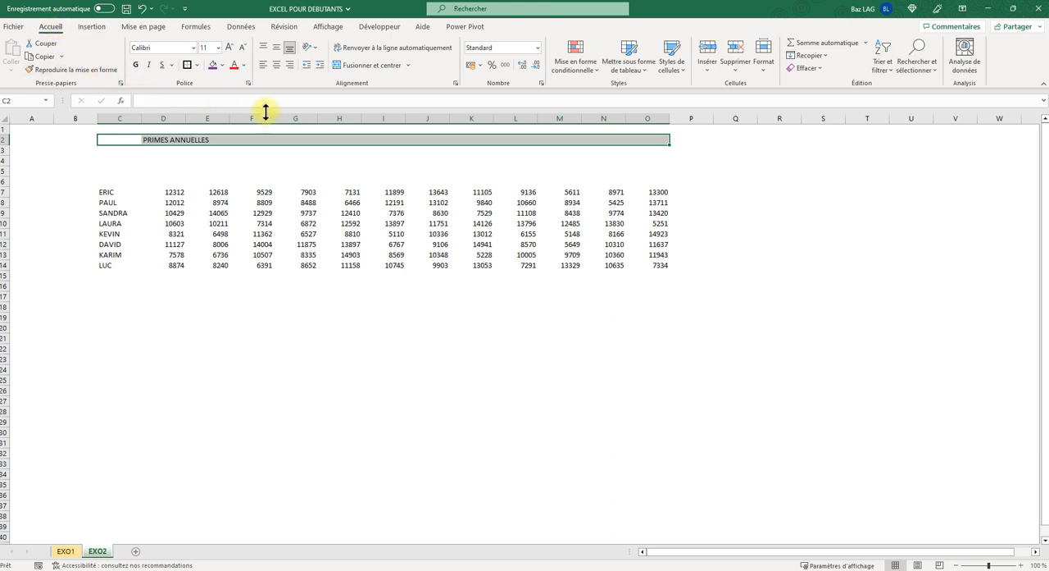
{"action": "left_click", "coordinate": [358, 72]}
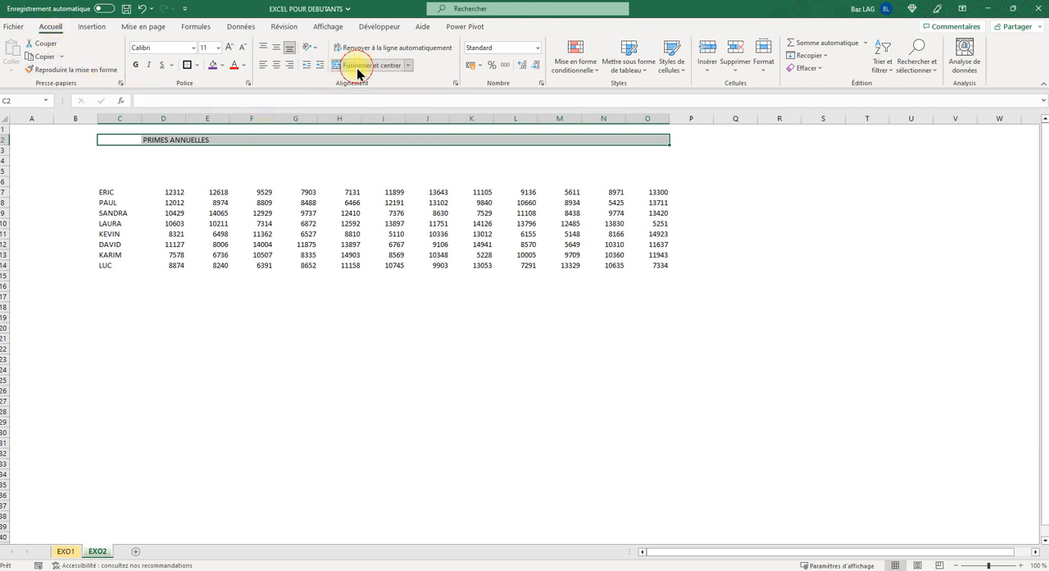
- Make the PRIMES ANNUELLES title bold and underlined, and increase its font size to 16
{"action": "left_click", "coordinate": [135, 66]}
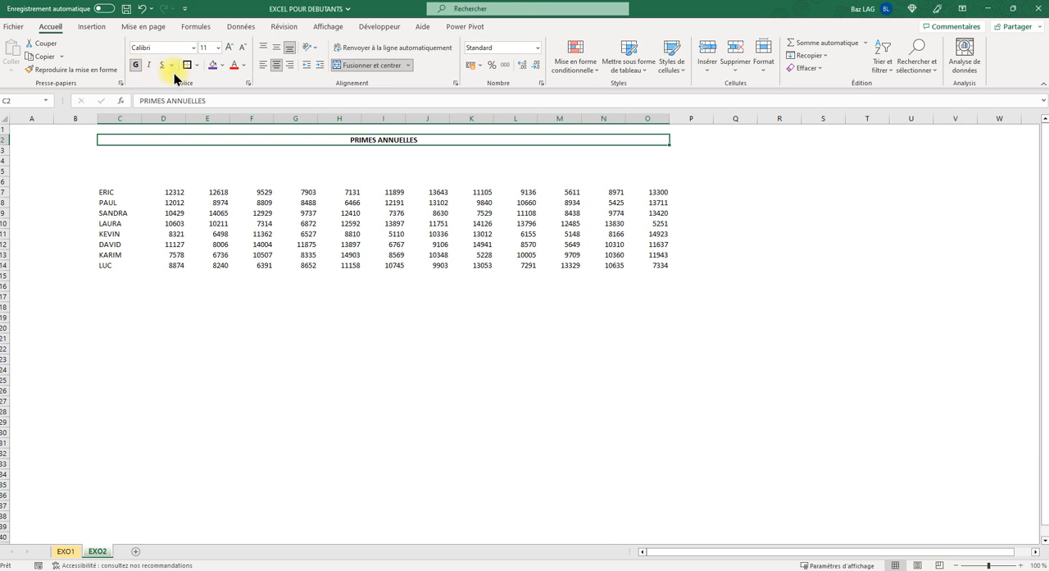
{"action": "left_click", "coordinate": [162, 66]}
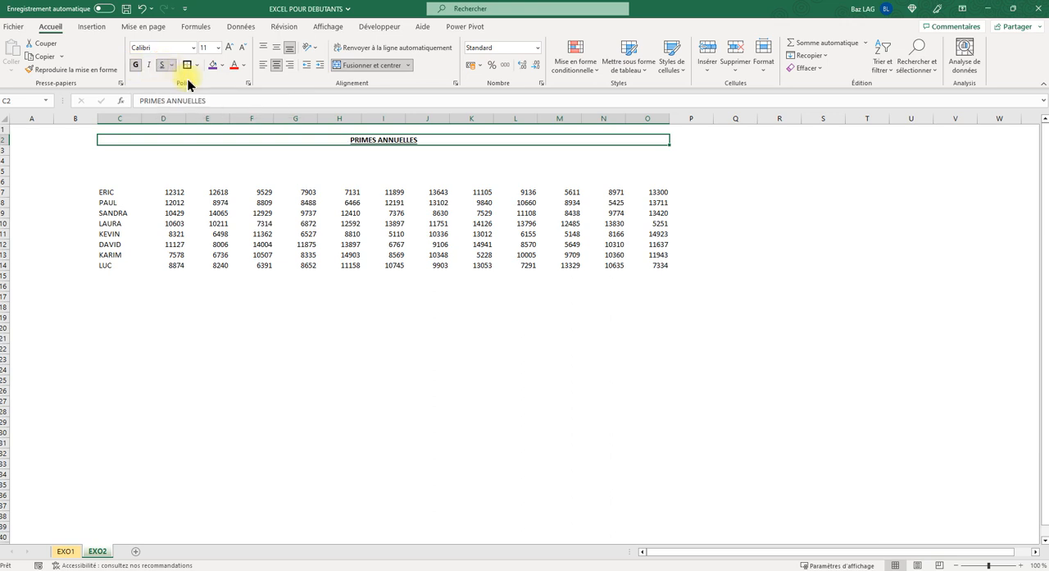
{"action": "left_click", "coordinate": [230, 49]}
{"action": "left_click", "coordinate": [230, 49]}
{"action": "left_click", "coordinate": [229, 49]}
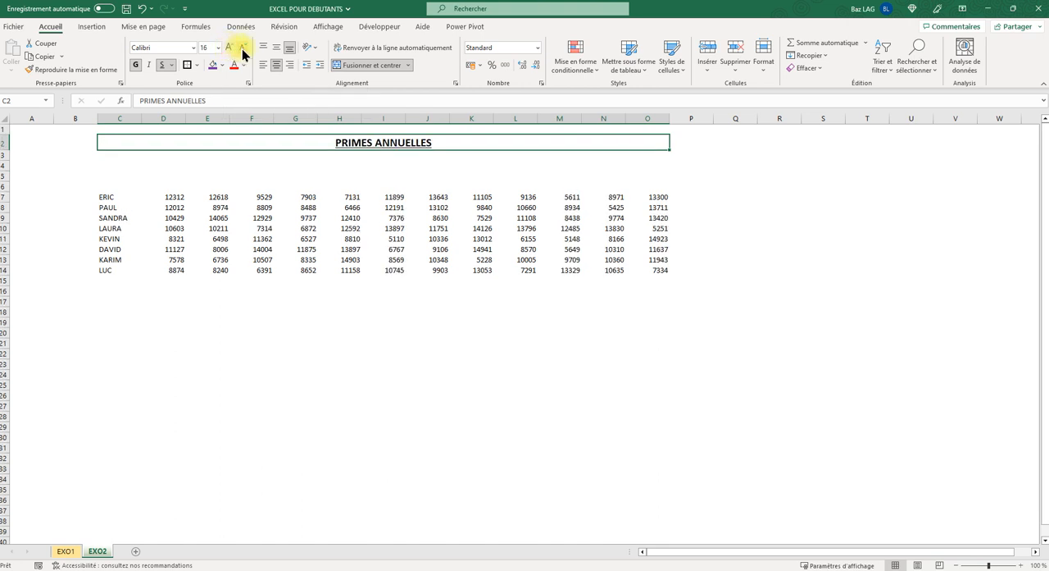
{"action": "left_click", "coordinate": [242, 49]}
{"action": "left_click", "coordinate": [241, 50]}
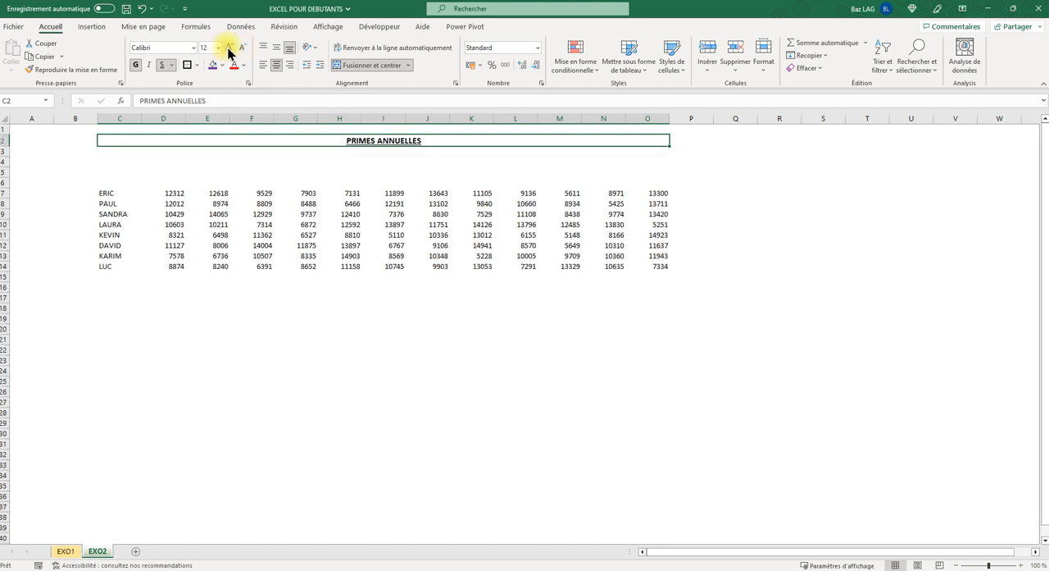
{"action": "left_click", "coordinate": [230, 50]}
{"action": "left_click", "coordinate": [229, 49]}
- Fill the merged title cell with purple and set its text color to yellow
{"action": "left_click", "coordinate": [212, 65]}
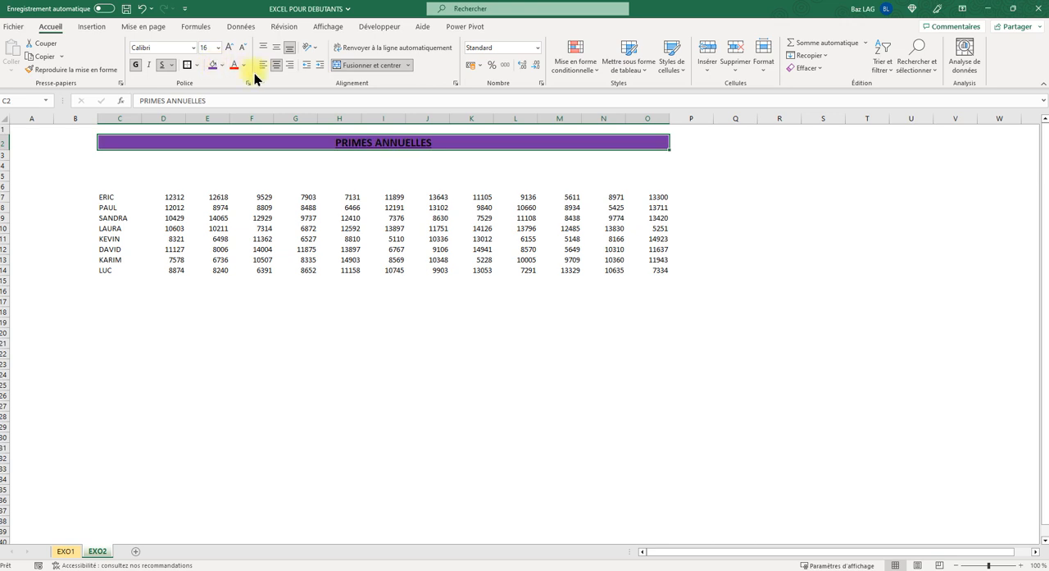
{"action": "left_click", "coordinate": [245, 66]}
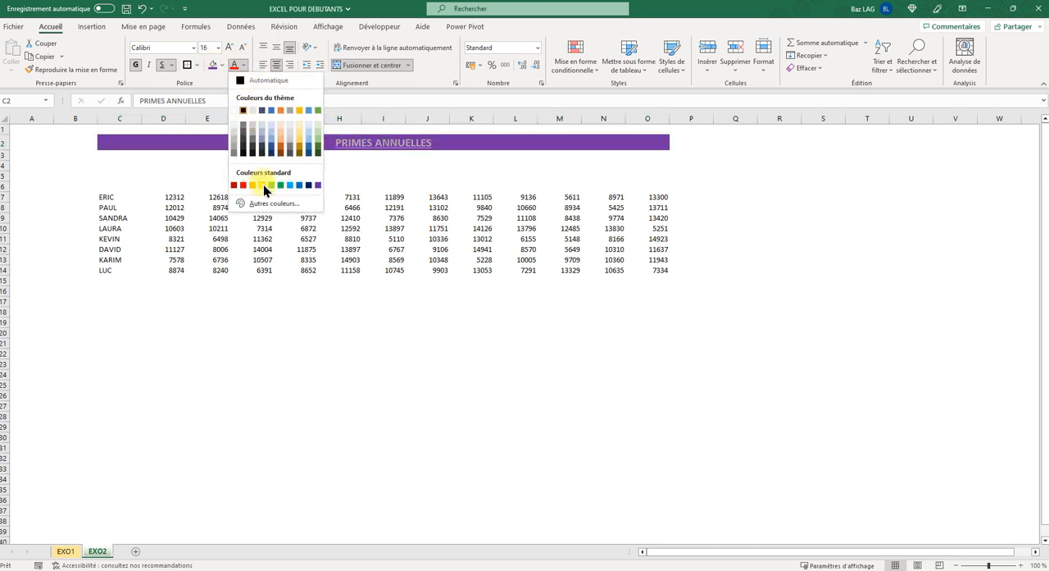
{"action": "left_click", "coordinate": [263, 185]}
- Increase the title's font size to 20 and align its text vertically in the middle of the cell
{"action": "left_click", "coordinate": [230, 46]}
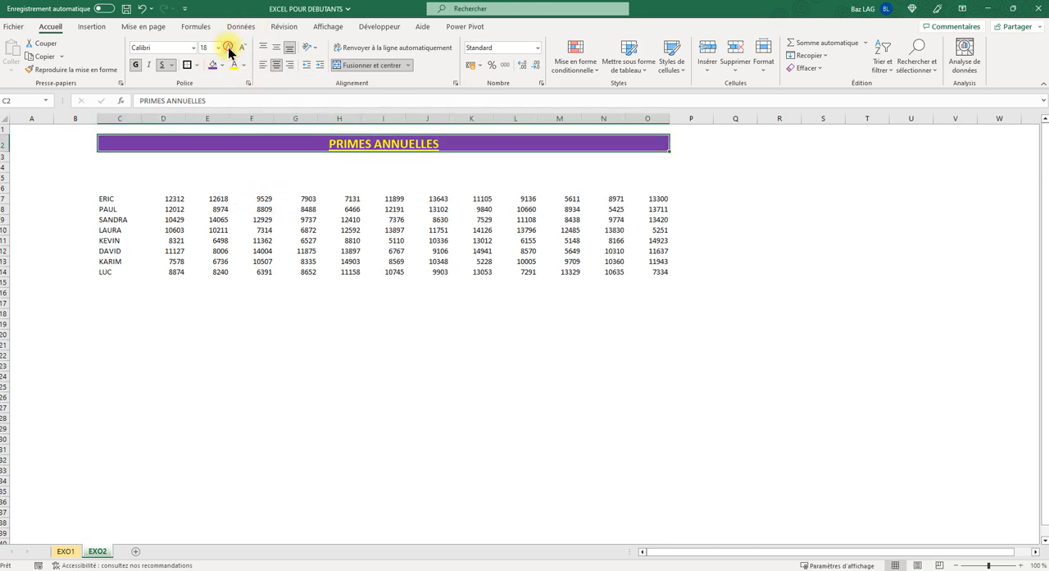
{"action": "left_click", "coordinate": [230, 47]}
{"action": "left_click", "coordinate": [262, 179]}
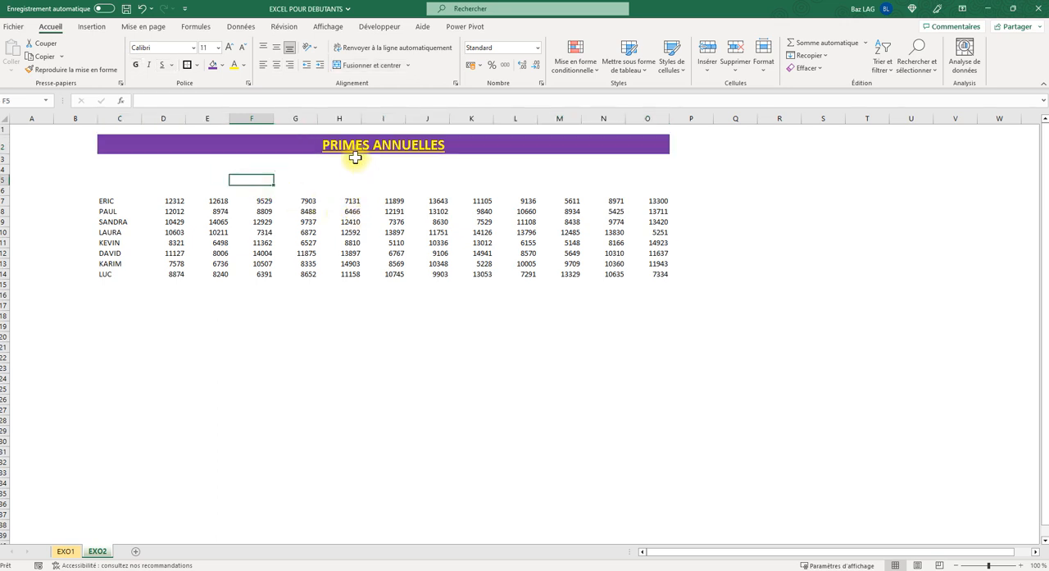
{"action": "left_click", "coordinate": [374, 141]}
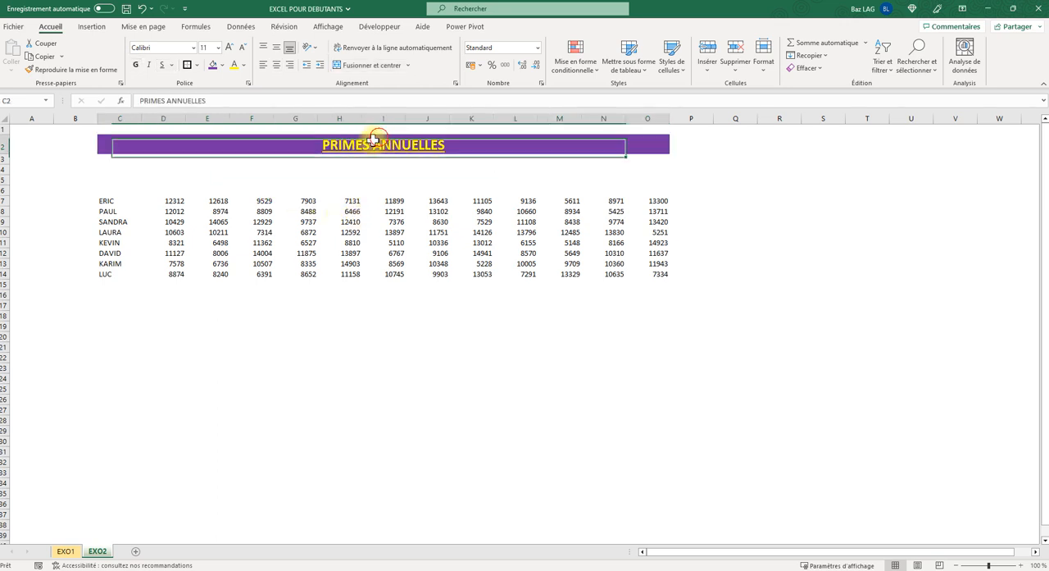
{"action": "left_click", "coordinate": [276, 47]}
{"action": "left_click", "coordinate": [261, 208]}
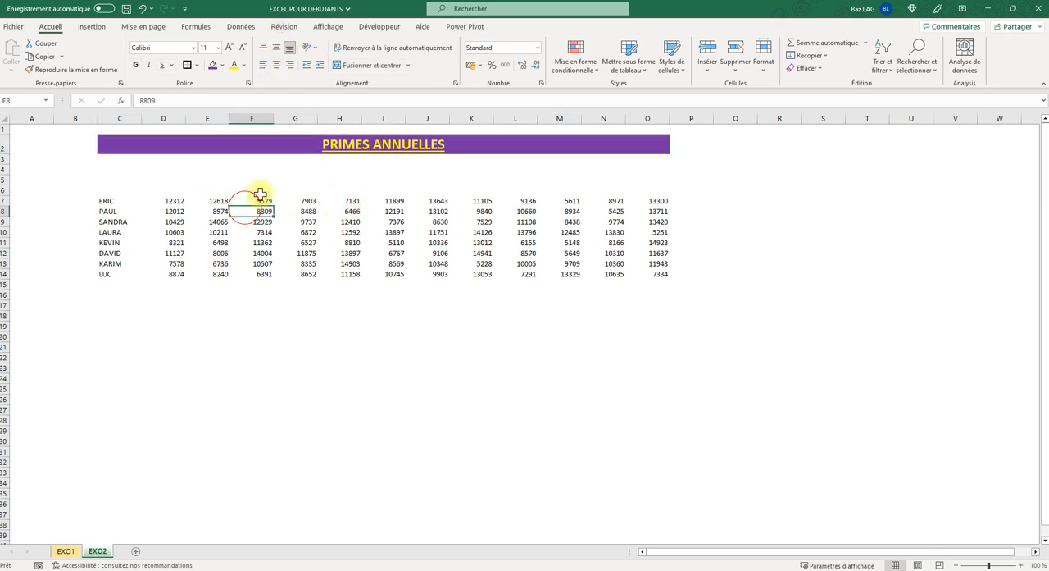
{"action": "left_click", "coordinate": [302, 146]}
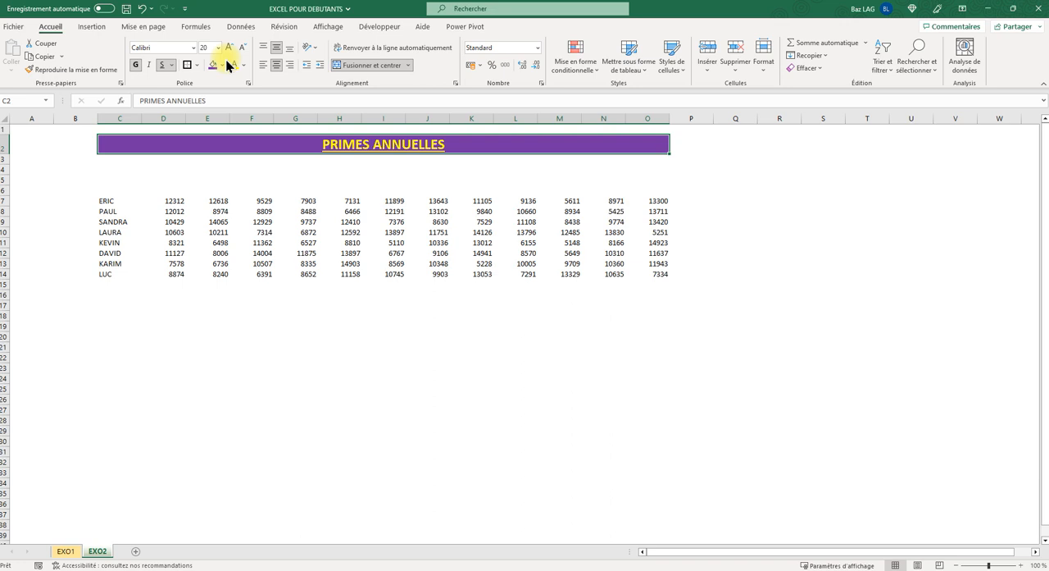
- Show the EXO2 gridlines to compare the sheet's appearance, and hide them again
{"action": "left_click", "coordinate": [575, 324]}
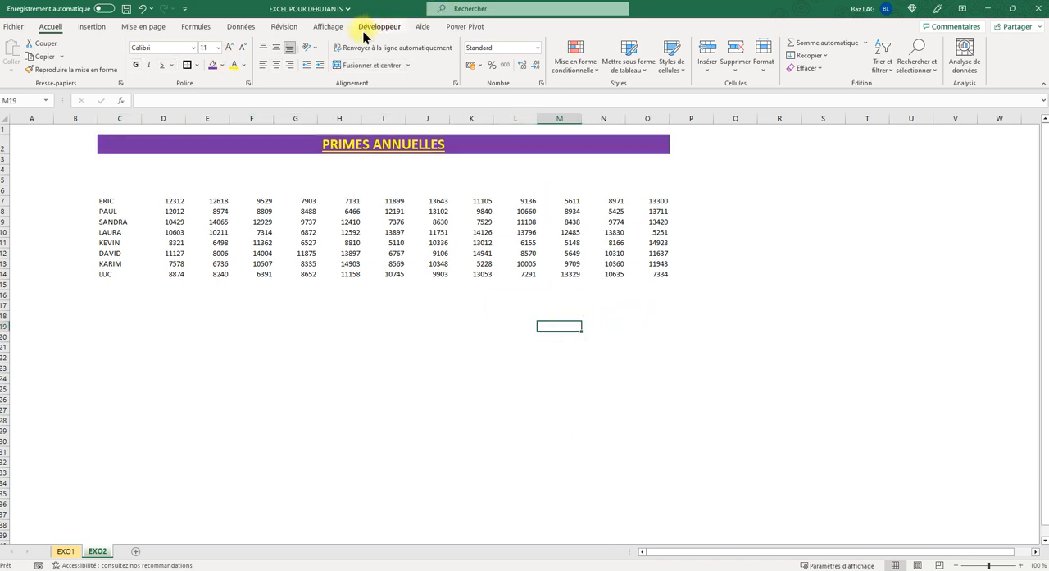
{"action": "left_click", "coordinate": [332, 27]}
{"action": "left_click", "coordinate": [346, 66]}
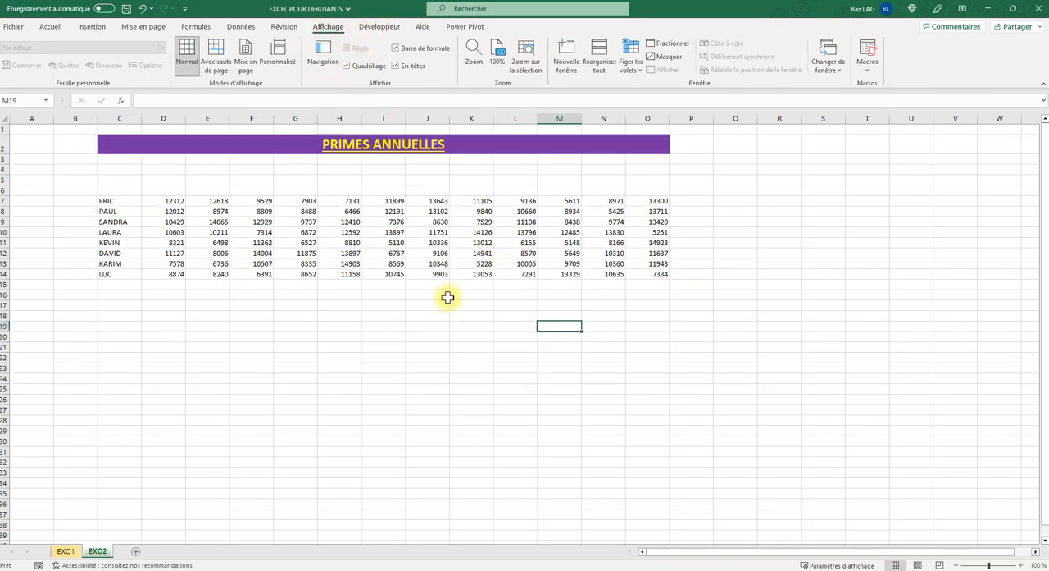
{"action": "left_click", "coordinate": [447, 328]}
{"action": "left_click", "coordinate": [474, 398]}
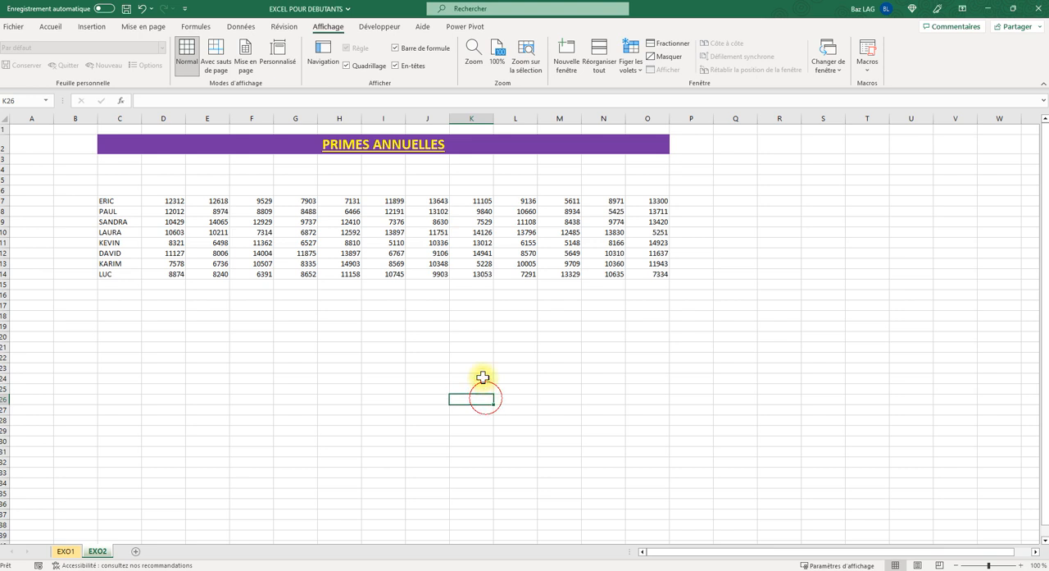
{"action": "left_click", "coordinate": [346, 65]}
- Apply thick outside borders to the merged PRIMES ANNUELLES title cell
{"action": "left_click", "coordinate": [263, 144]}
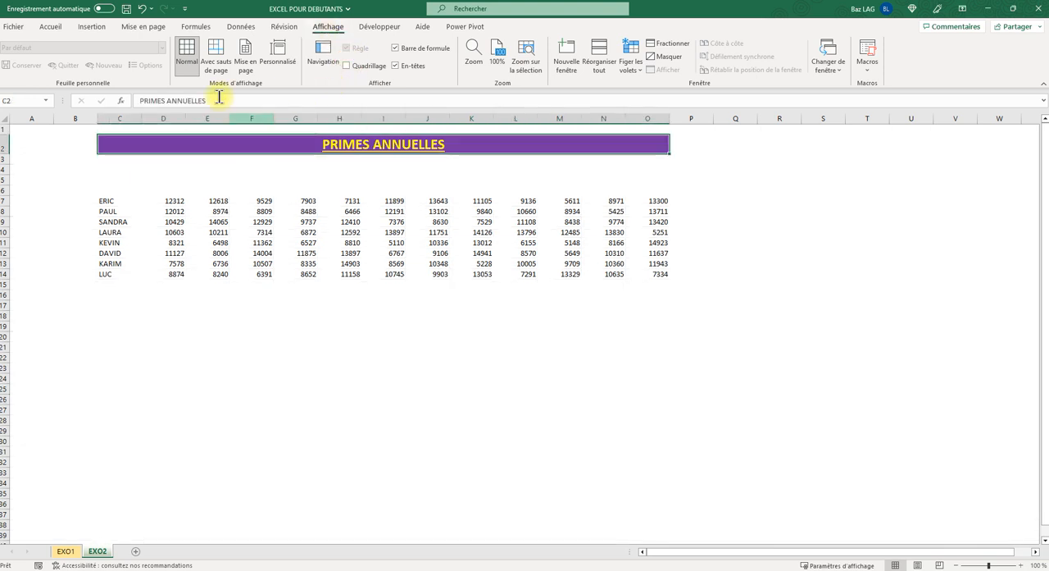
{"action": "left_click", "coordinate": [51, 27]}
{"action": "left_click", "coordinate": [187, 66]}
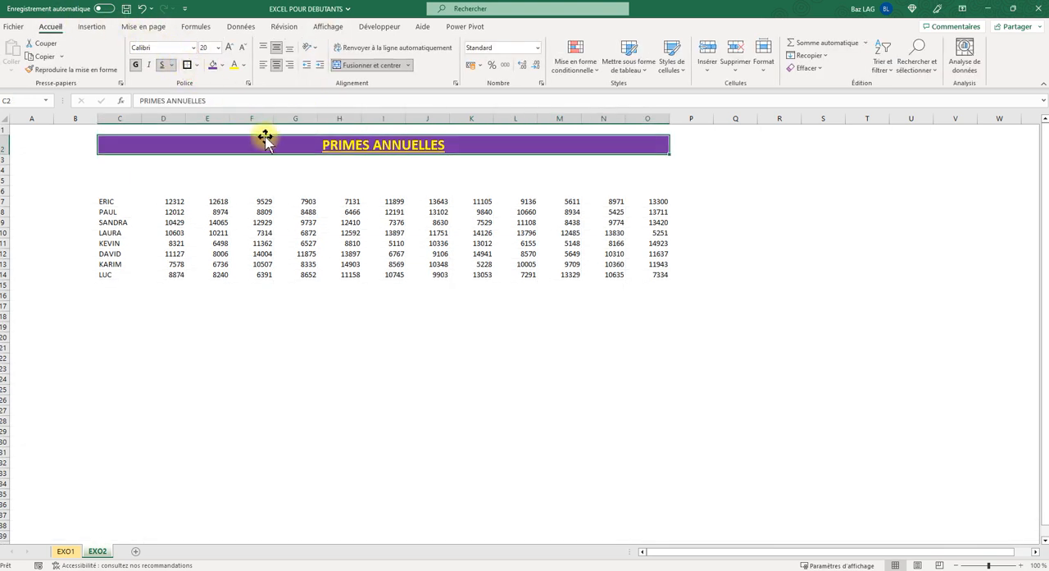
{"action": "left_click", "coordinate": [196, 66]}
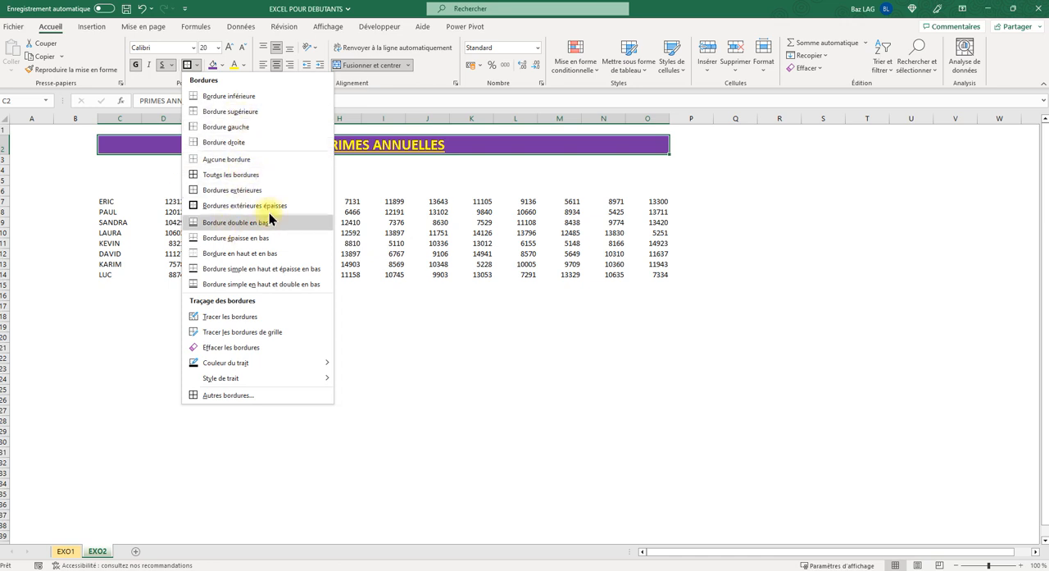
{"action": "left_click", "coordinate": [223, 207]}
{"action": "left_click", "coordinate": [344, 255]}
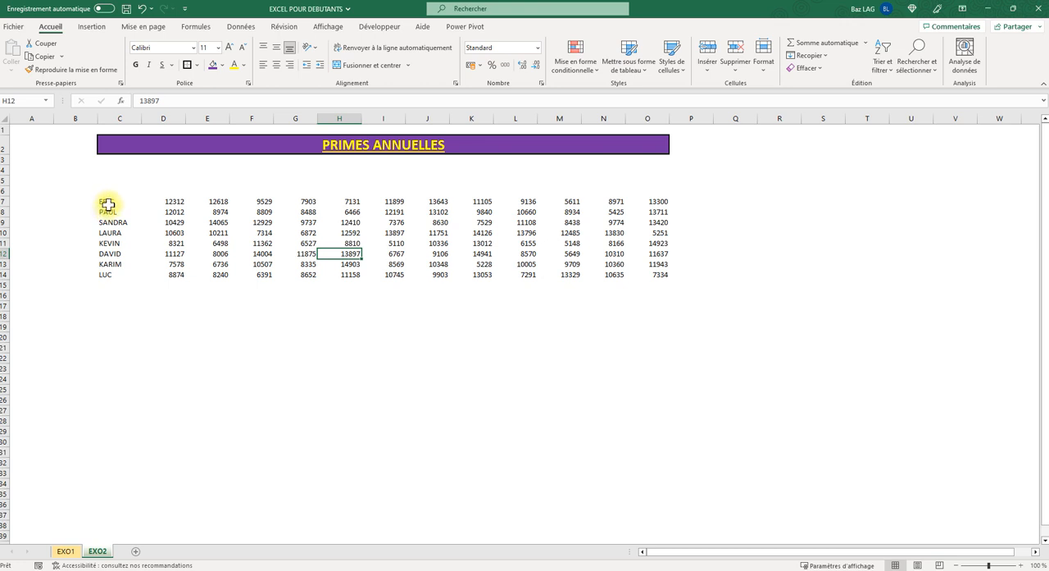
- Select the whole data block C7:O14 and apply all borders to its cells
{"action": "left_click_drag", "start_coordinate": [107, 204], "coordinate": [652, 277]}
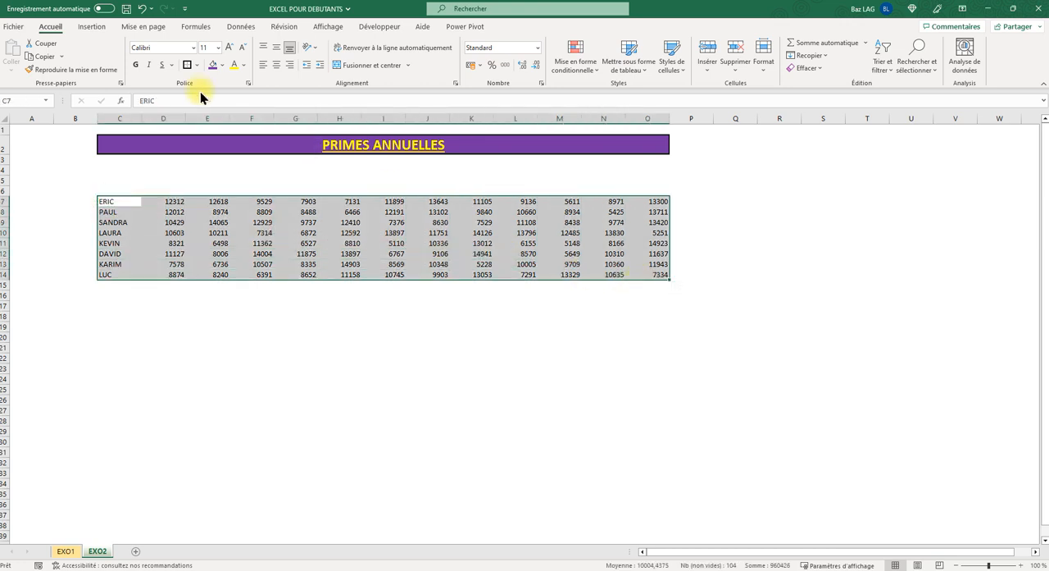
{"action": "left_click", "coordinate": [171, 219]}
{"action": "left_click_drag", "start_coordinate": [107, 202], "coordinate": [635, 275]}
{"action": "left_click", "coordinate": [124, 210]}
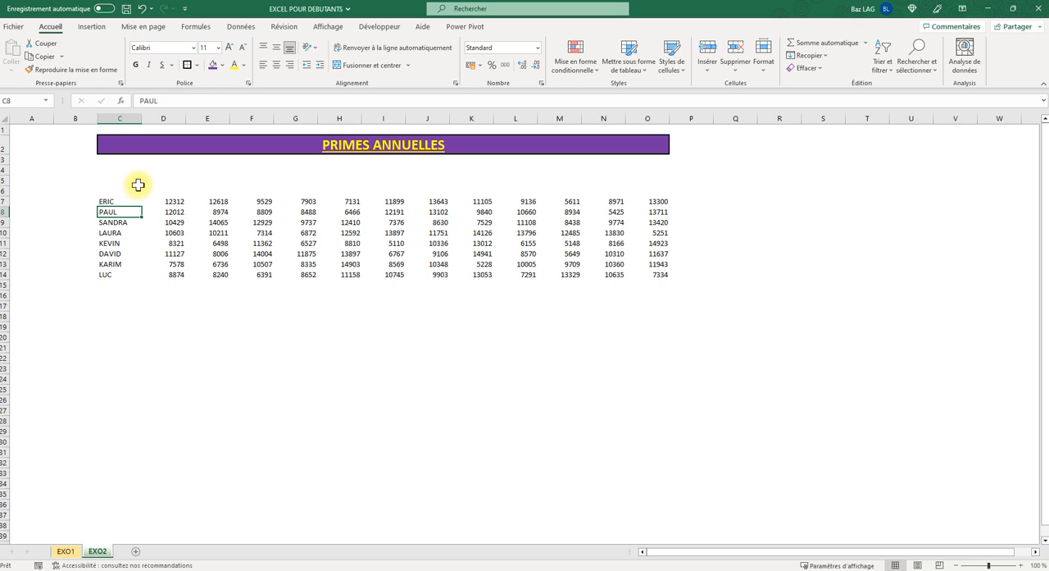
{"action": "key", "text": "ctrl+a"}
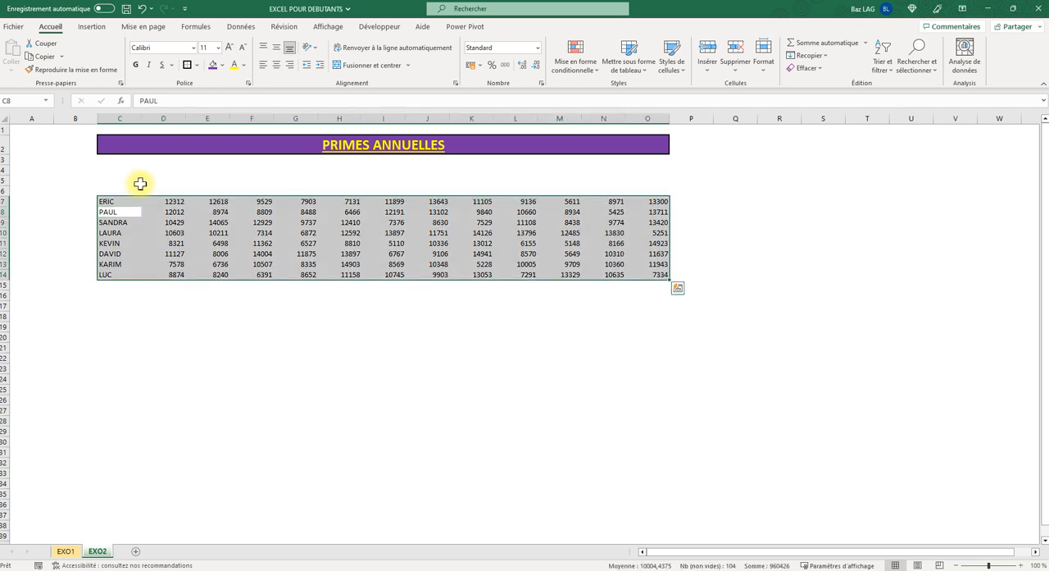
{"action": "left_click", "coordinate": [197, 65]}
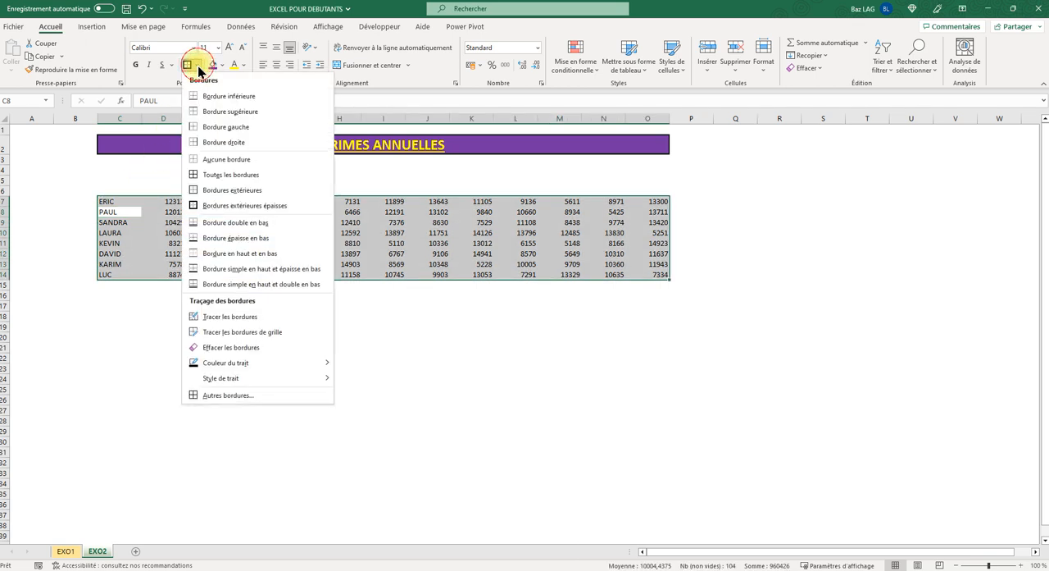
{"action": "left_click", "coordinate": [215, 175]}
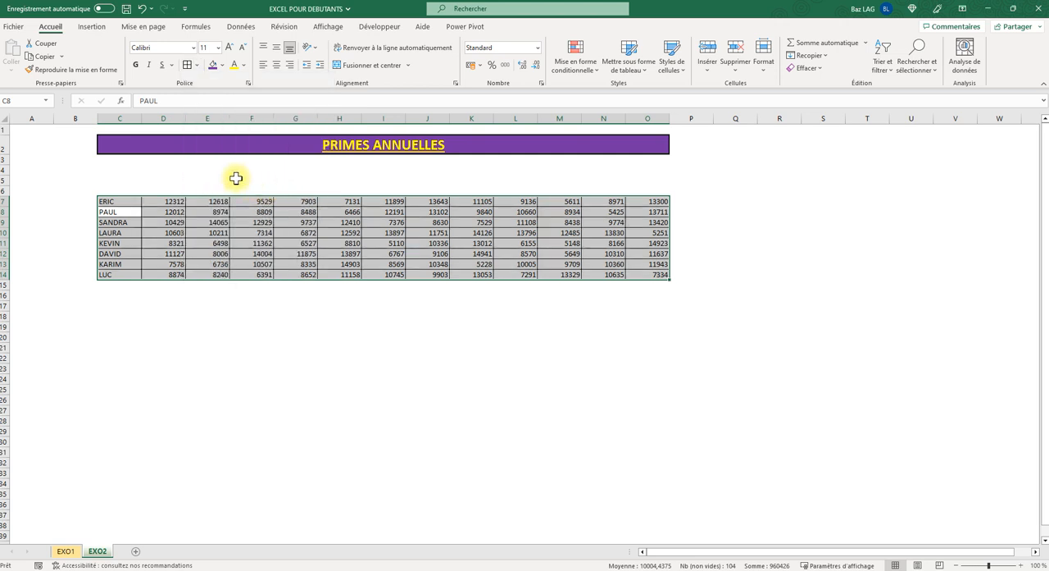
{"action": "left_click", "coordinate": [194, 65]}
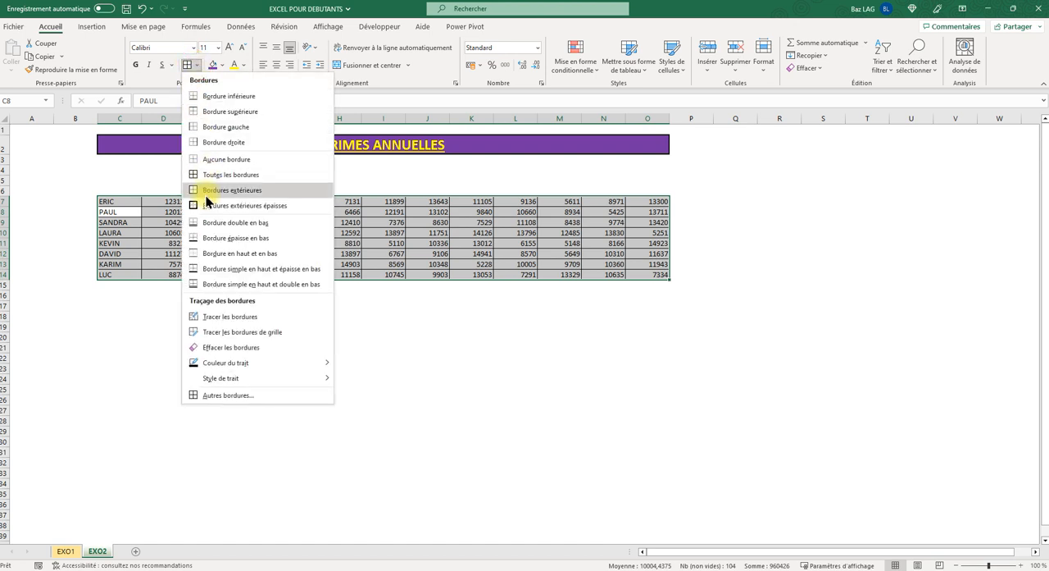
{"action": "left_click", "coordinate": [120, 325]}
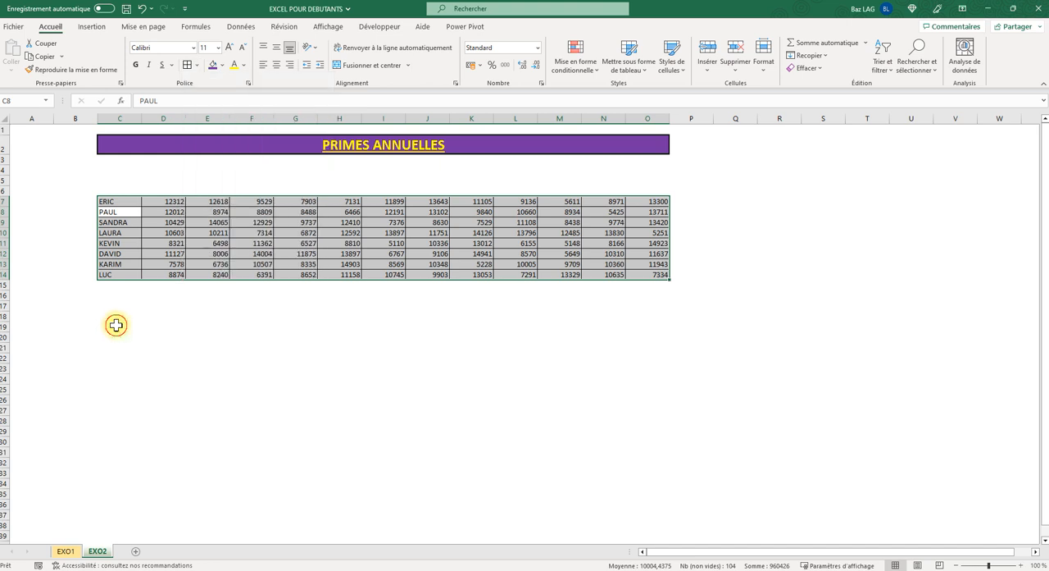
{"action": "left_click", "coordinate": [124, 335]}
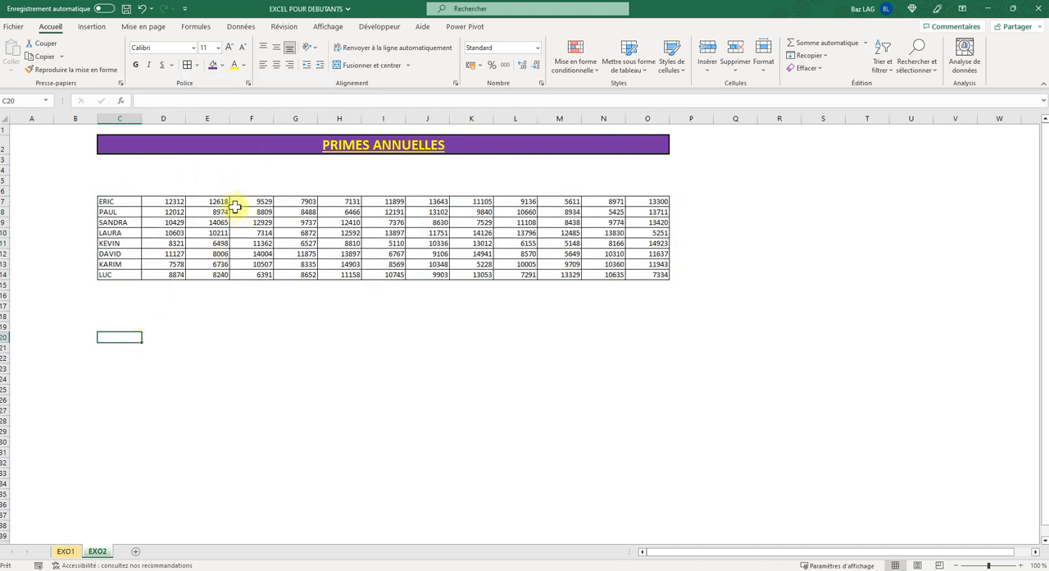
{"action": "left_click_drag", "start_coordinate": [152, 201], "coordinate": [302, 254]}
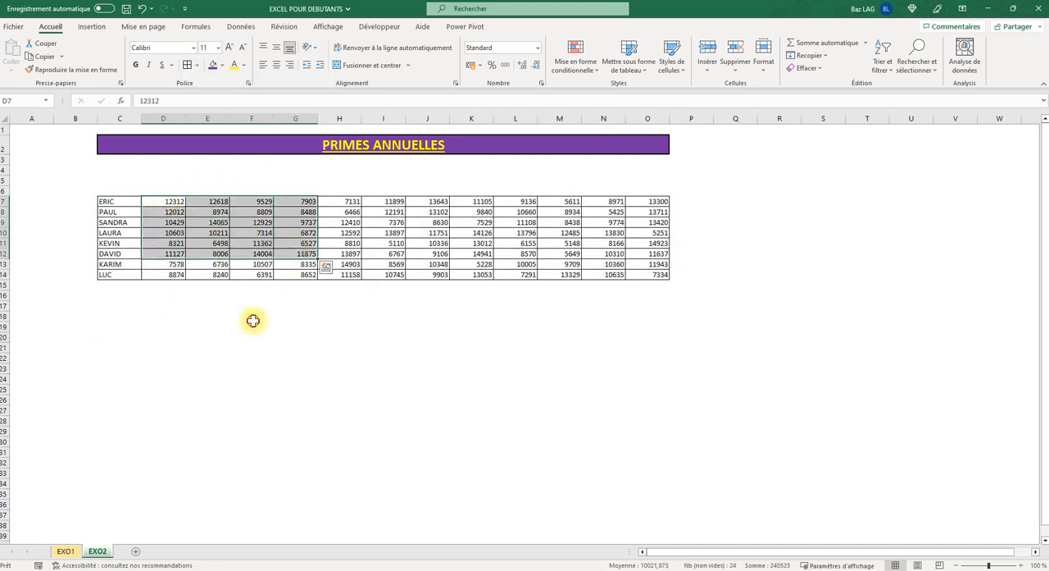
- Select all the bonus amounts in the range D7:O14
{"action": "left_click", "coordinate": [252, 320]}
{"action": "left_click_drag", "start_coordinate": [168, 202], "coordinate": [633, 271]}
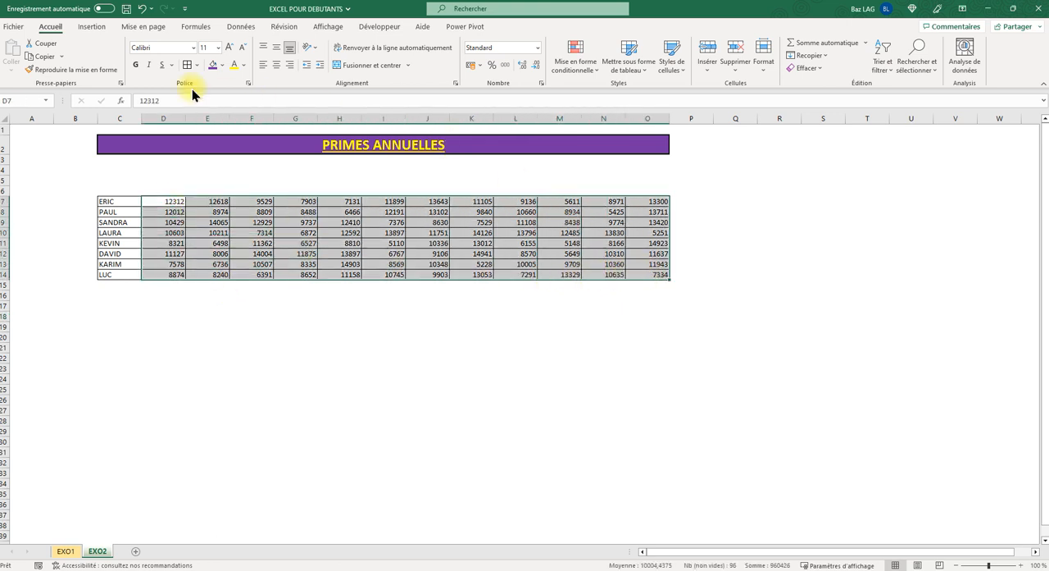
{"action": "left_click", "coordinate": [539, 48]}
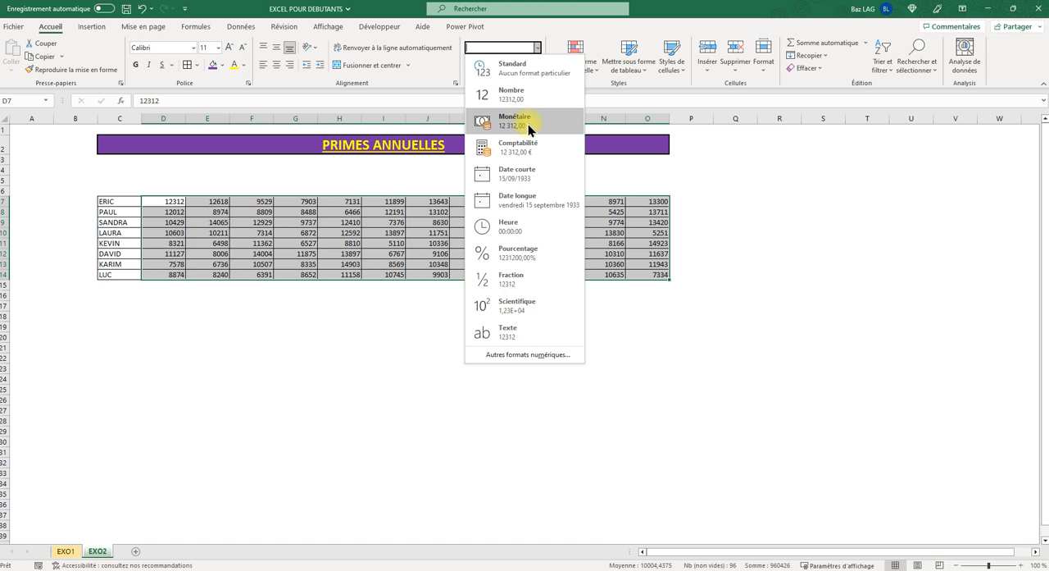
{"action": "left_click", "coordinate": [530, 354]}
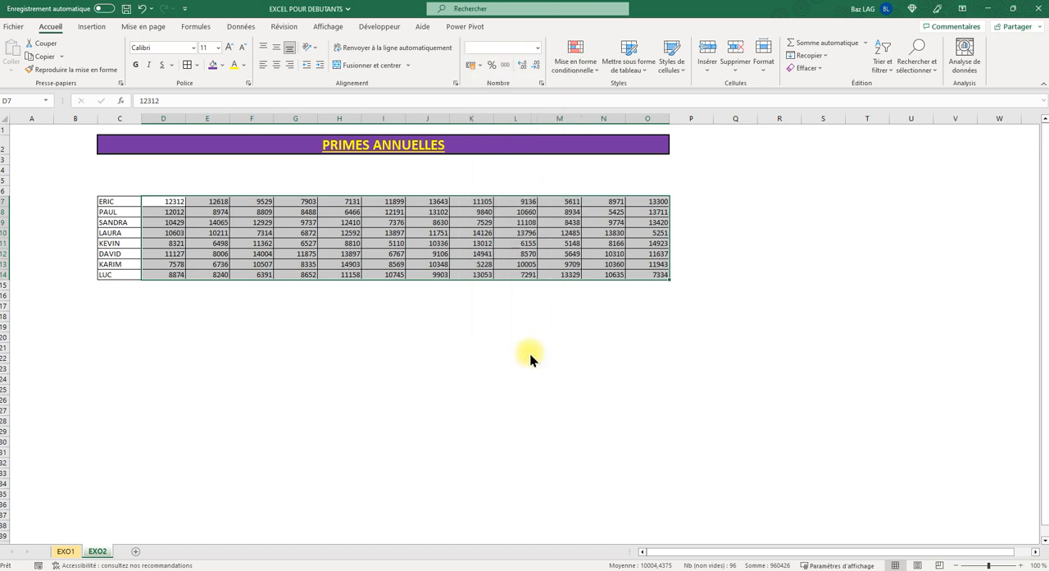
{"action": "left_click", "coordinate": [600, 91]}
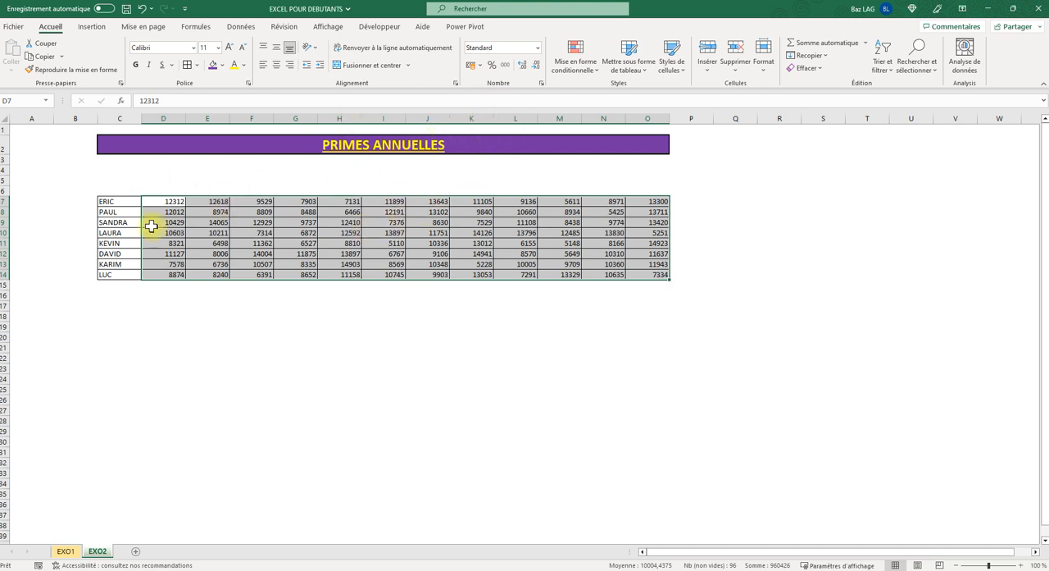
- Format the selected bonus amounts as Monétaire with the Bitcoin (123 ₿) currency symbol
{"action": "left_click", "coordinate": [537, 48]}
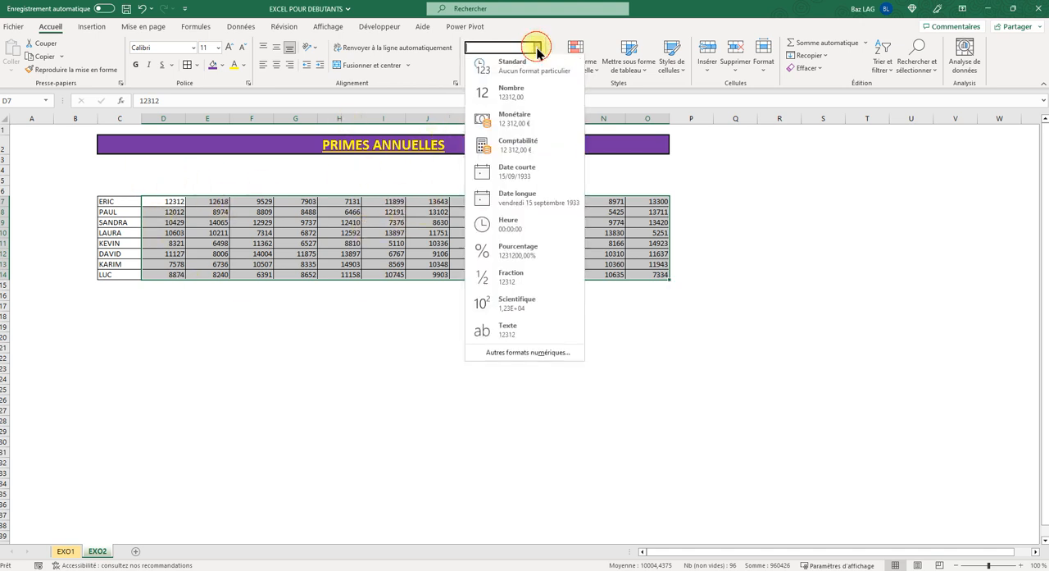
{"action": "left_click", "coordinate": [509, 355]}
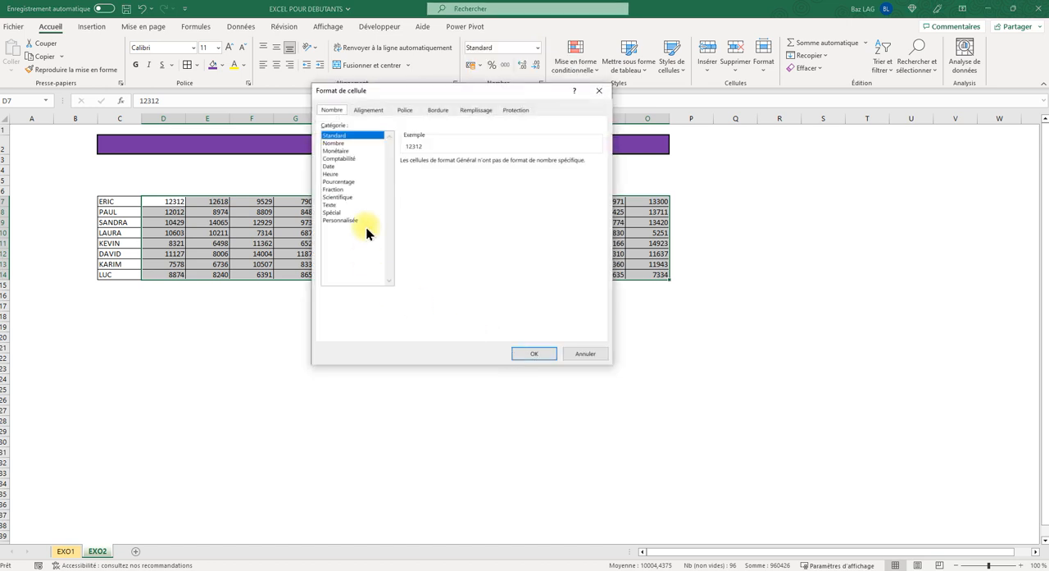
{"action": "left_click", "coordinate": [342, 151]}
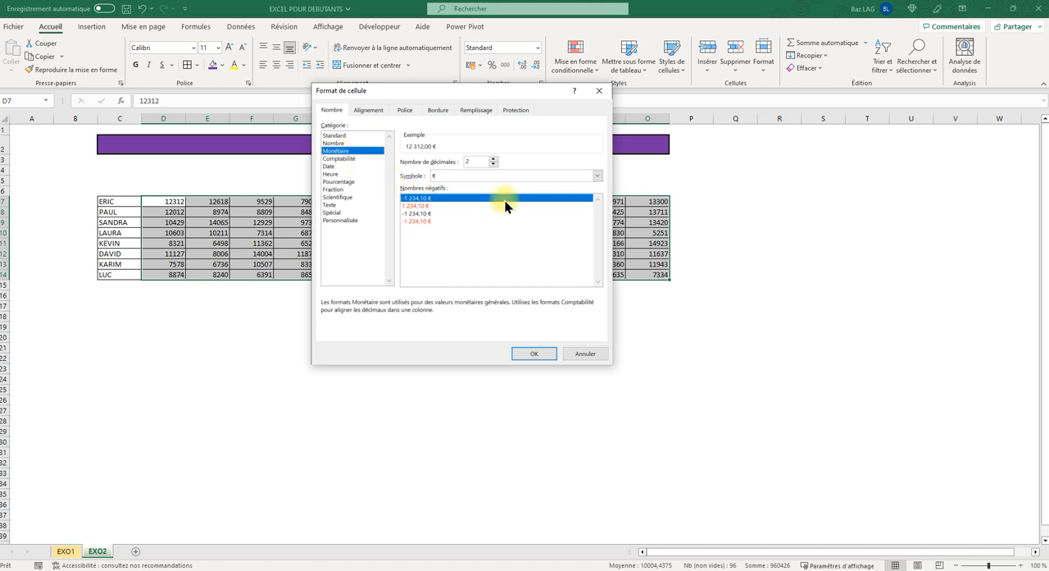
{"action": "left_click", "coordinate": [597, 176]}
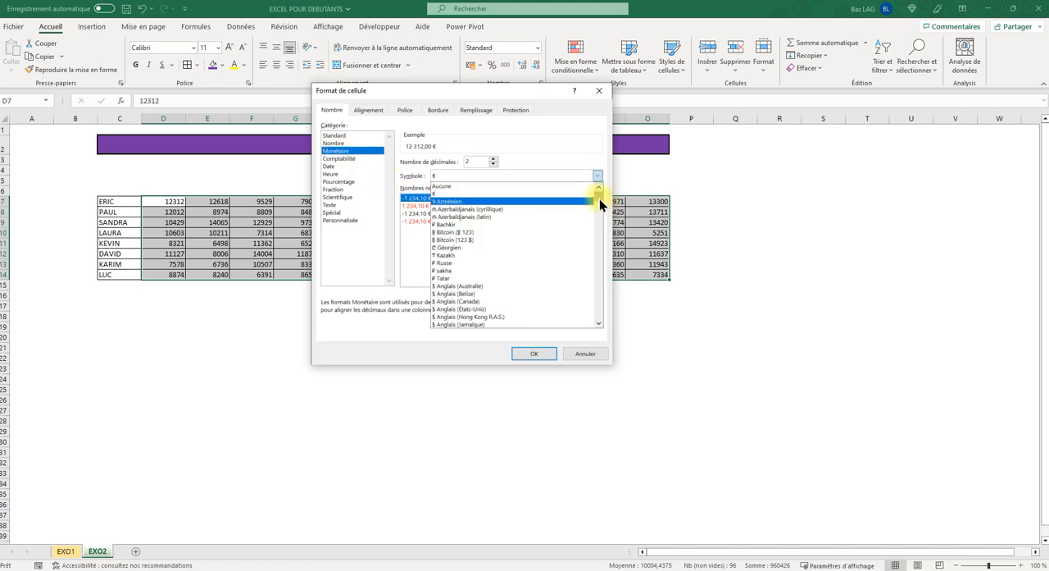
{"action": "mouse_move", "coordinate": [599, 199]}
{"action": "left_mouse_down"}
{"action": "mouse_move", "coordinate": [600, 238]}
{"action": "mouse_move", "coordinate": [616, 189]}
{"action": "left_mouse_up"}
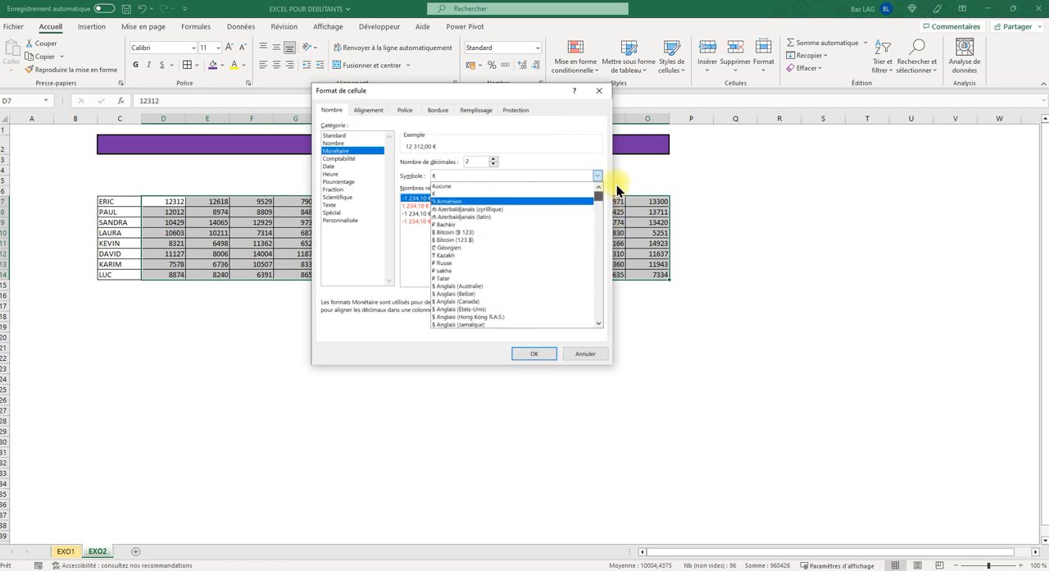
{"action": "left_click", "coordinate": [479, 239]}
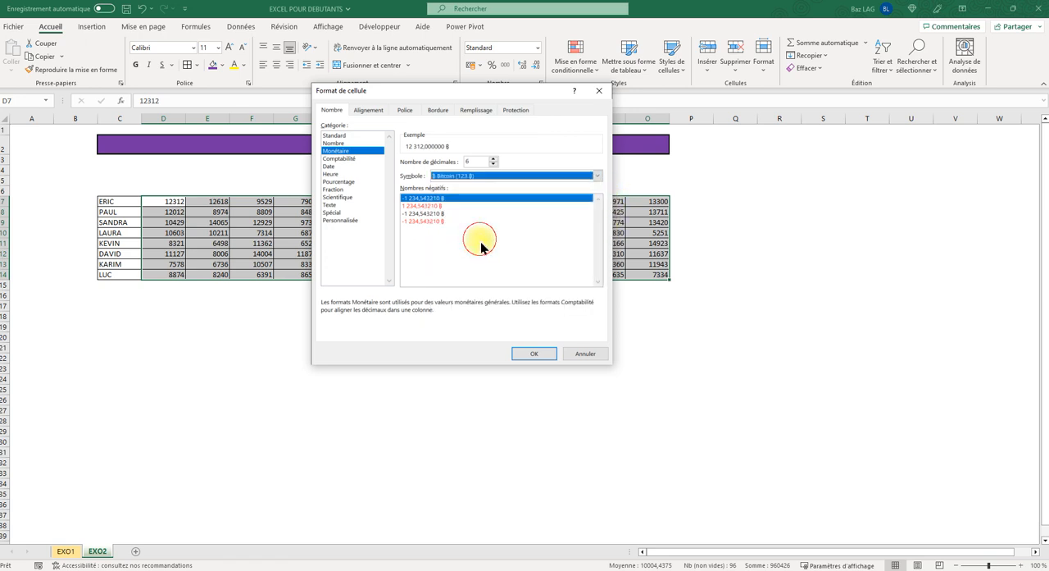
{"action": "left_click", "coordinate": [529, 354]}
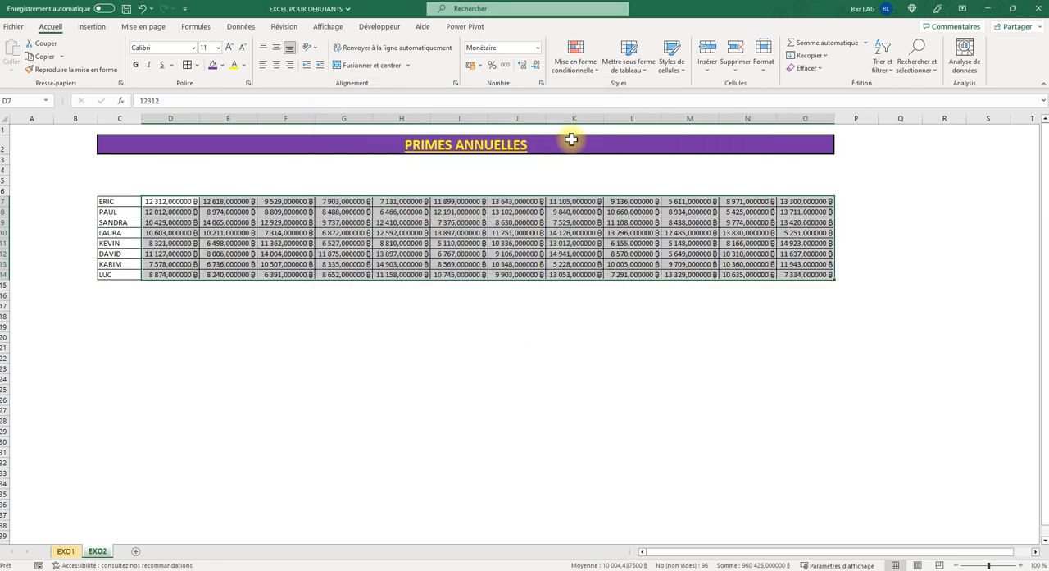
- Reduce the bonus amounts to zero decimals and center them horizontally and vertically in their cells
{"action": "left_click", "coordinate": [539, 71]}
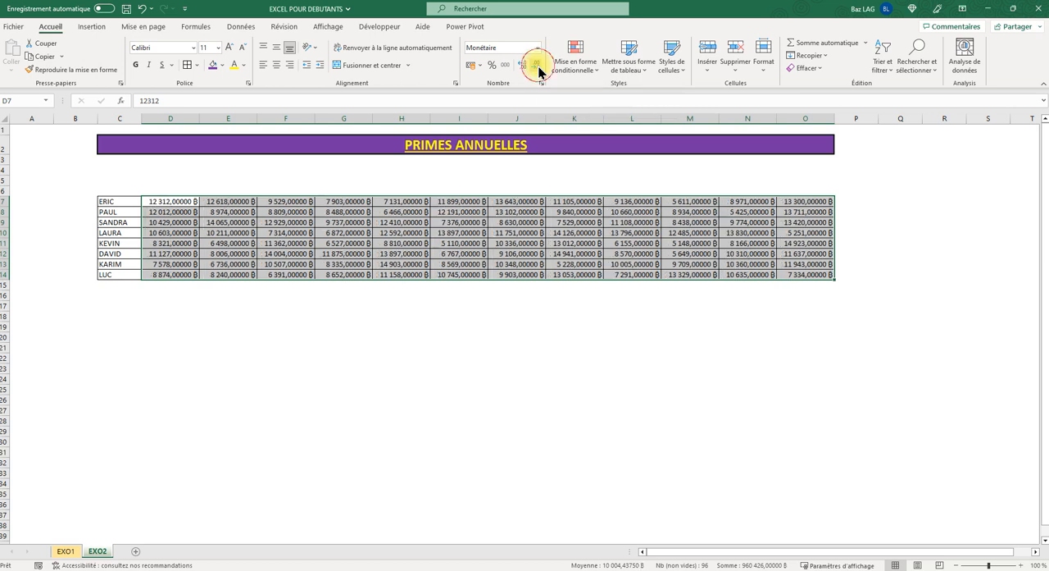
{"action": "left_click", "coordinate": [538, 71]}
{"action": "left_click", "coordinate": [539, 71]}
{"action": "left_click", "coordinate": [539, 72]}
{"action": "left_click", "coordinate": [539, 71]}
{"action": "left_click", "coordinate": [538, 71]}
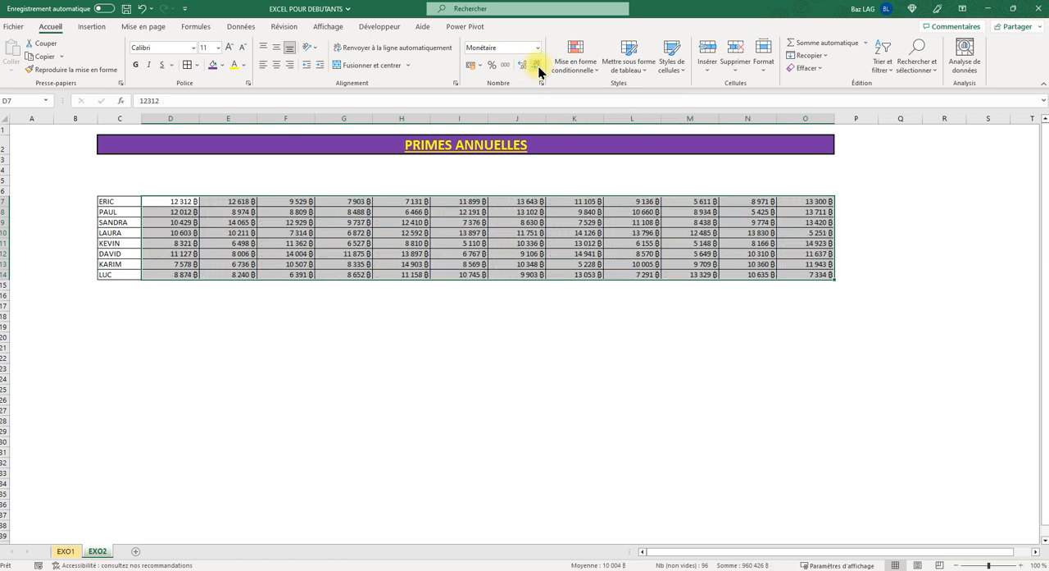
{"action": "left_click", "coordinate": [277, 65]}
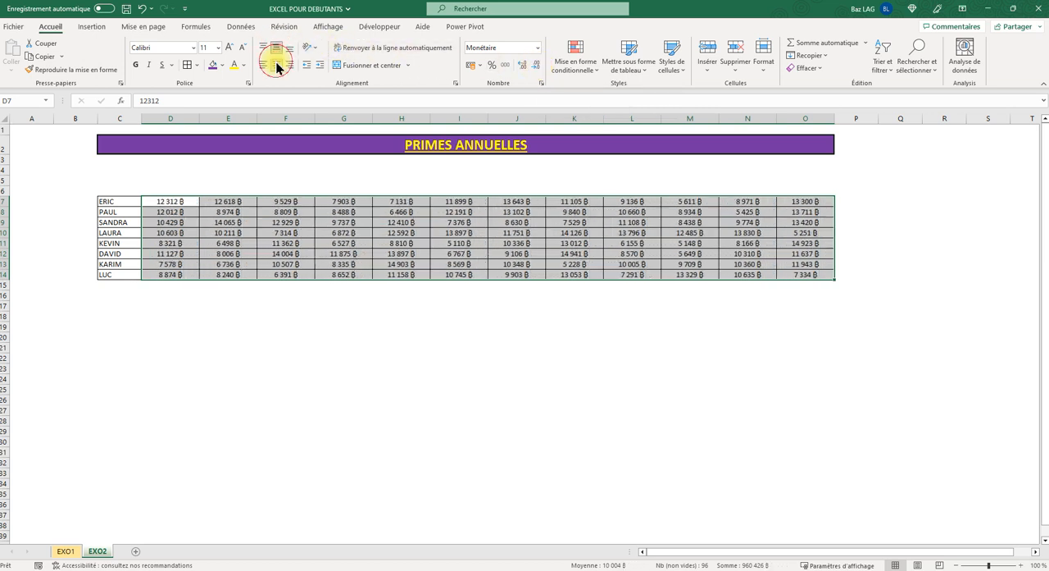
{"action": "left_click", "coordinate": [300, 304]}
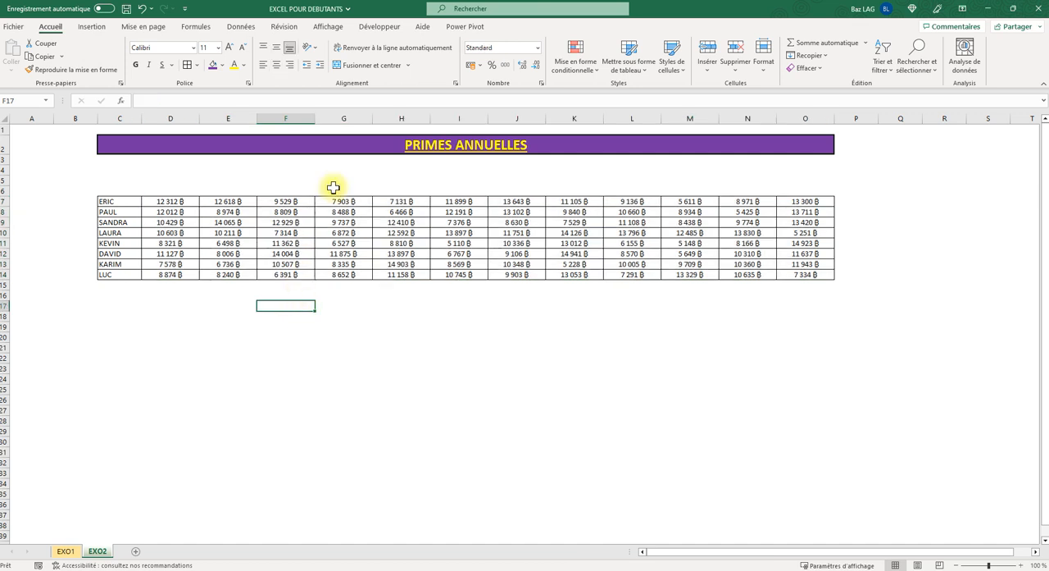
- Enter the month header JANVIER in cell D6, above the first column of amounts
{"action": "left_click", "coordinate": [410, 145]}
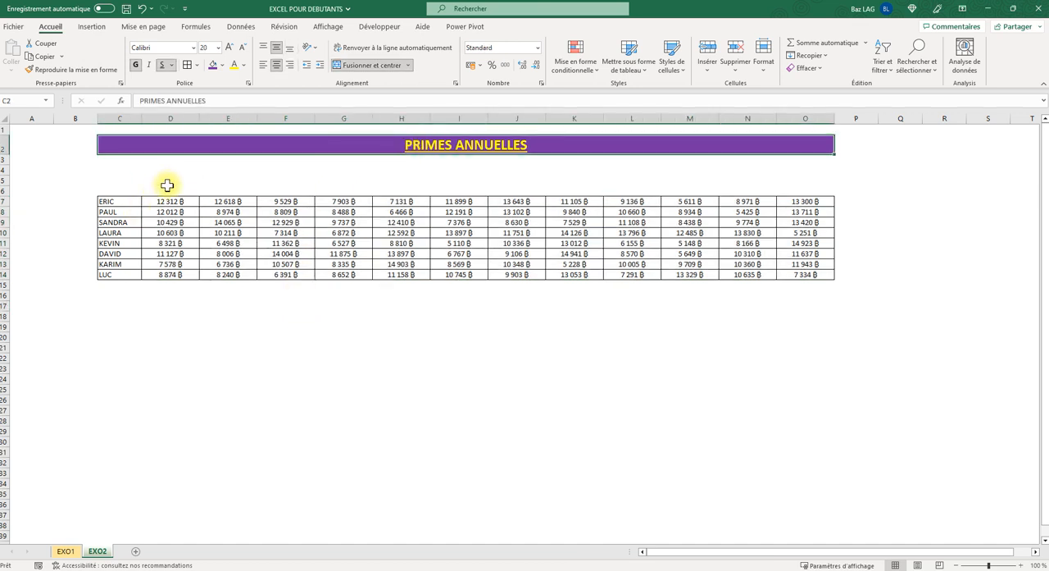
{"action": "left_click", "coordinate": [164, 180]}
{"action": "left_click", "coordinate": [168, 190]}
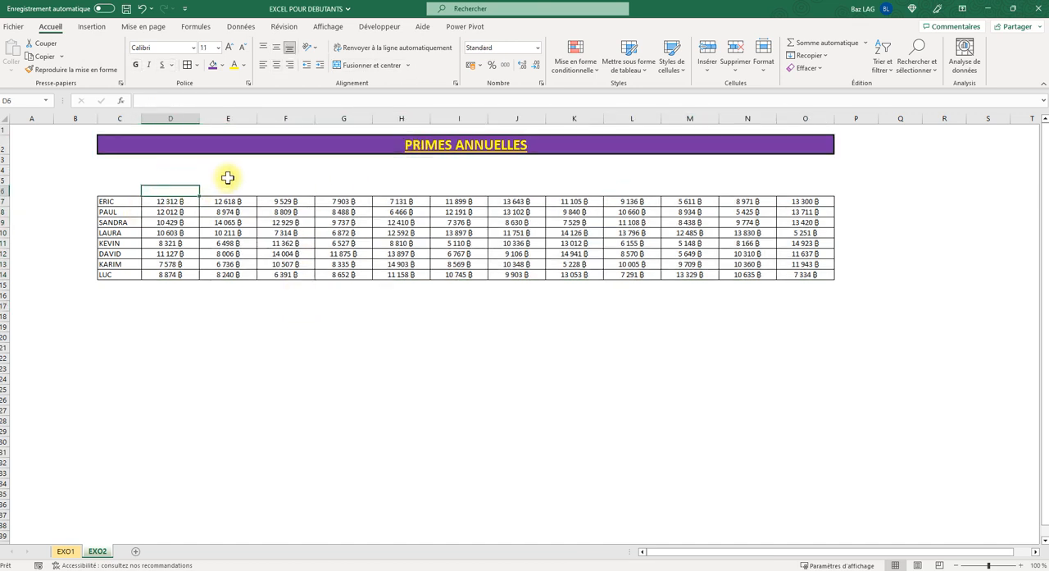
{"action": "type", "text": "J"}
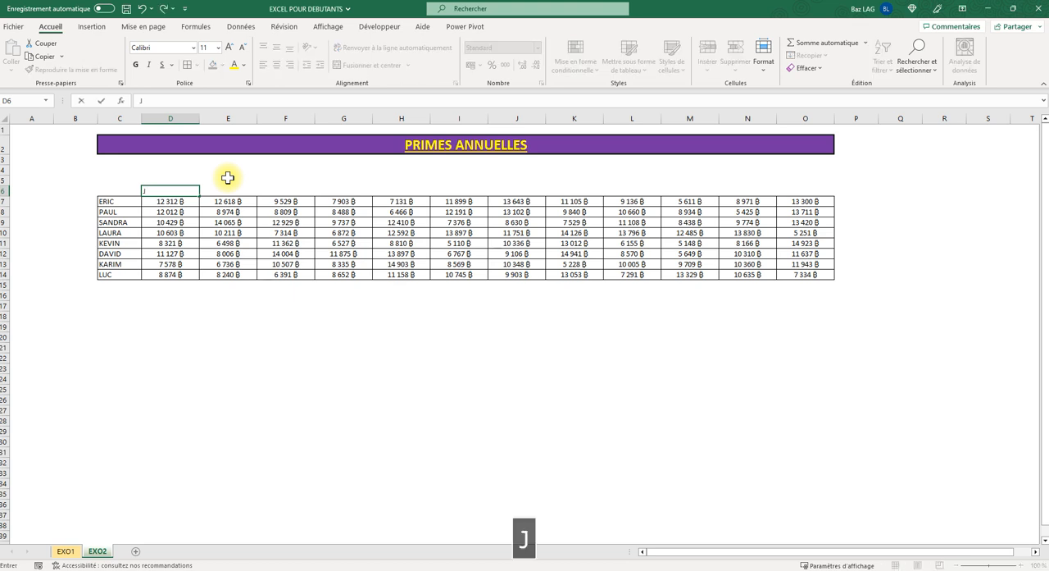
{"action": "type", "text": "ANVIER"}
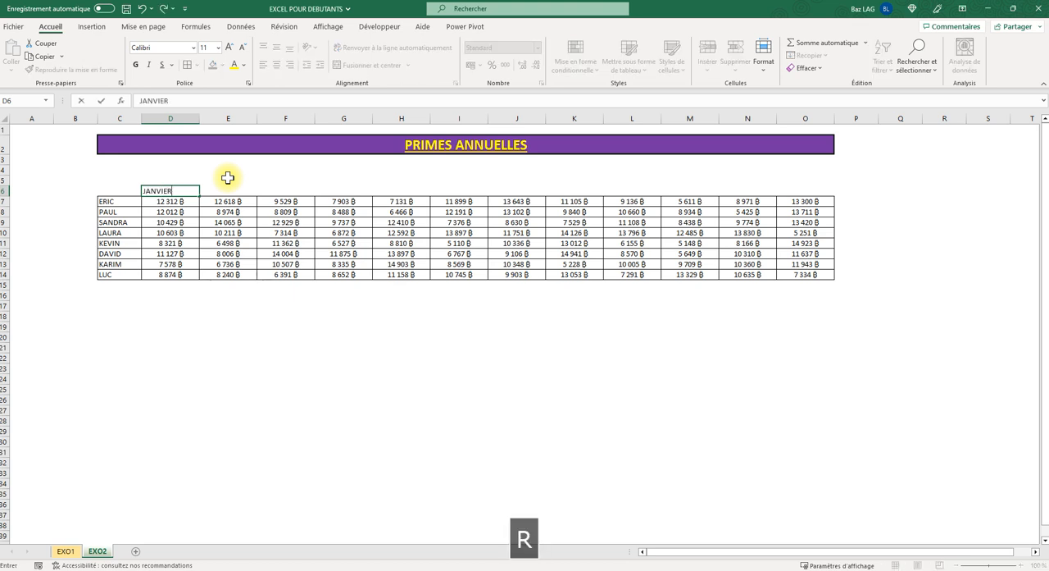
{"action": "key", "text": "Tab"}
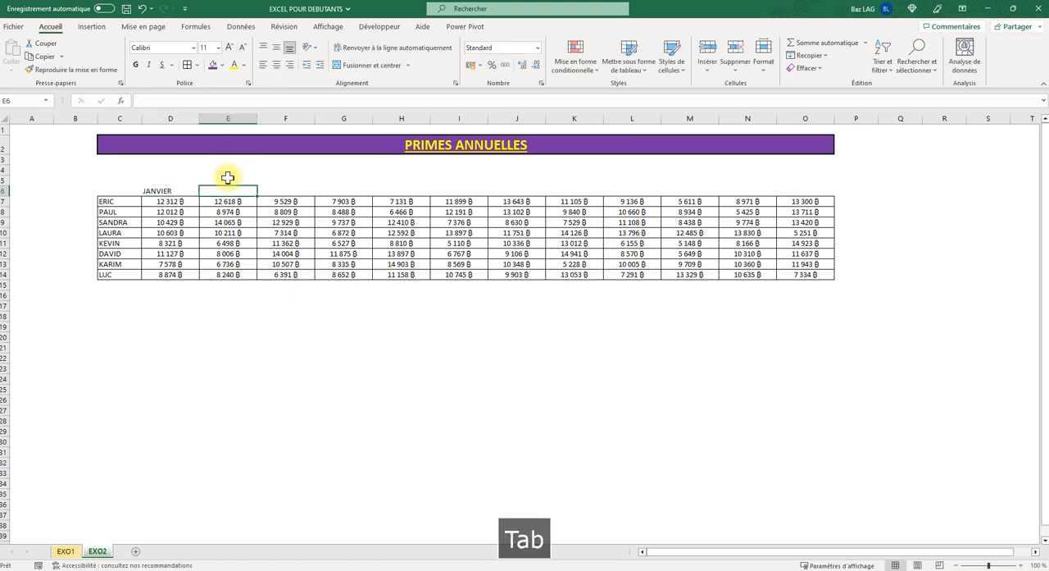
- Center the JANVIER header in its cell and format it with purple fill and bold yellow text
{"action": "left_click", "coordinate": [169, 189]}
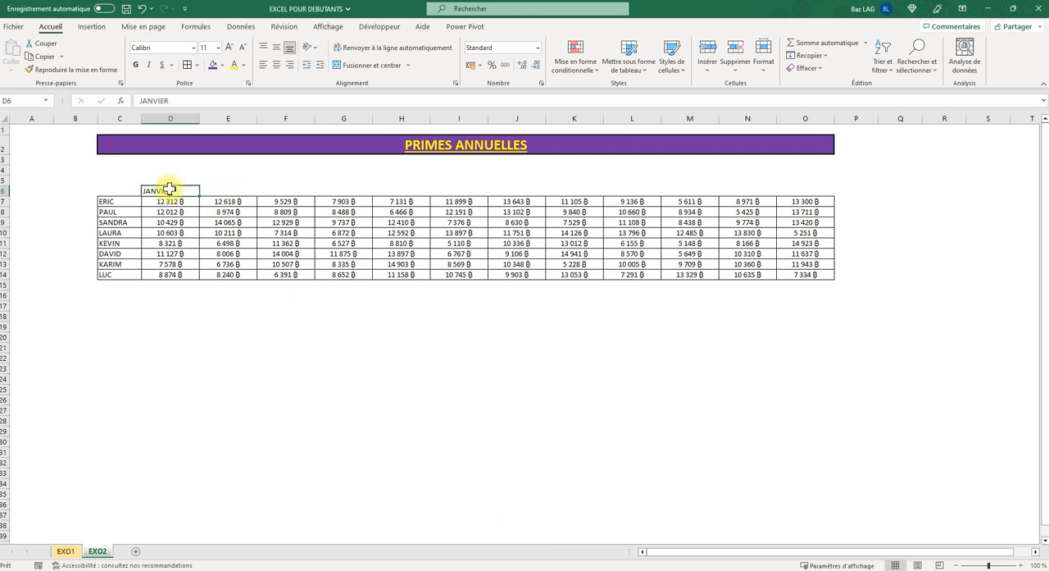
{"action": "left_click", "coordinate": [277, 48]}
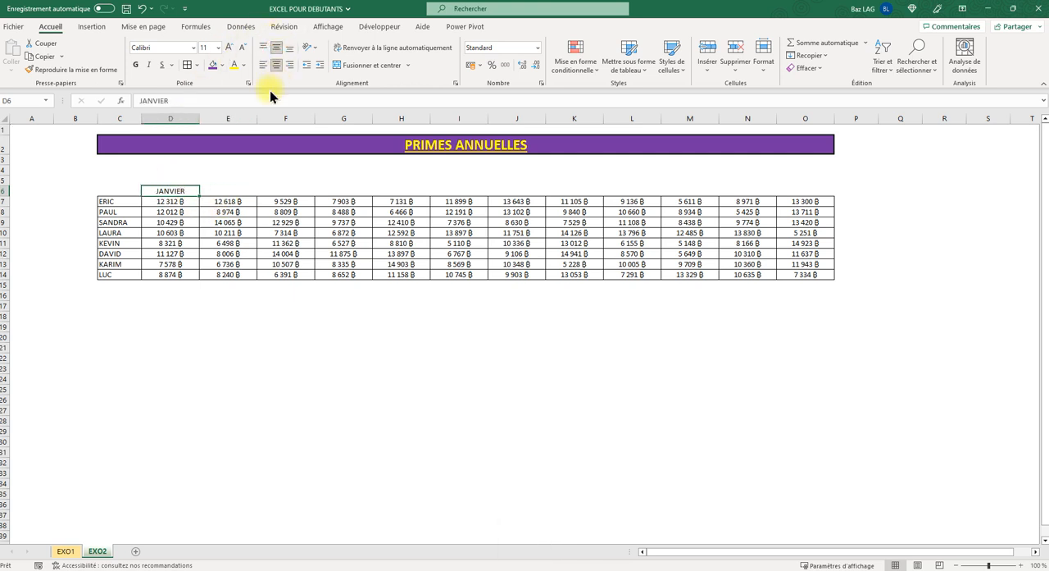
{"action": "left_click", "coordinate": [213, 65]}
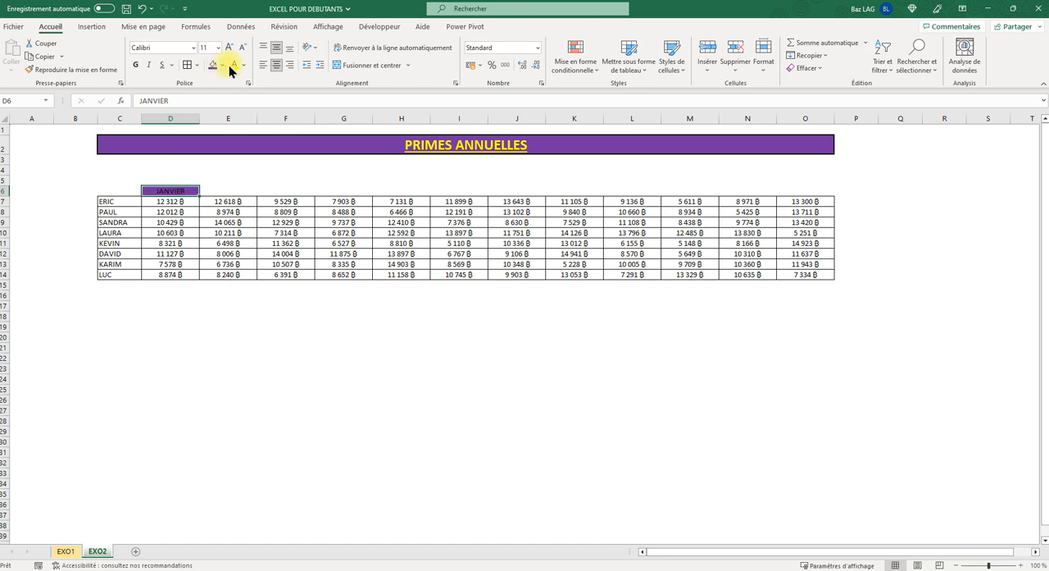
{"action": "left_click", "coordinate": [236, 65]}
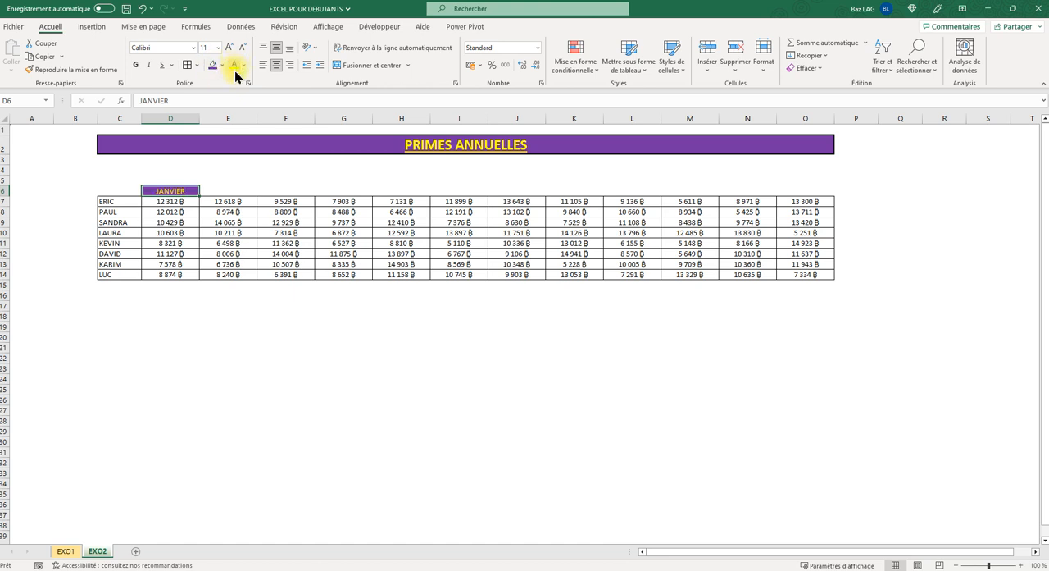
{"action": "left_click", "coordinate": [140, 67]}
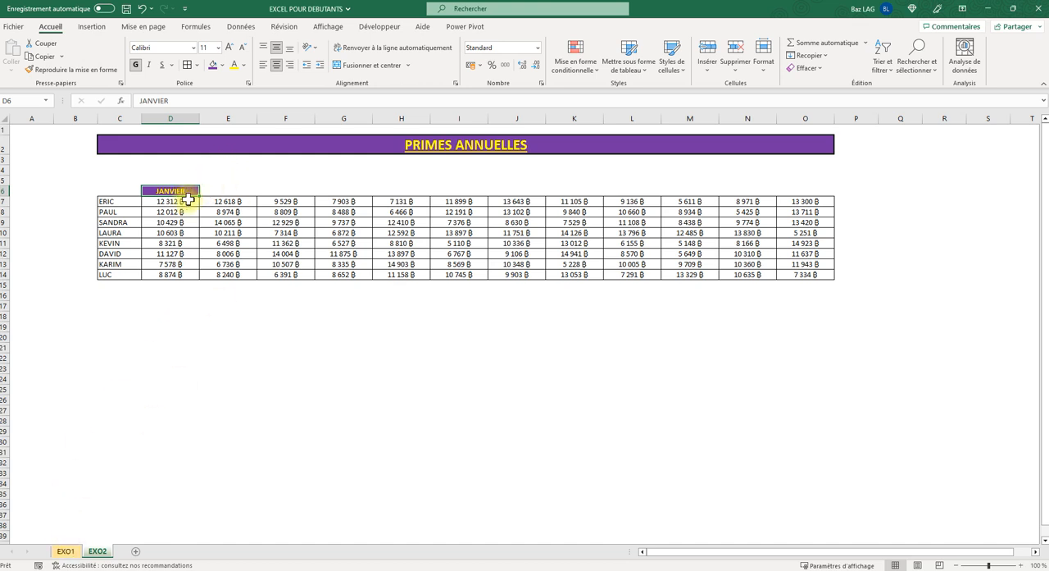
- Fill the month series from JANVIER in D6 across to DÉCEMBRE in O6
{"action": "left_click_drag", "start_coordinate": [199, 196], "coordinate": [787, 212]}
{"action": "left_click", "coordinate": [330, 345]}
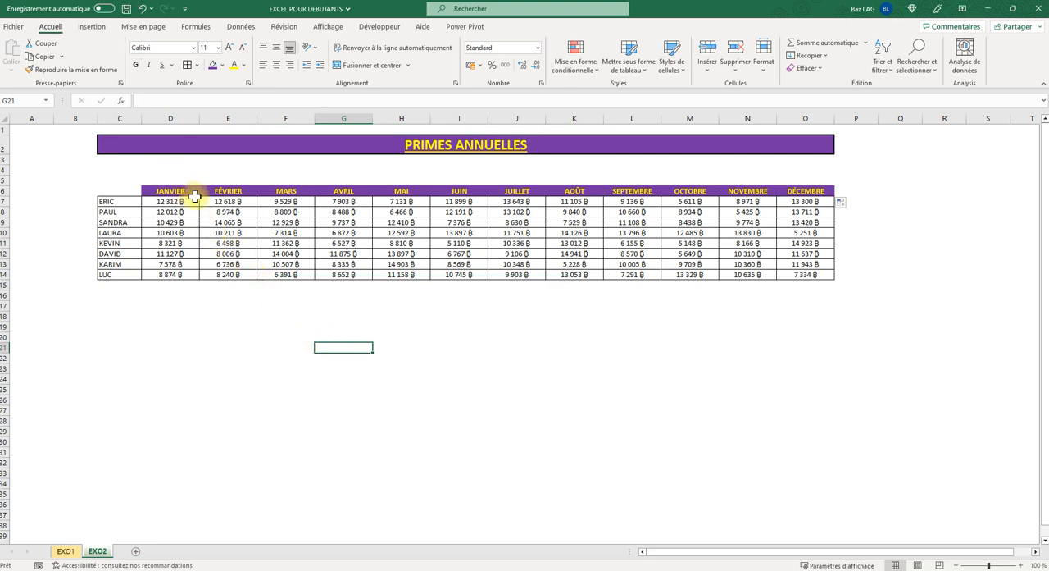
- Merge and center cells D5:F5 above the JANVIER, FÉVRIER and MARS headers
{"action": "left_click_drag", "start_coordinate": [174, 179], "coordinate": [478, 192]}
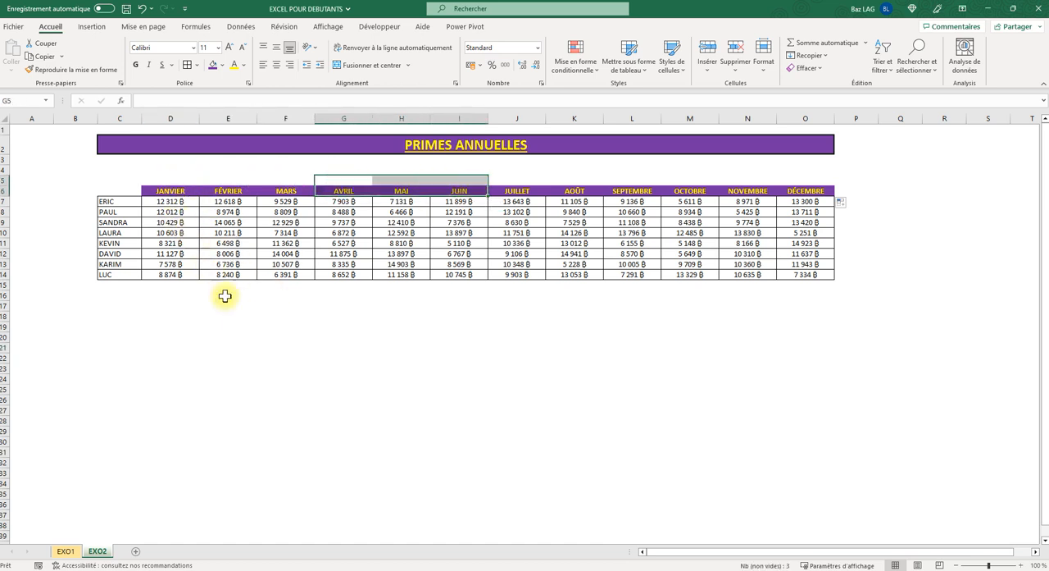
{"action": "left_click", "coordinate": [227, 317]}
{"action": "left_click_drag", "start_coordinate": [159, 182], "coordinate": [287, 223]}
{"action": "left_click", "coordinate": [287, 306]}
{"action": "left_click_drag", "start_coordinate": [169, 177], "coordinate": [279, 183]}
{"action": "left_click_drag", "start_coordinate": [169, 180], "coordinate": [287, 178]}
{"action": "left_click", "coordinate": [375, 65]}
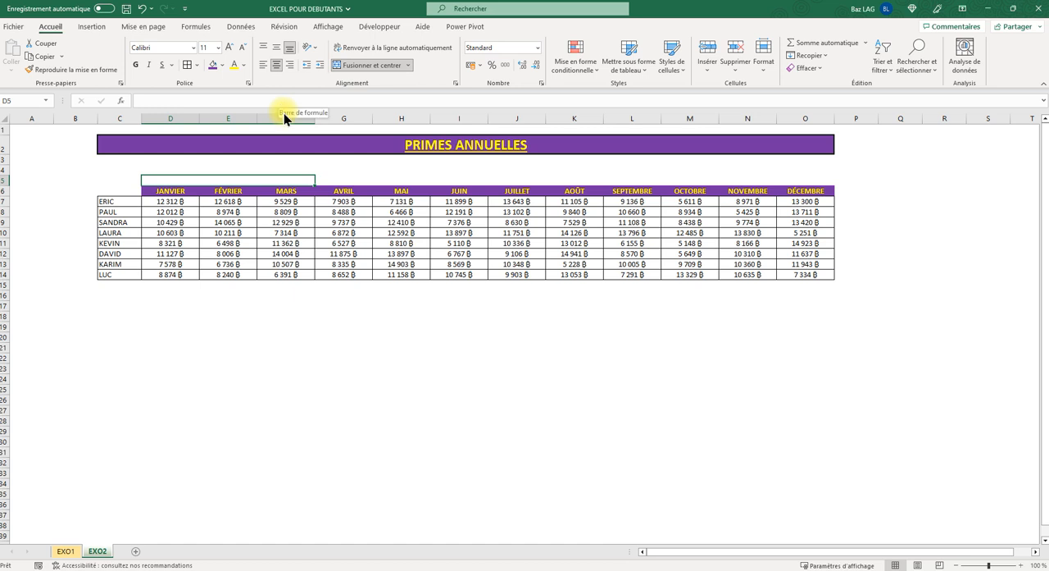
- Enter TRIMESTRE 1 in the merged cell above the first three months
{"action": "type", "text": "TRI"}
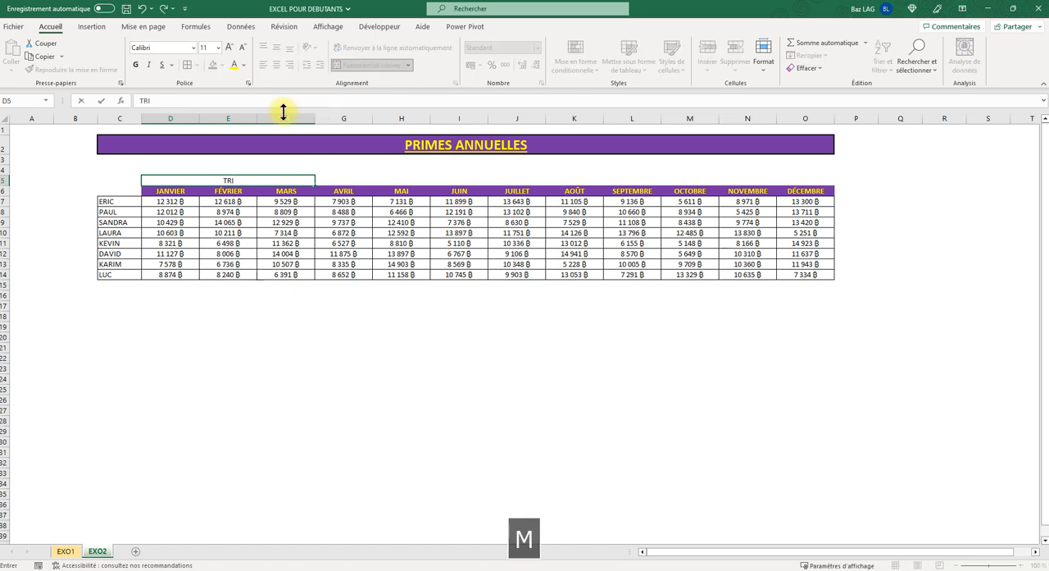
{"action": "type", "text": "MEST"}
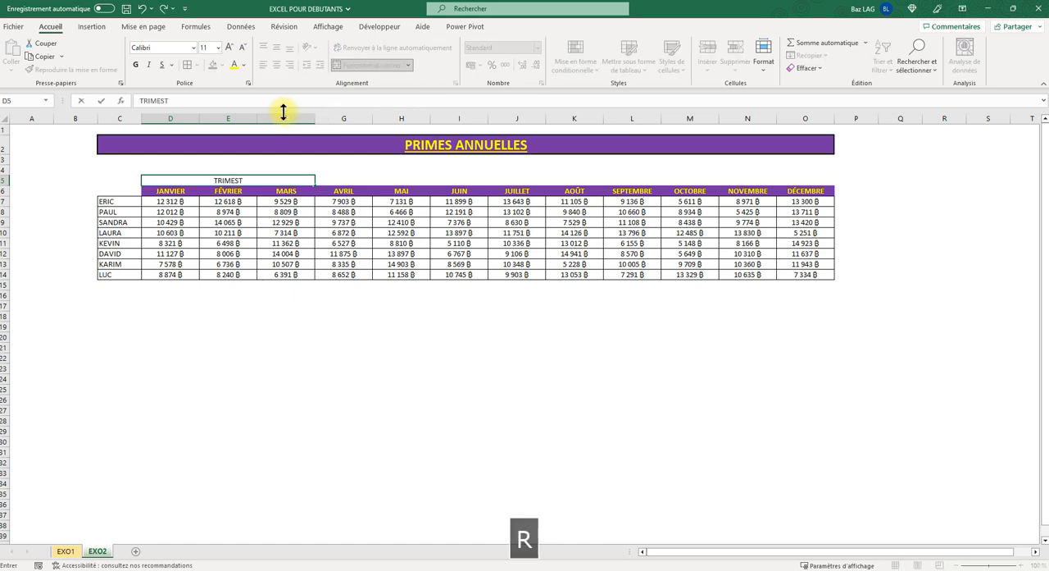
{"action": "type", "text": "RE 1"}
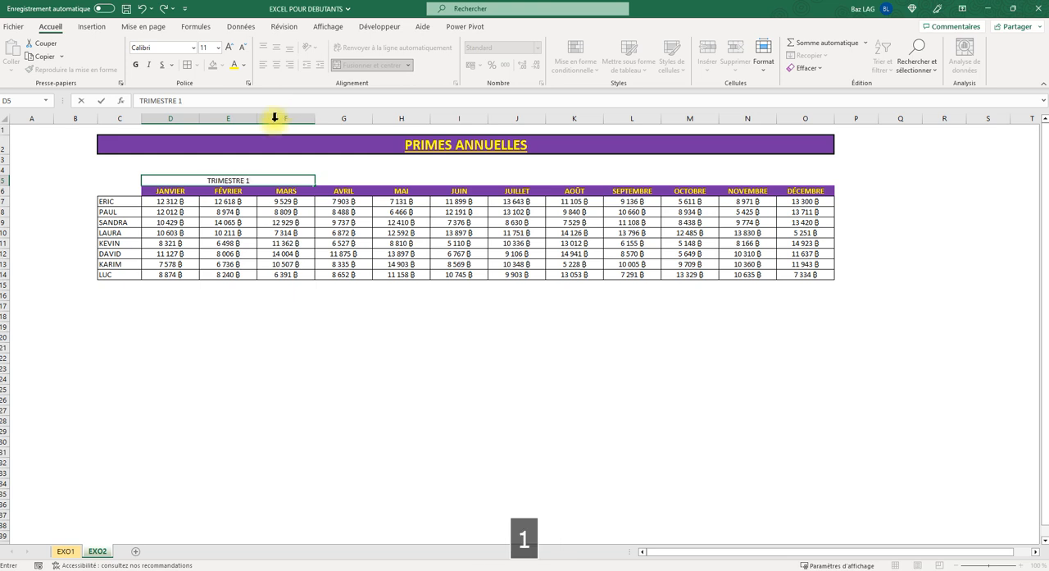
{"action": "left_click", "coordinate": [274, 321]}
- Fill the TRIMESTRE 1 header across row 5 to TRIMESTRE 4 in column O, and apply all borders to the quarter headers
{"action": "left_click", "coordinate": [250, 181]}
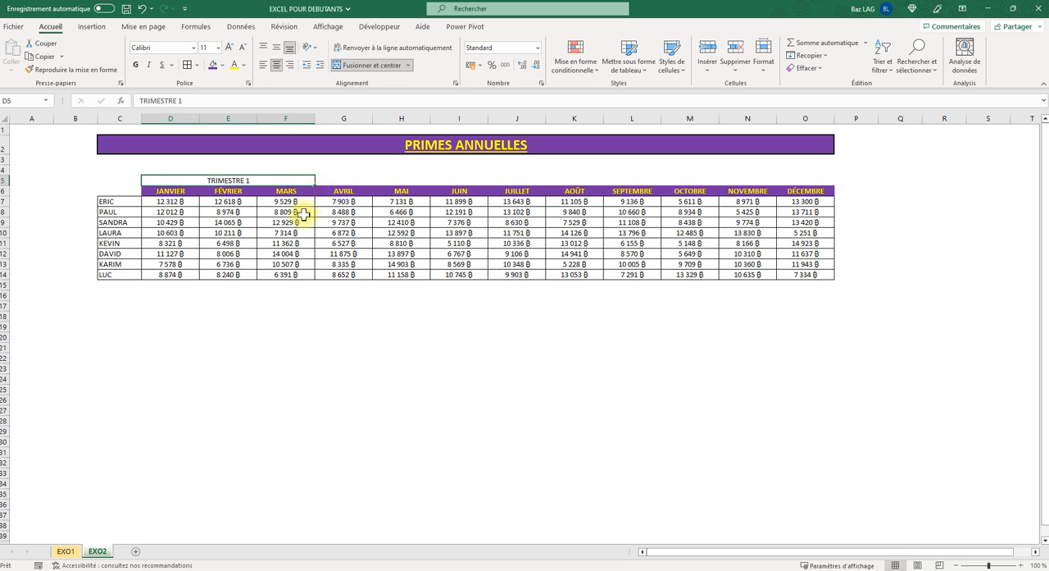
{"action": "left_click", "coordinate": [257, 286]}
{"action": "left_click", "coordinate": [255, 178]}
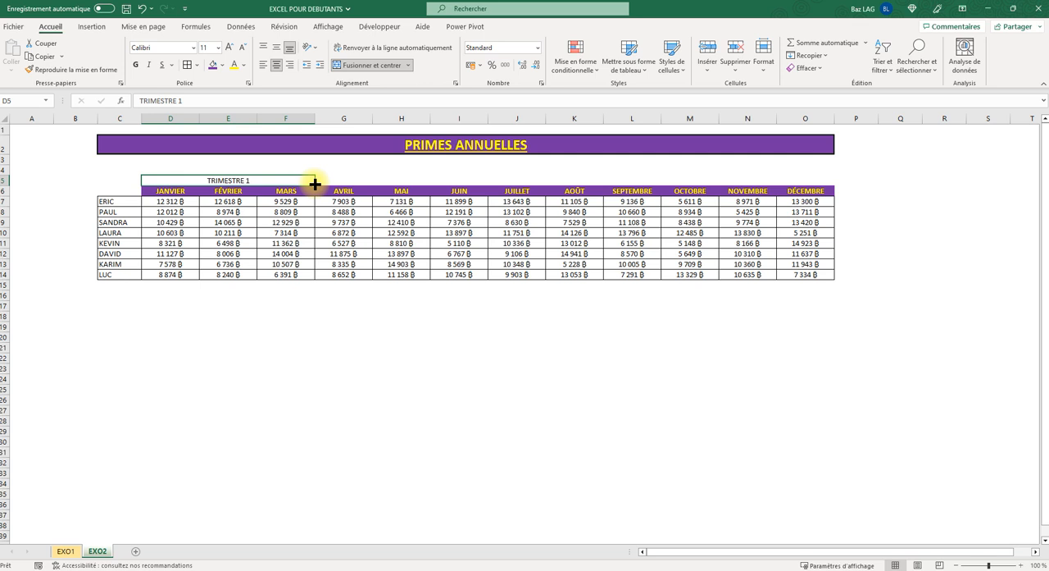
{"action": "left_click_drag", "start_coordinate": [315, 185], "coordinate": [772, 184]}
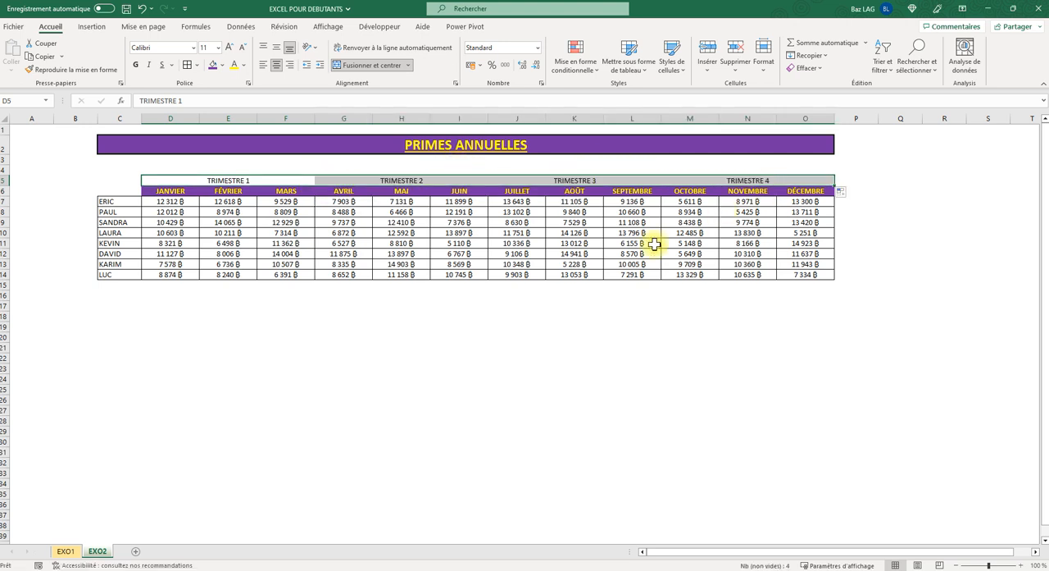
{"action": "left_click", "coordinate": [189, 72]}
{"action": "left_click", "coordinate": [234, 336]}
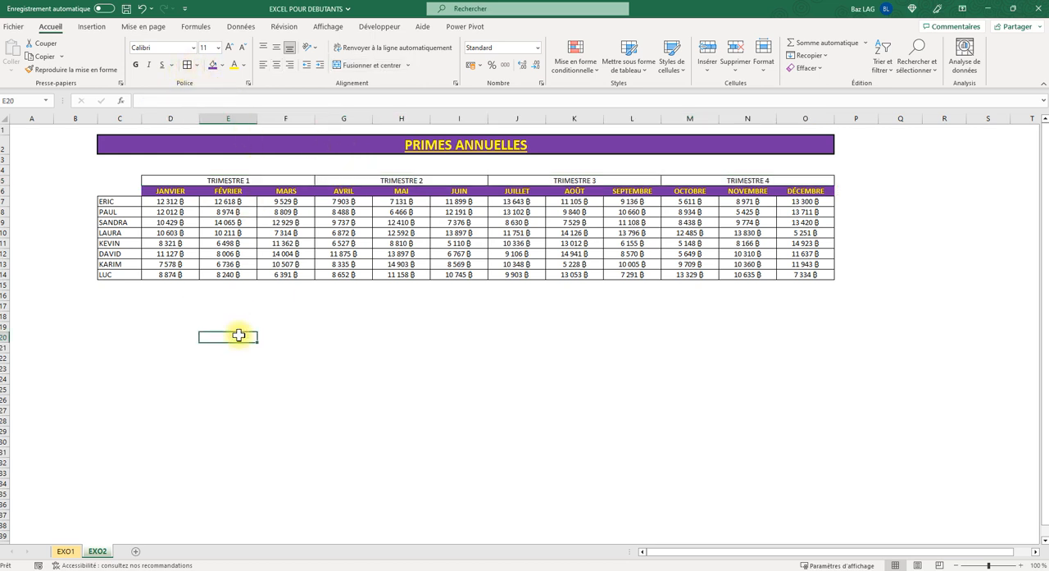
- Format the TRIMESTRE 1 to TRIMESTRE 4 headers in row 5 with a grey fill, bold text and font size 12
{"action": "left_click_drag", "start_coordinate": [246, 170], "coordinate": [740, 168]}
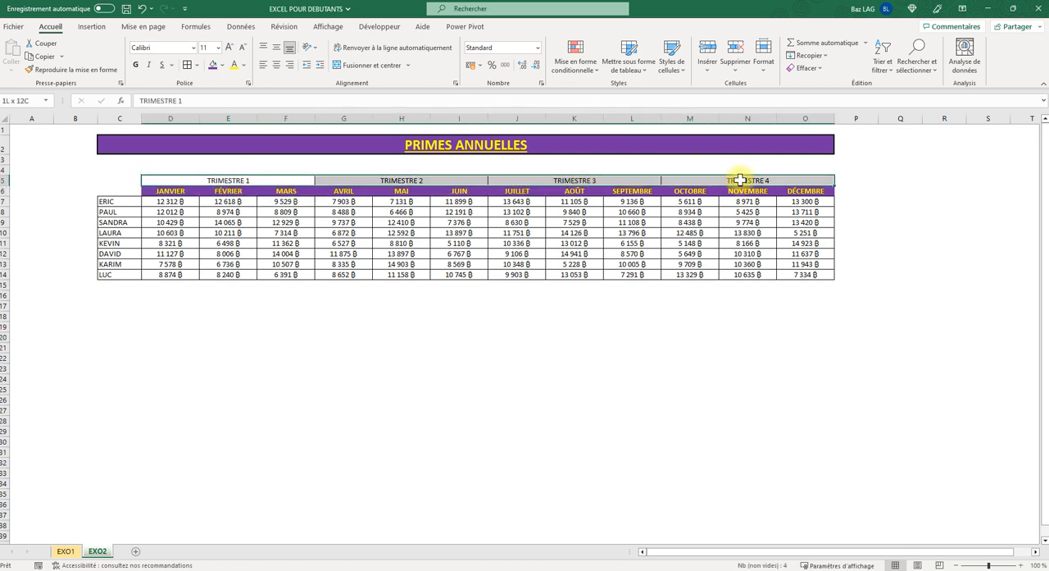
{"action": "left_click", "coordinate": [221, 66]}
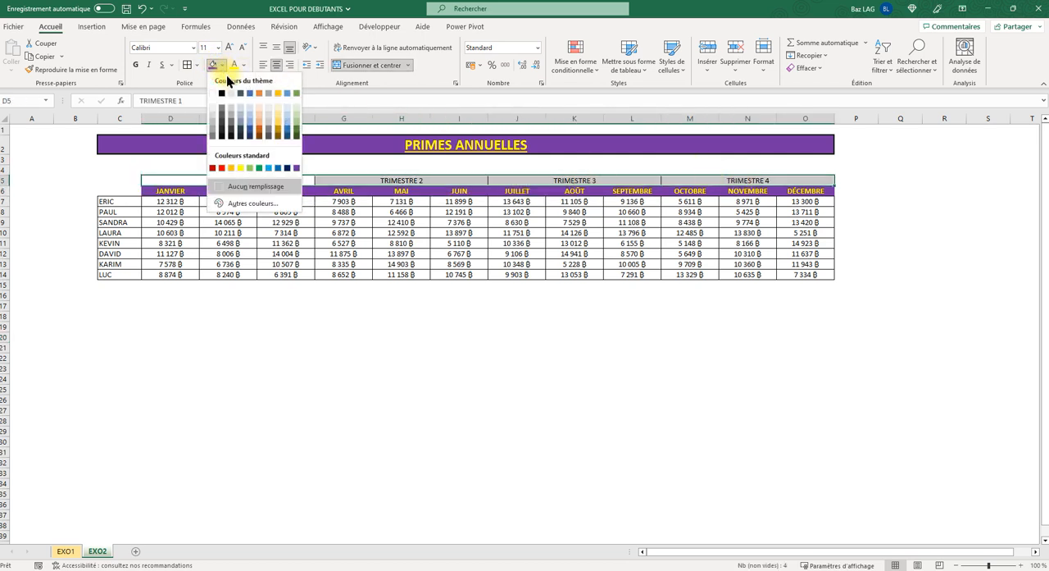
{"action": "left_click", "coordinate": [269, 122]}
{"action": "left_click", "coordinate": [136, 66]}
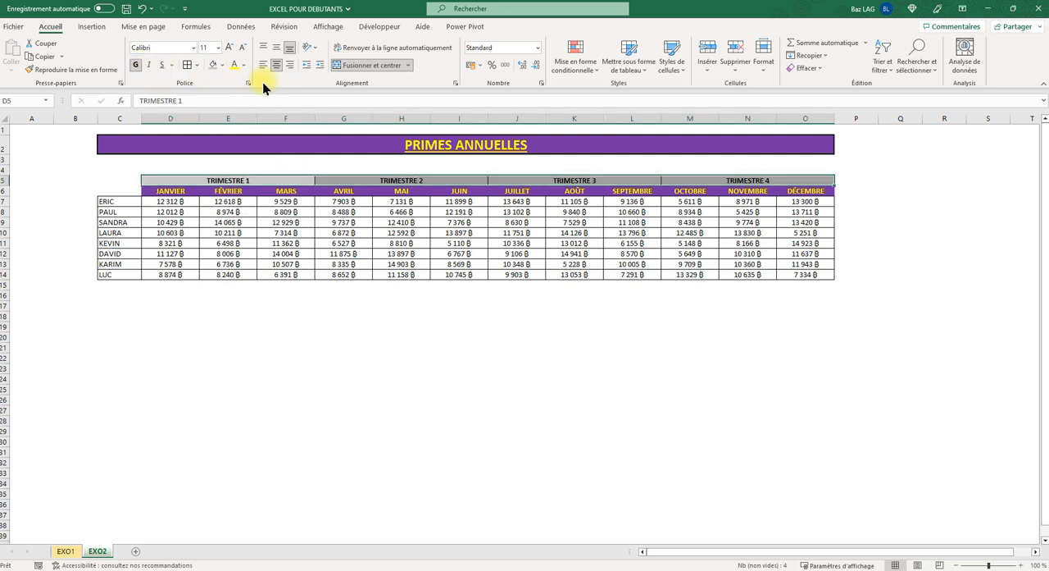
{"action": "left_click", "coordinate": [229, 47]}
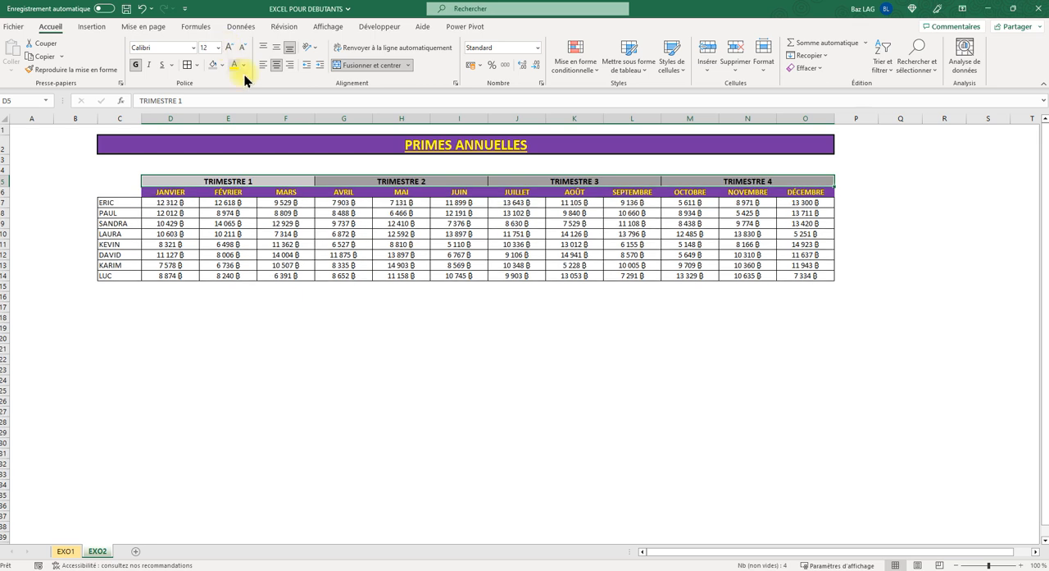
{"action": "left_click", "coordinate": [279, 297]}
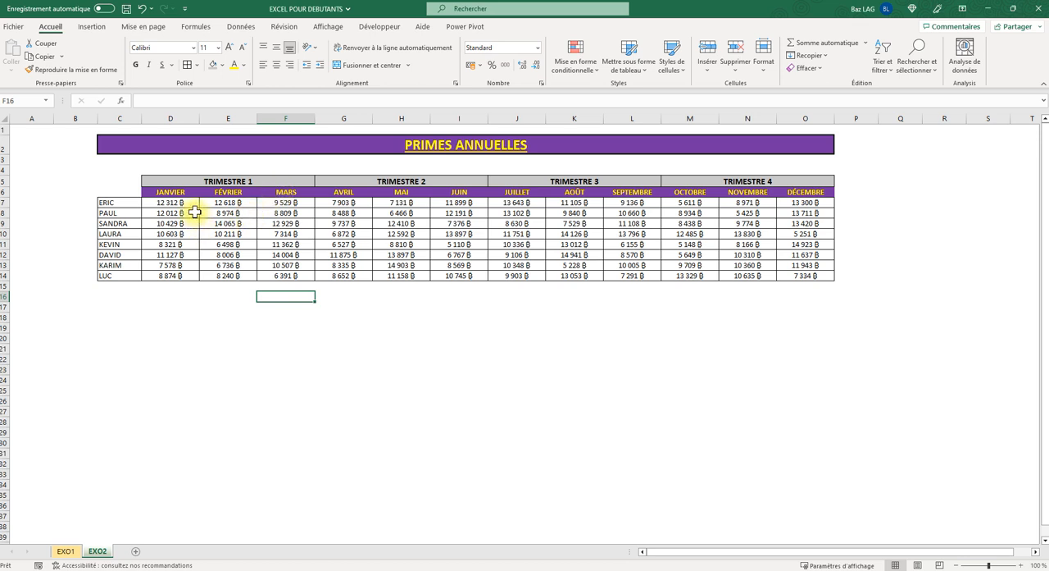
- Fill the first-name cells C7:C14 with white darker 15 % and make their text bold
{"action": "left_click_drag", "start_coordinate": [117, 202], "coordinate": [122, 275]}
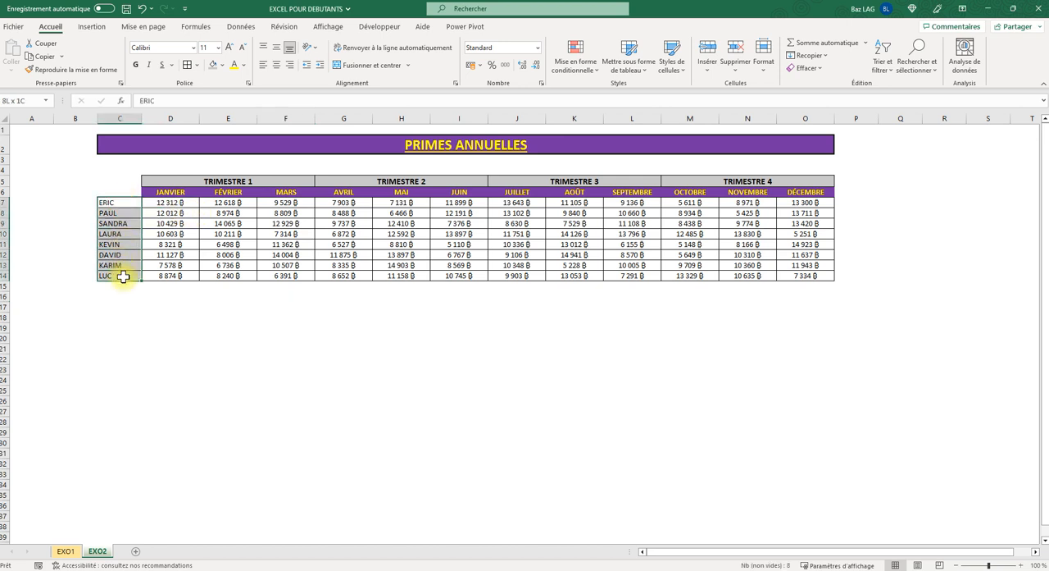
{"action": "left_click", "coordinate": [222, 66]}
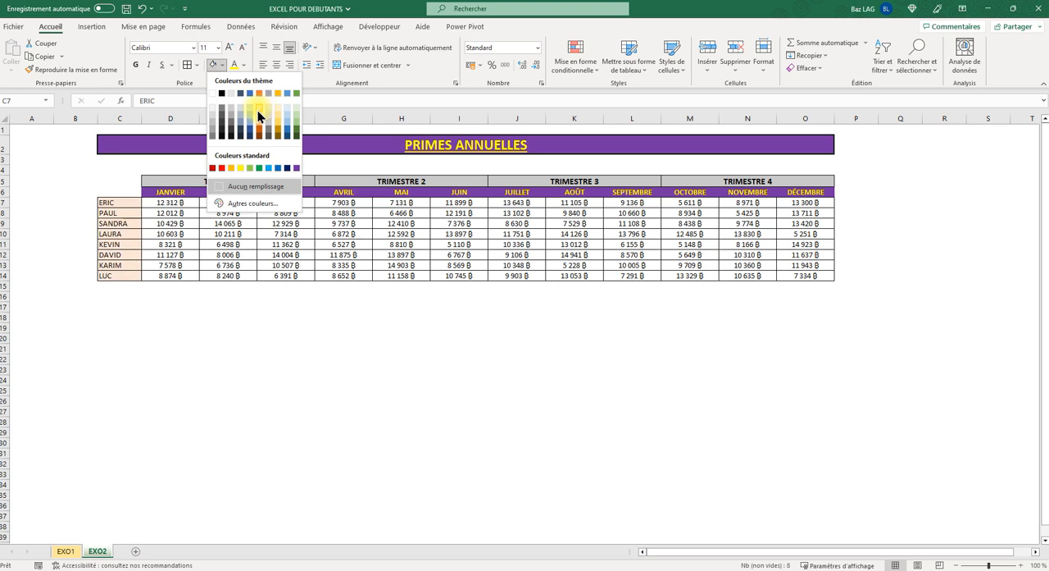
{"action": "left_click", "coordinate": [216, 119]}
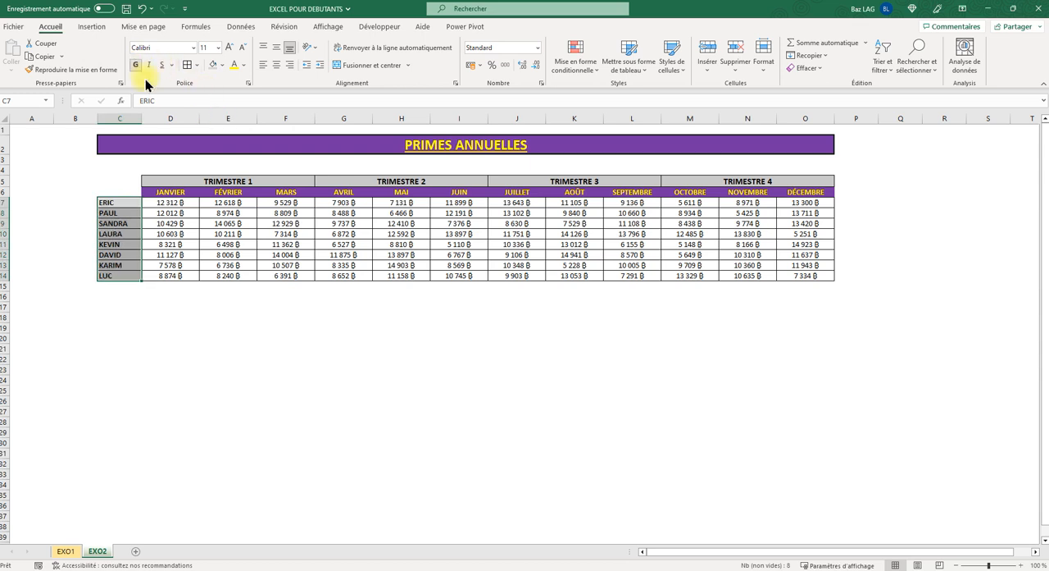
{"action": "left_click", "coordinate": [191, 335]}
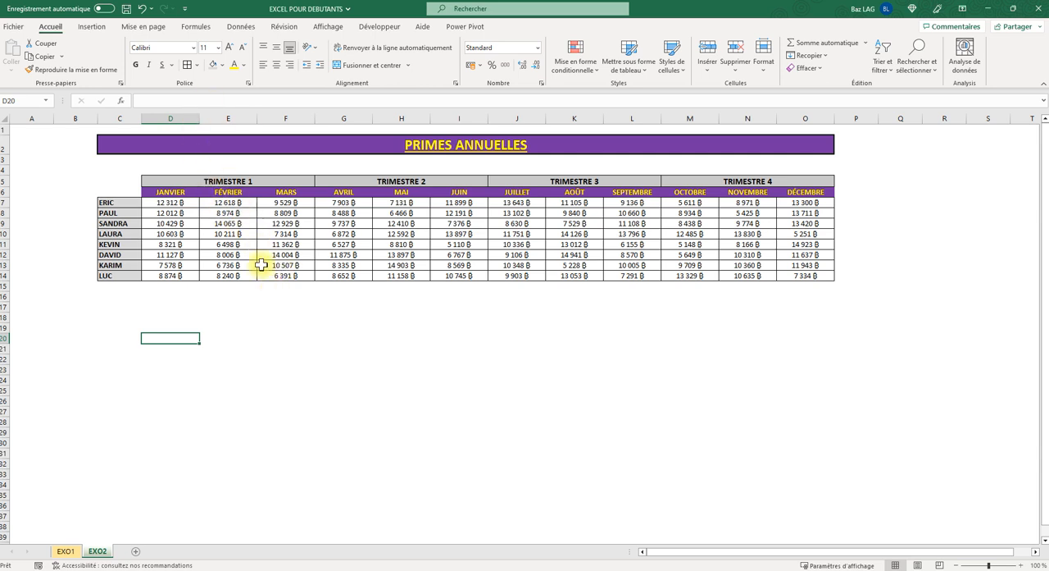
- Apply thick outside borders around the TRIMESTRE 1 block D5:F14
{"action": "left_click", "coordinate": [198, 67]}
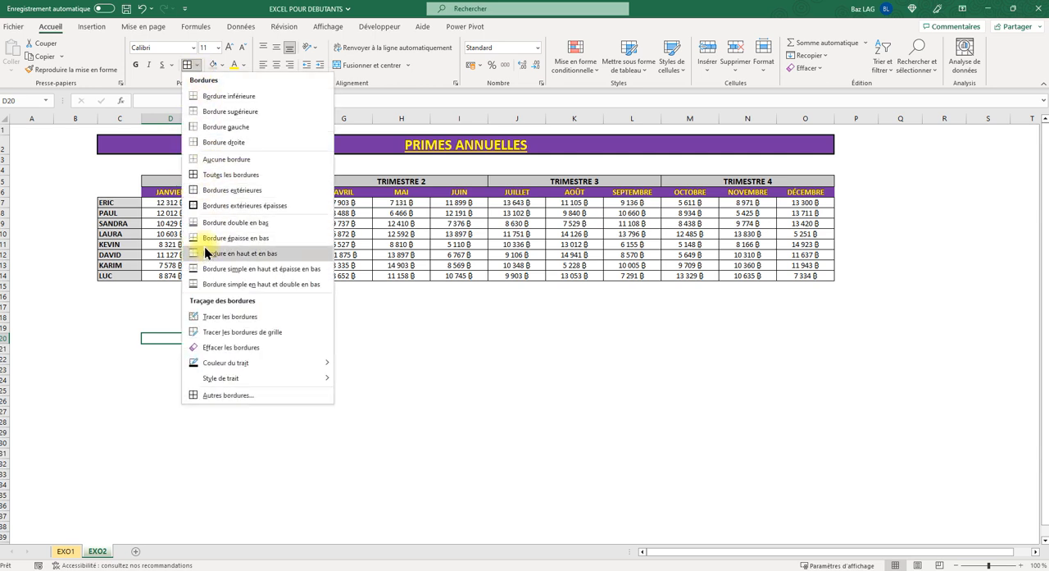
{"action": "left_click", "coordinate": [141, 344]}
{"action": "left_click_drag", "start_coordinate": [182, 171], "coordinate": [226, 273]}
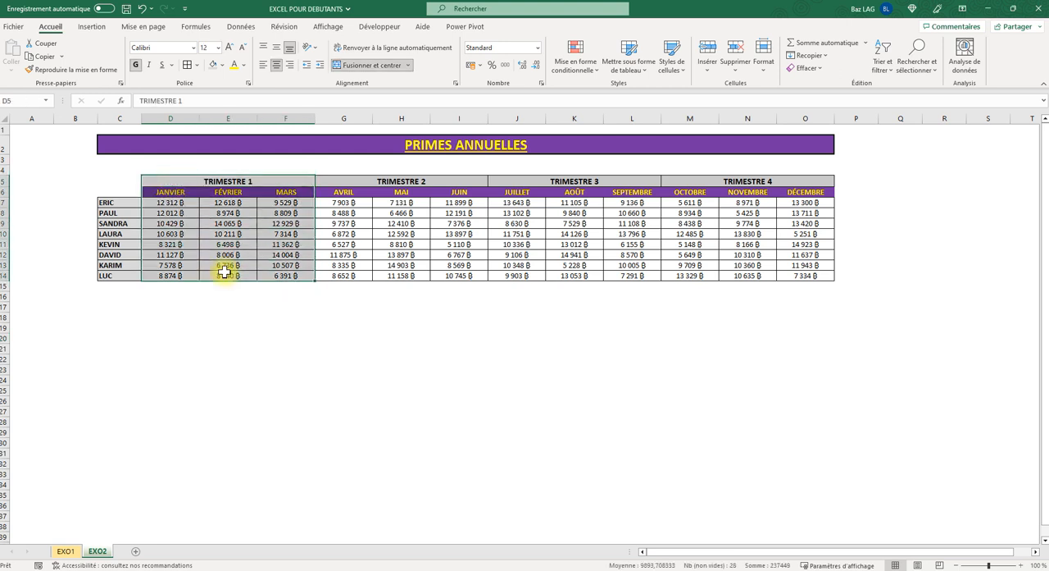
{"action": "left_click", "coordinate": [197, 64]}
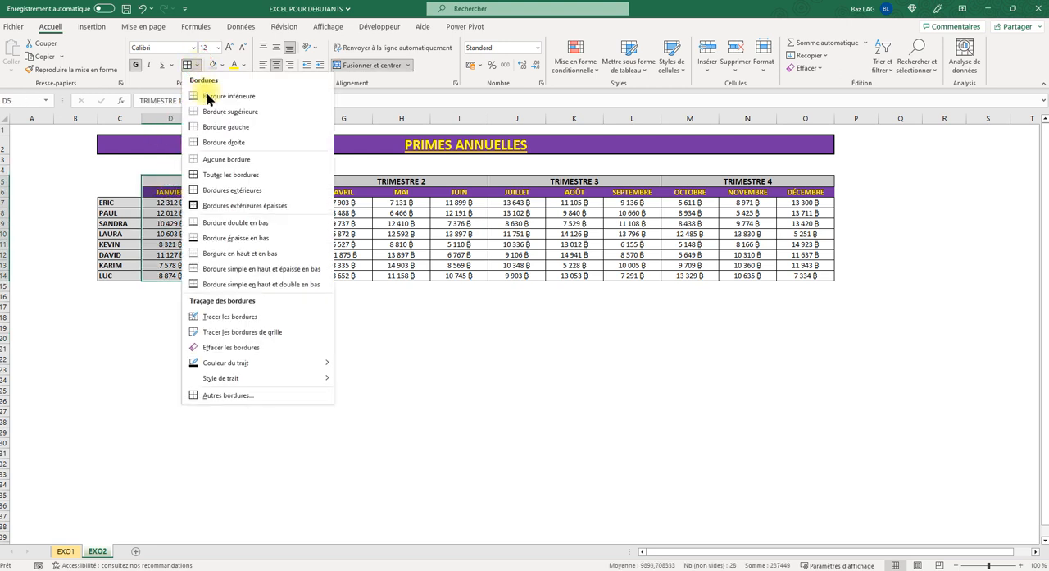
{"action": "left_click", "coordinate": [206, 208]}
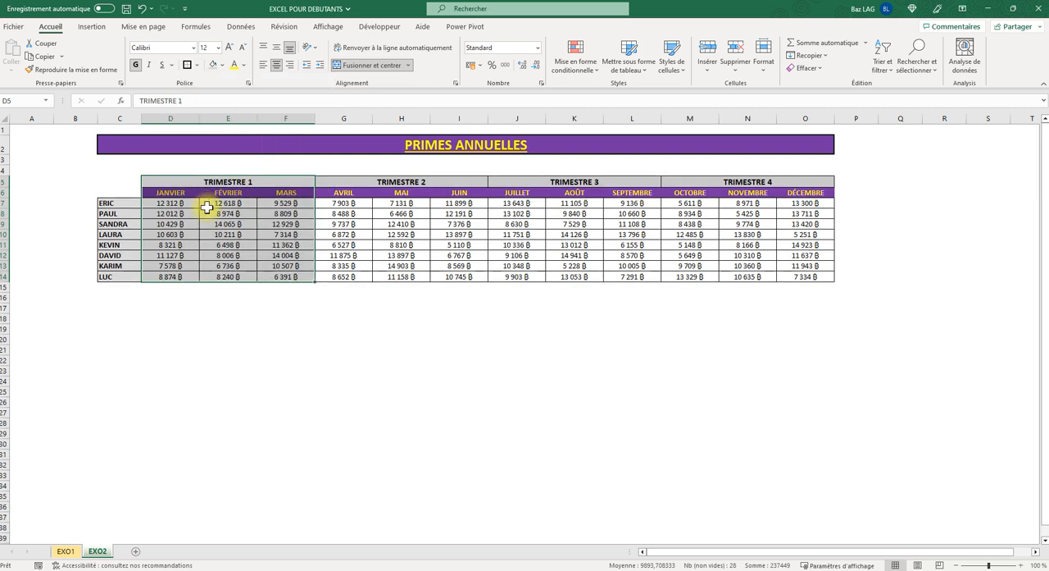
{"action": "left_click", "coordinate": [194, 326]}
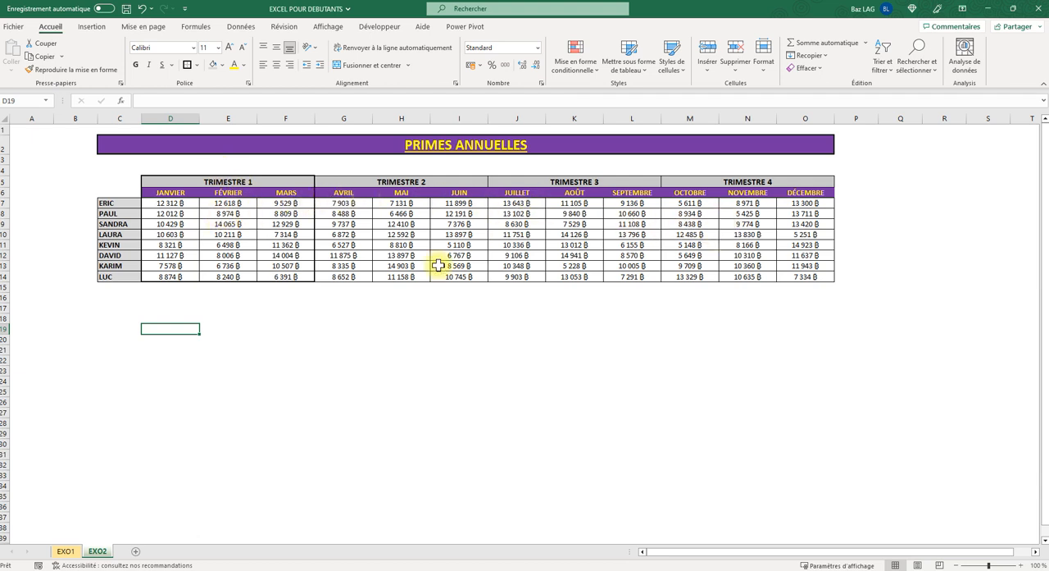
- Copy the formatting of the TRIMESTRE 1 block D5:F14 onto the other three quarters in G5:O14 with Format Painter
{"action": "left_click_drag", "start_coordinate": [151, 179], "coordinate": [268, 274]}
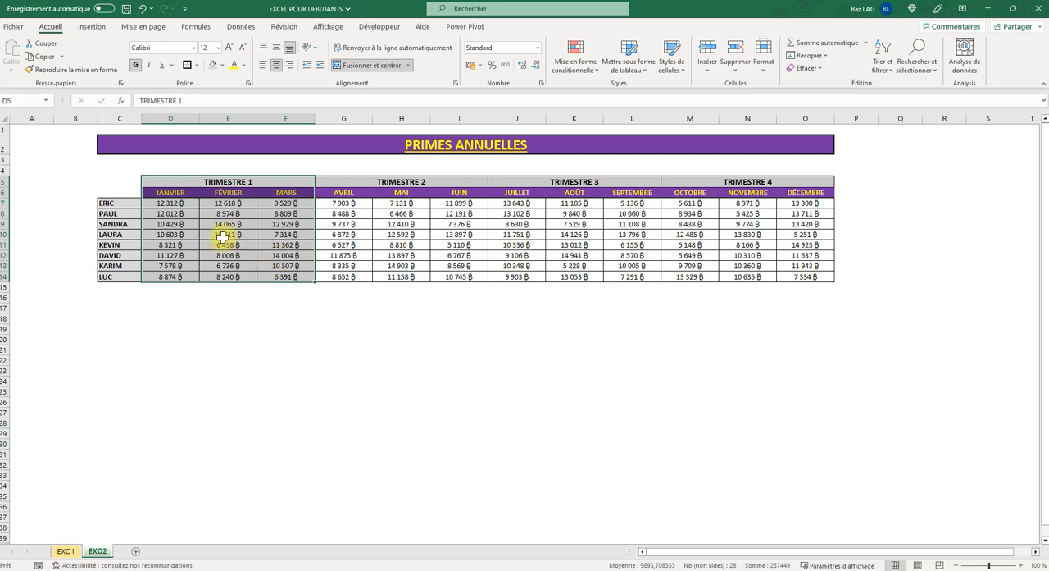
{"action": "left_click", "coordinate": [48, 71]}
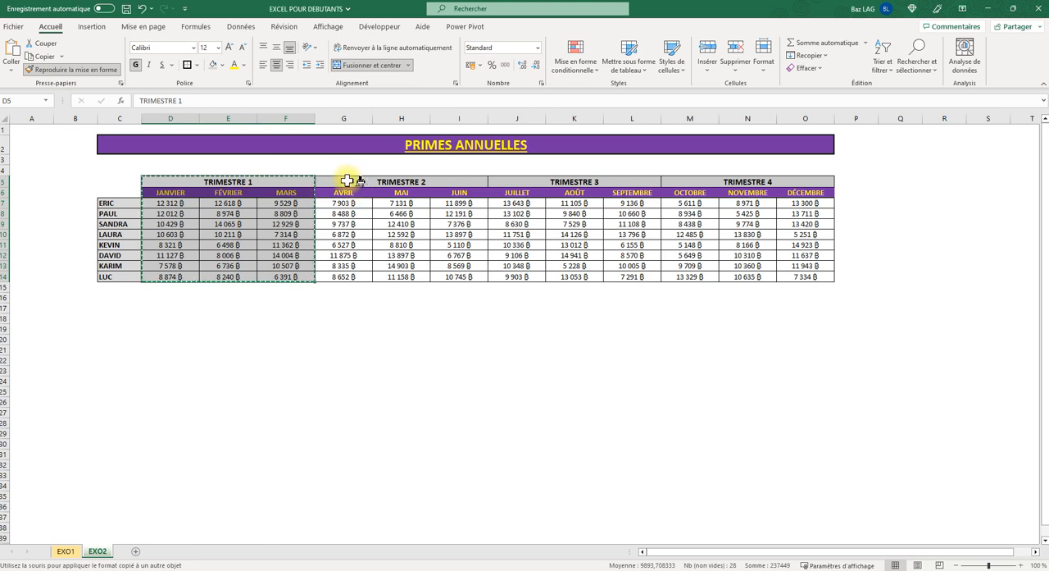
{"action": "mouse_move", "coordinate": [351, 178]}
{"action": "left_mouse_down"}
{"action": "mouse_move", "coordinate": [428, 266]}
{"action": "mouse_move", "coordinate": [585, 281]}
{"action": "mouse_move", "coordinate": [807, 277]}
{"action": "left_mouse_up"}
{"action": "left_click", "coordinate": [454, 351]}
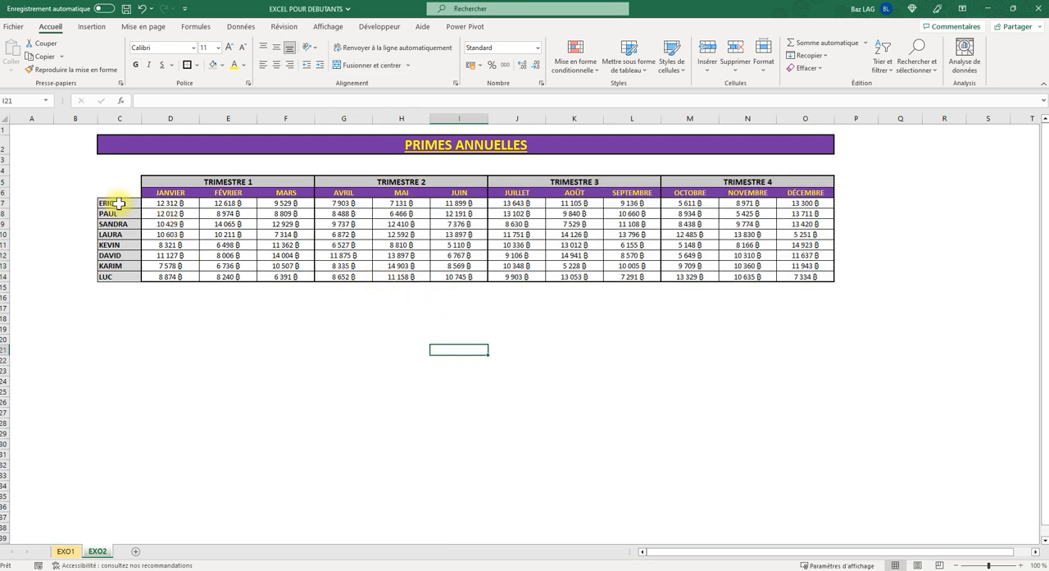
- Apply thick outside borders around the first-name cells C7:C14
{"action": "left_click_drag", "start_coordinate": [119, 203], "coordinate": [127, 280]}
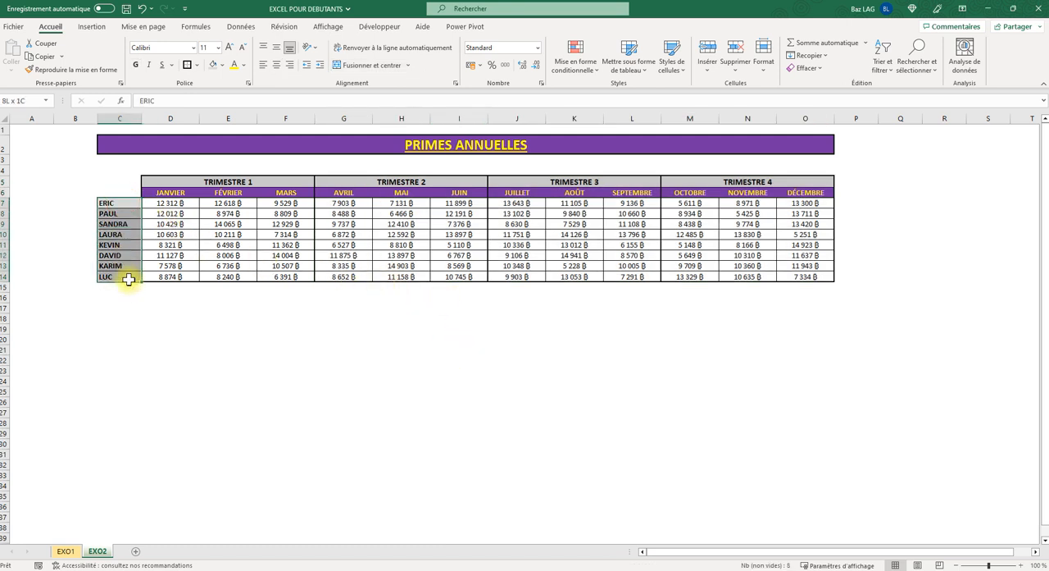
{"action": "left_click", "coordinate": [187, 65]}
{"action": "left_click", "coordinate": [210, 348]}
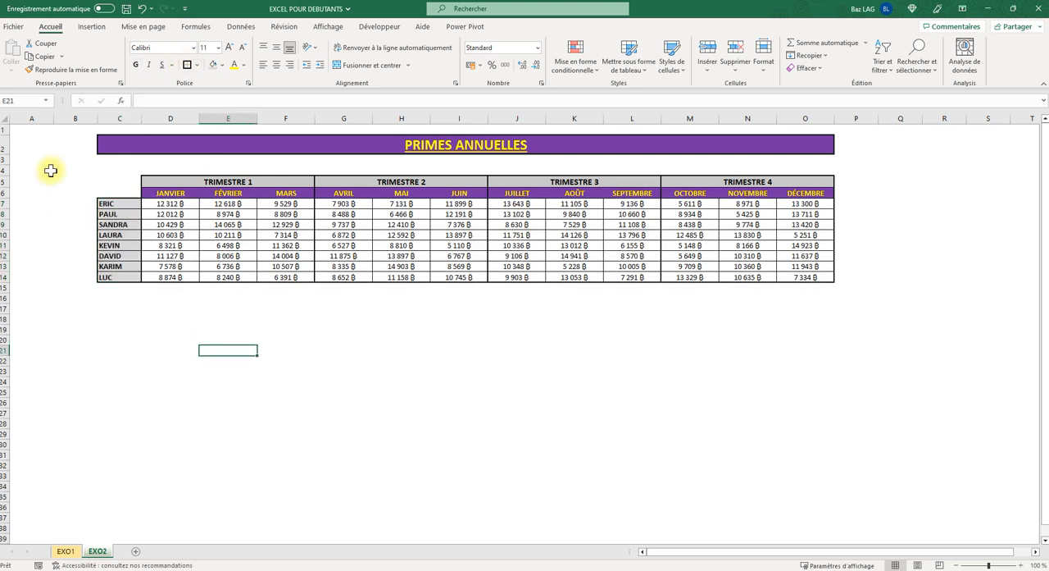
- Make row 2 slightly taller and enlarge the PRIMES ANNUELLES title to font size 48
{"action": "left_click", "coordinate": [13, 150]}
{"action": "left_click_drag", "start_coordinate": [7, 155], "coordinate": [7, 158]}
{"action": "left_click", "coordinate": [461, 147]}
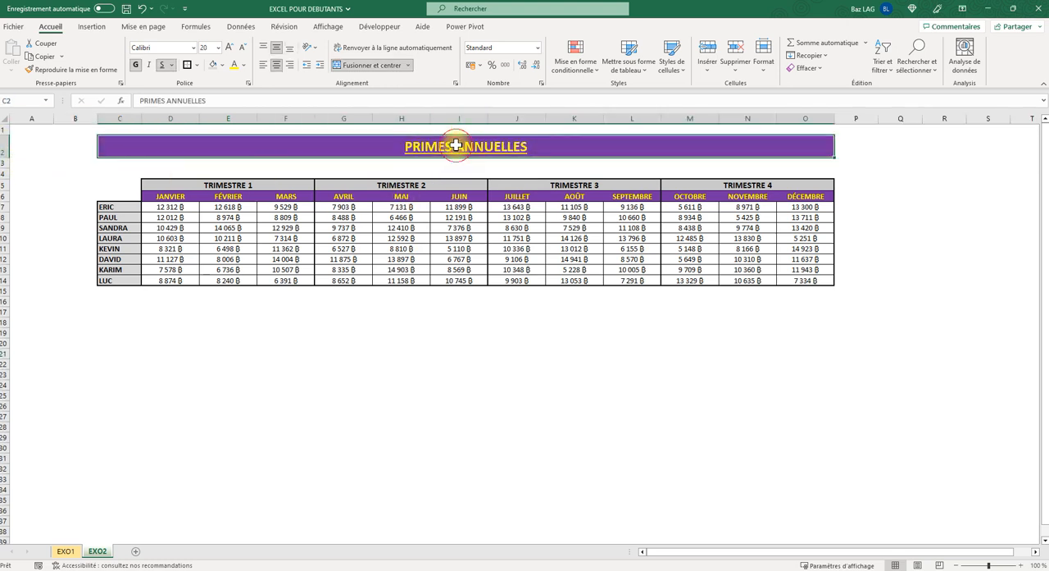
{"action": "left_click", "coordinate": [231, 48]}
{"action": "left_click", "coordinate": [231, 47]}
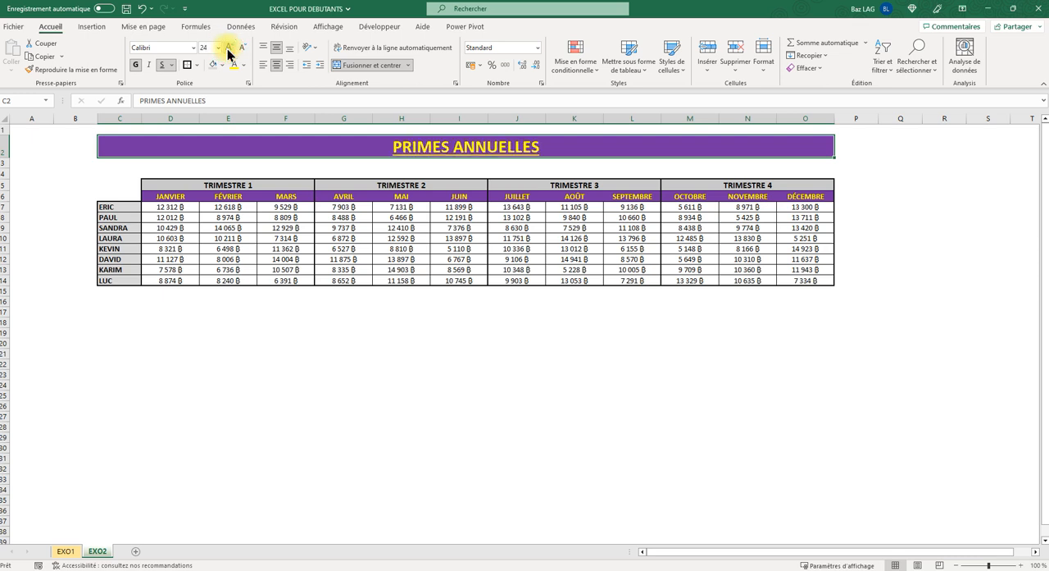
{"action": "left_click", "coordinate": [230, 47]}
{"action": "left_click", "coordinate": [231, 47]}
{"action": "left_click", "coordinate": [230, 47]}
{"action": "left_click", "coordinate": [230, 48]}
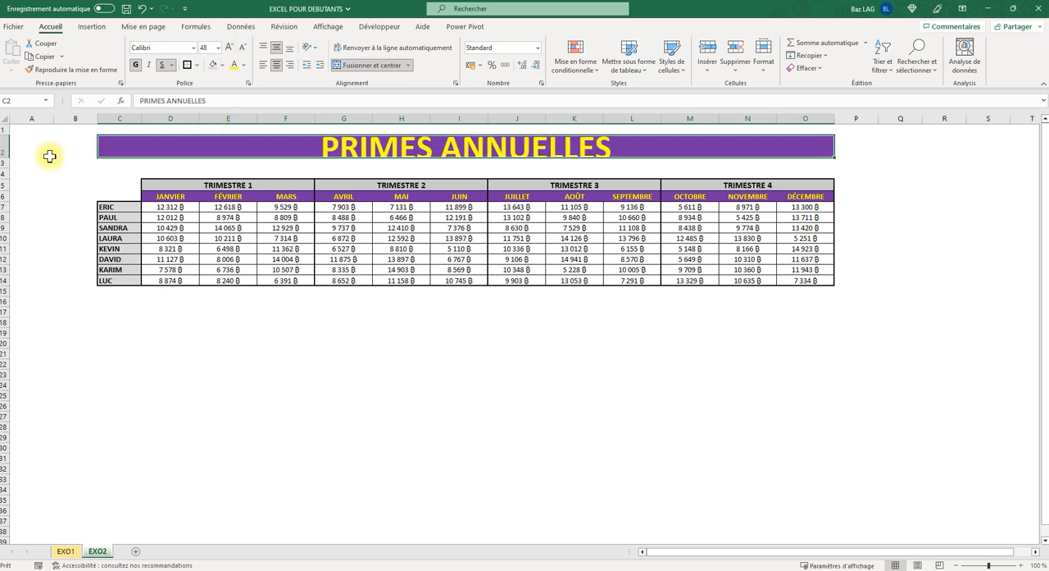
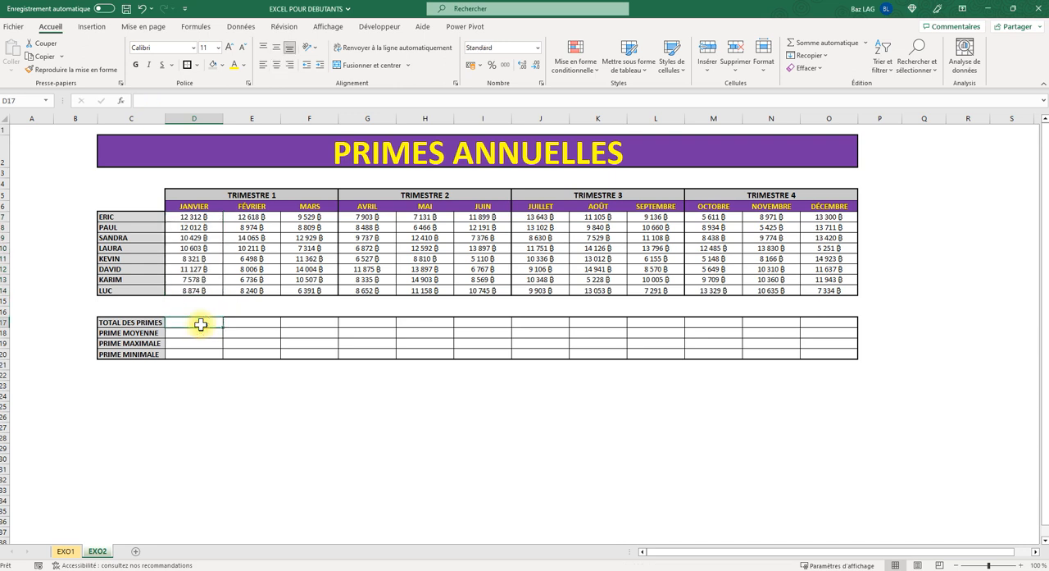
{"action": "type", "text": "="}
{"action": "key", "text": "Caps_Lock"}
{"action": "key", "text": "BackSpace"}
{"action": "type", "text": "="}
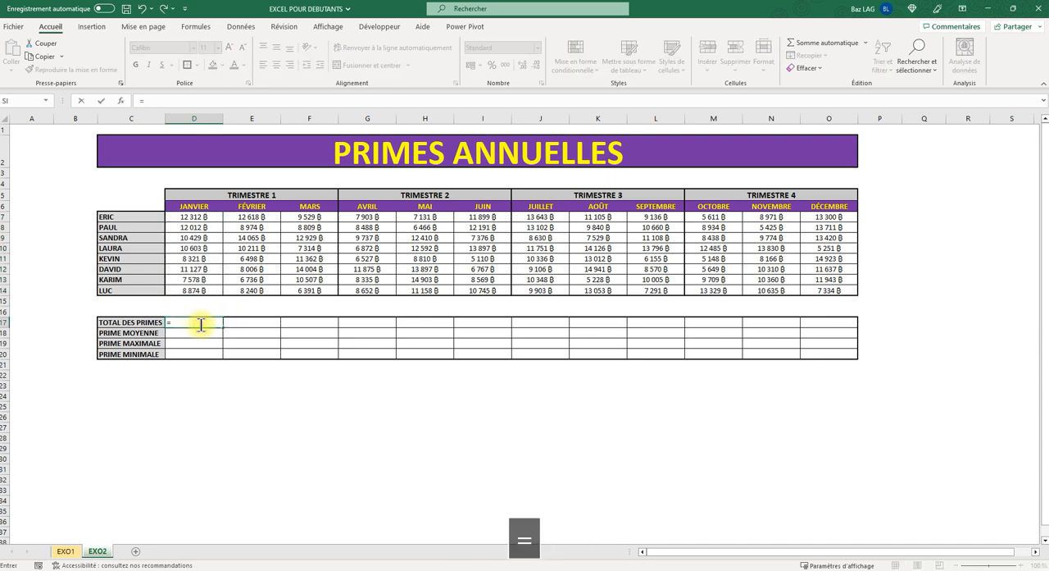
{"action": "left_click", "coordinate": [201, 217]}
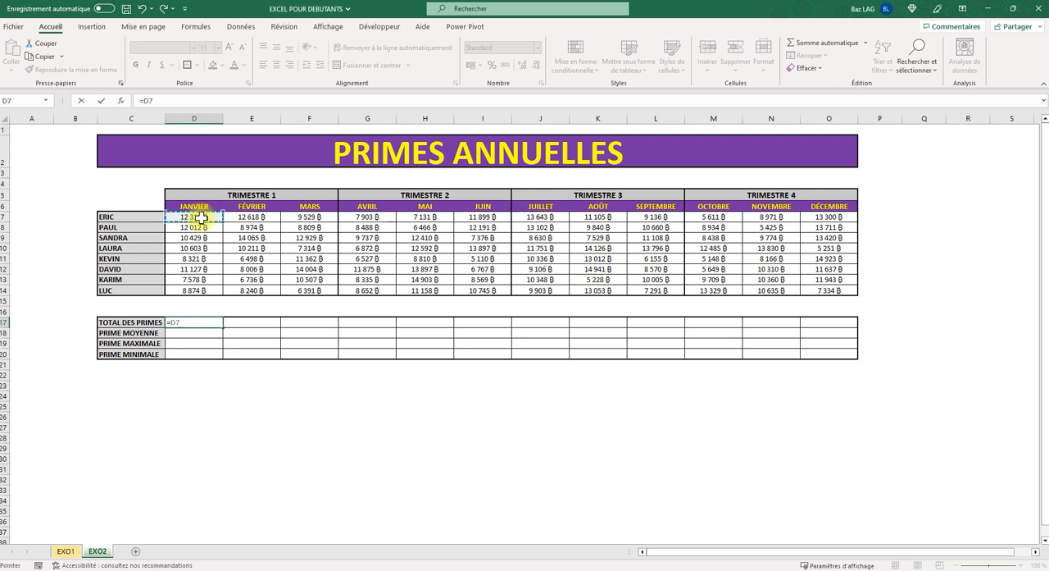
{"action": "type", "text": "+"}
{"action": "left_click", "coordinate": [198, 226]}
{"action": "type", "text": "+"}
{"action": "left_click", "coordinate": [205, 237]}
{"action": "type", "text": "+"}
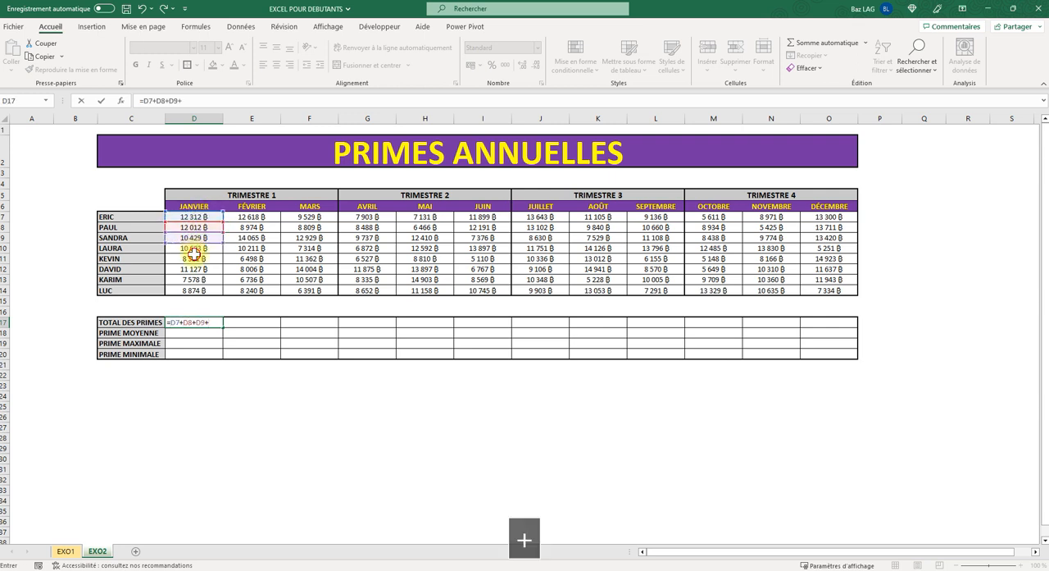
{"action": "left_click", "coordinate": [197, 259]}
{"action": "key", "text": "BackSpace"}
{"action": "key", "text": "BackSpace"}
{"action": "key", "text": "BackSpace"}
{"action": "key", "text": "BackSpace"}
{"action": "key", "text": "BackSpace"}
{"action": "key", "text": "BackSpace"}
{"action": "key", "text": "BackSpace"}
{"action": "key", "text": "BackSpace"}
{"action": "key", "text": "BackSpace"}
{"action": "key", "text": "BackSpace"}
{"action": "key", "text": "BackSpace"}
{"action": "key", "text": "BackSpace"}
{"action": "key", "text": "BackSpace"}
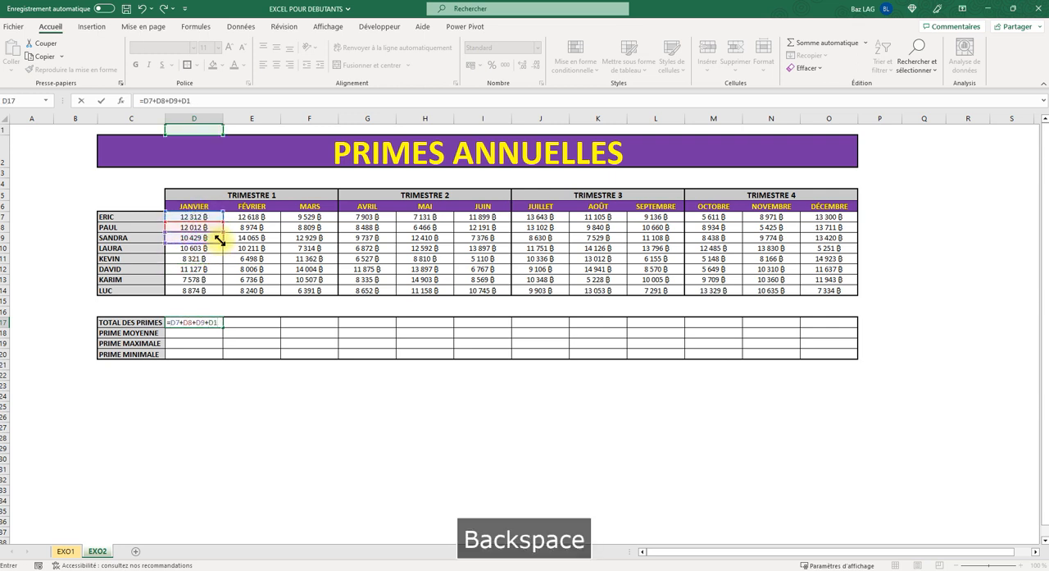
{"action": "left_click", "coordinate": [211, 410]}
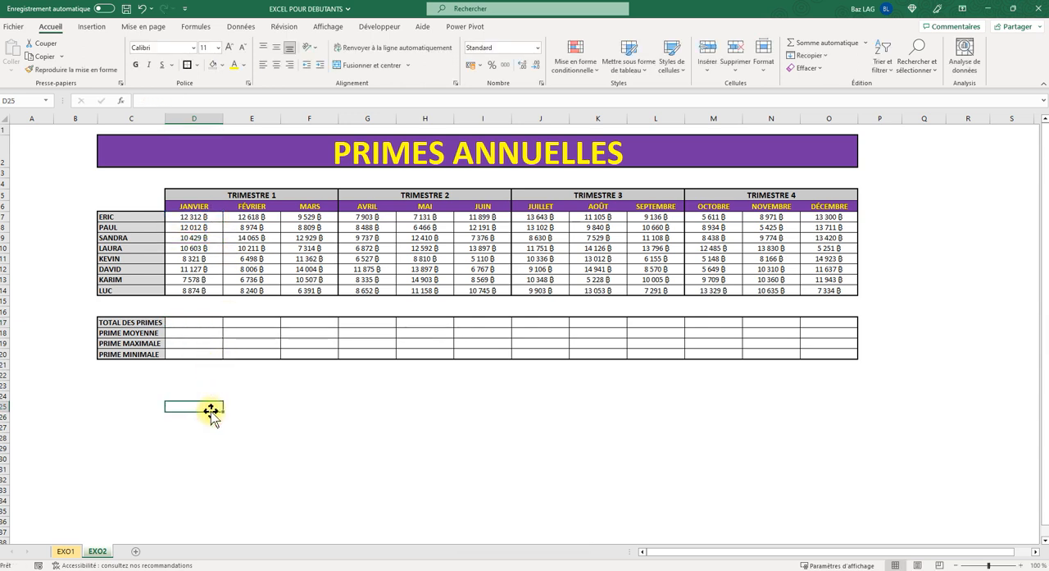
- Browse the full function list and the available categories in the Insert Function dialog for cell D17, leaving without inserting one
{"action": "left_click", "coordinate": [197, 323]}
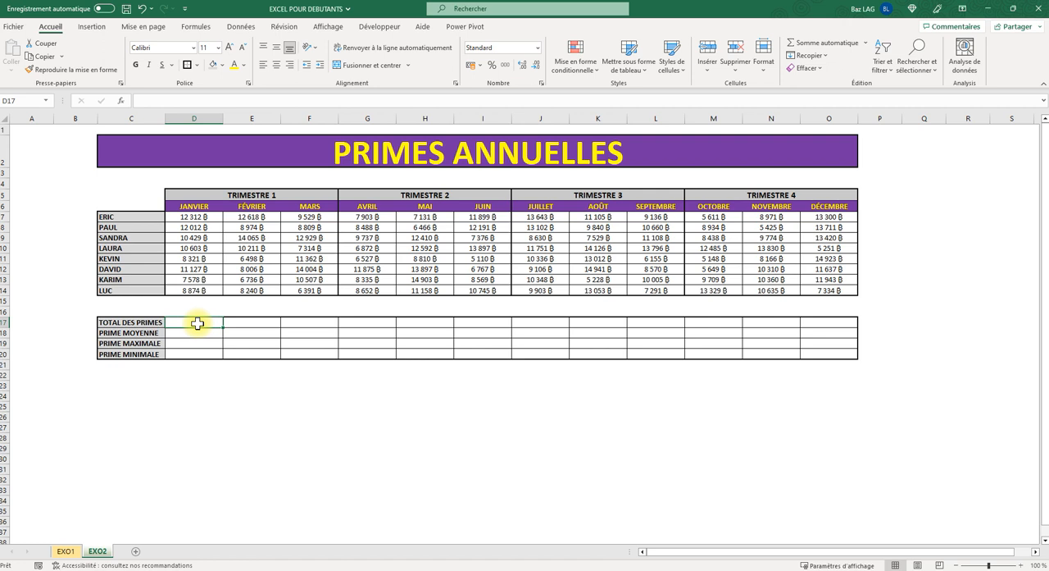
{"action": "left_click", "coordinate": [120, 101]}
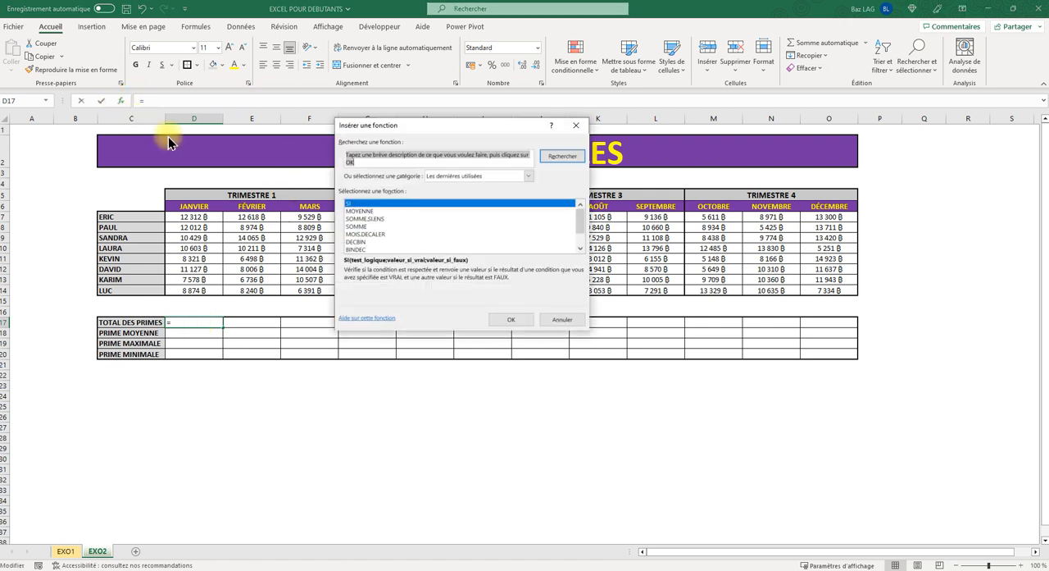
{"action": "left_click", "coordinate": [525, 175]}
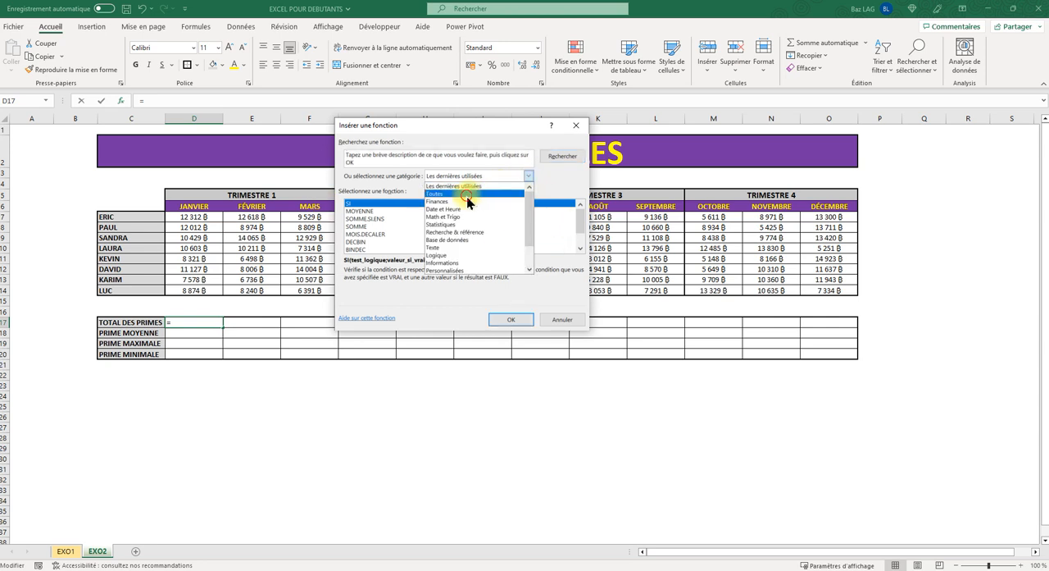
{"action": "left_click", "coordinate": [517, 192]}
{"action": "left_click_drag", "start_coordinate": [584, 212], "coordinate": [577, 238]}
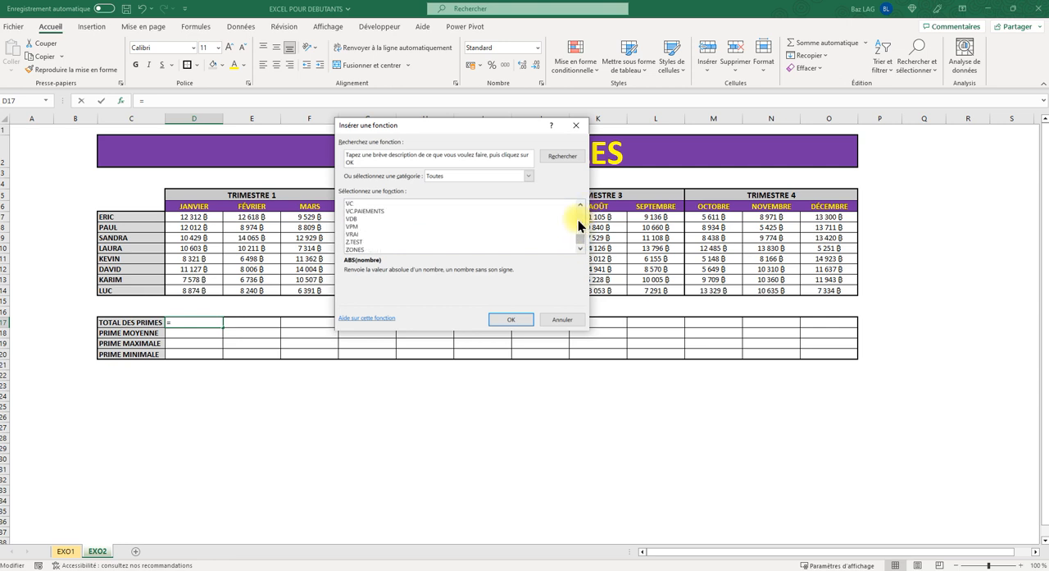
{"action": "left_click", "coordinate": [529, 176]}
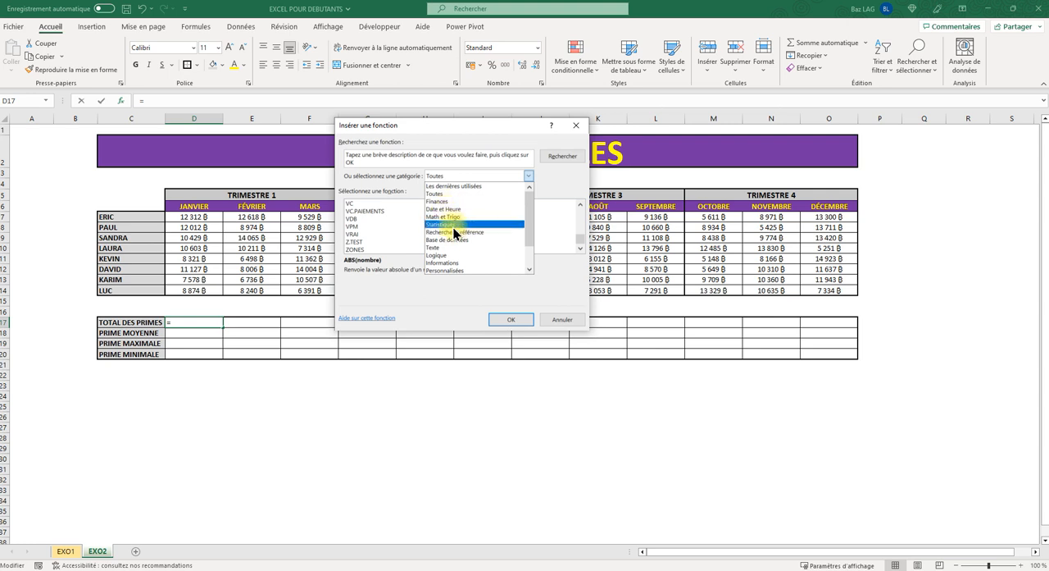
{"action": "left_click_drag", "start_coordinate": [528, 205], "coordinate": [528, 240]}
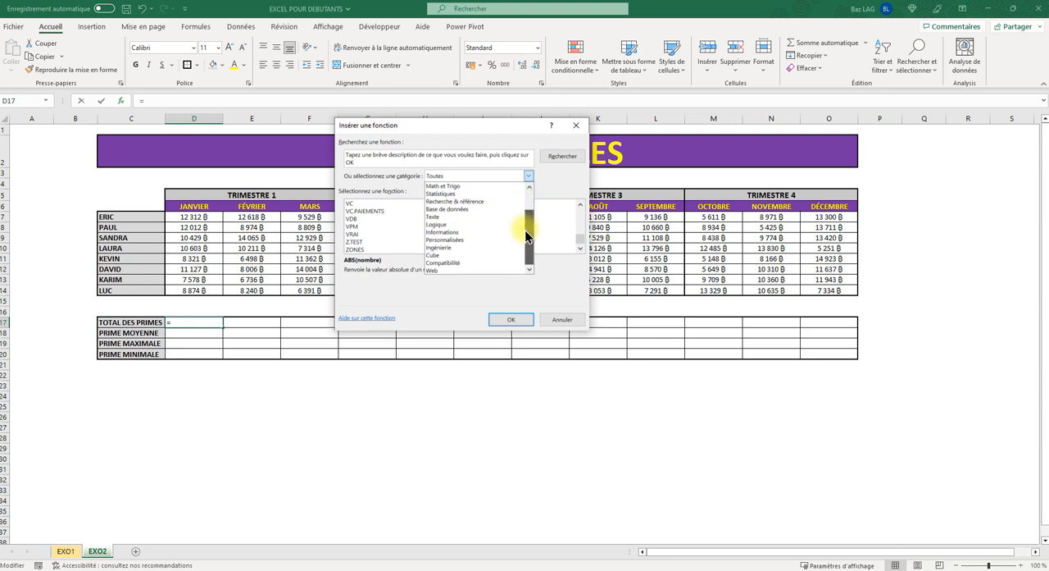
{"action": "left_click", "coordinate": [578, 129]}
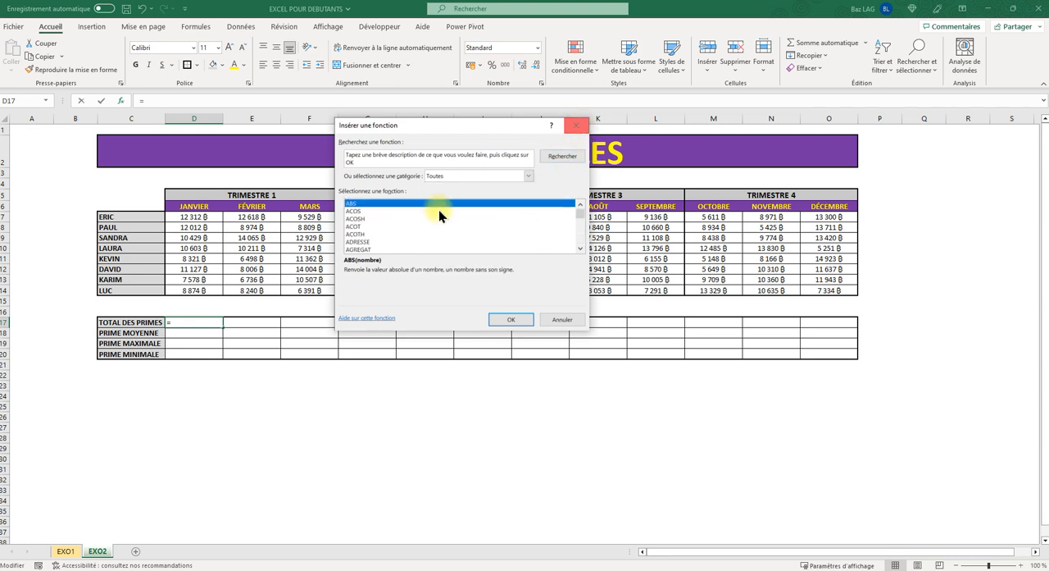
{"action": "left_click", "coordinate": [577, 127]}
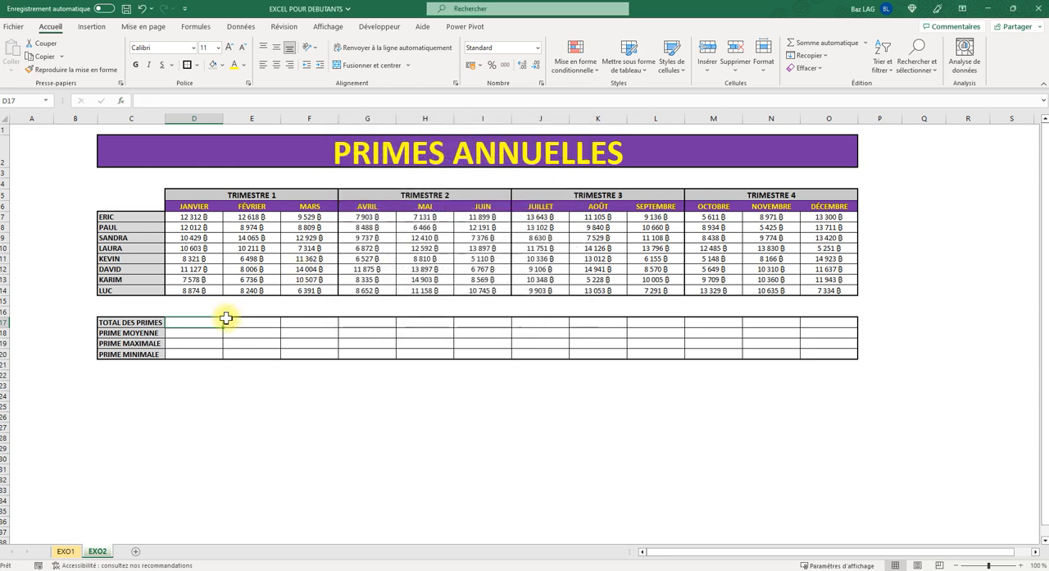
{"action": "left_click", "coordinate": [259, 415]}
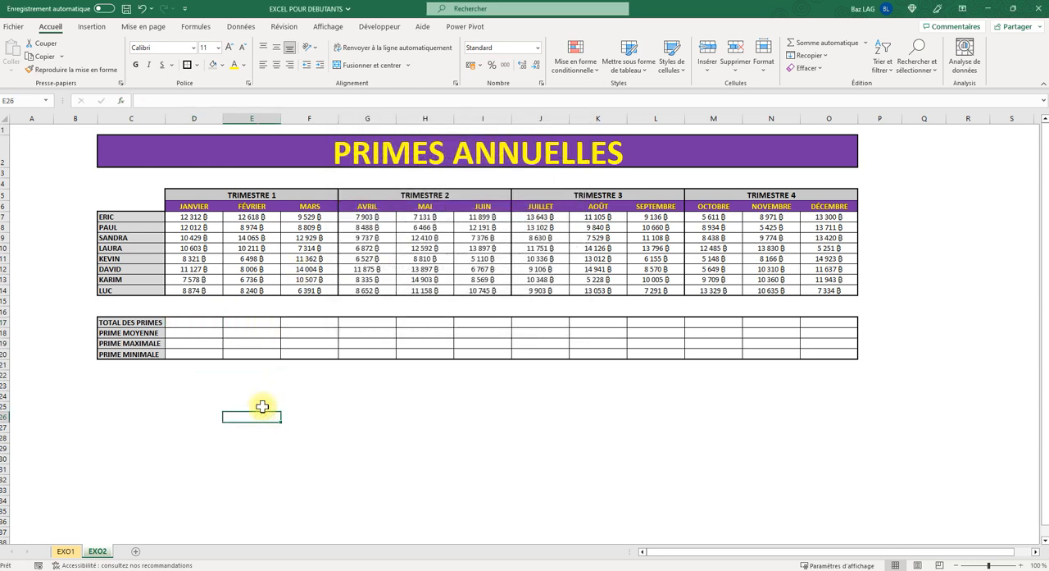
- Total the January bonuses in cell D17 with the formula =SOMME(D7:D14)
{"action": "left_click", "coordinate": [200, 322]}
{"action": "type", "text": "="}
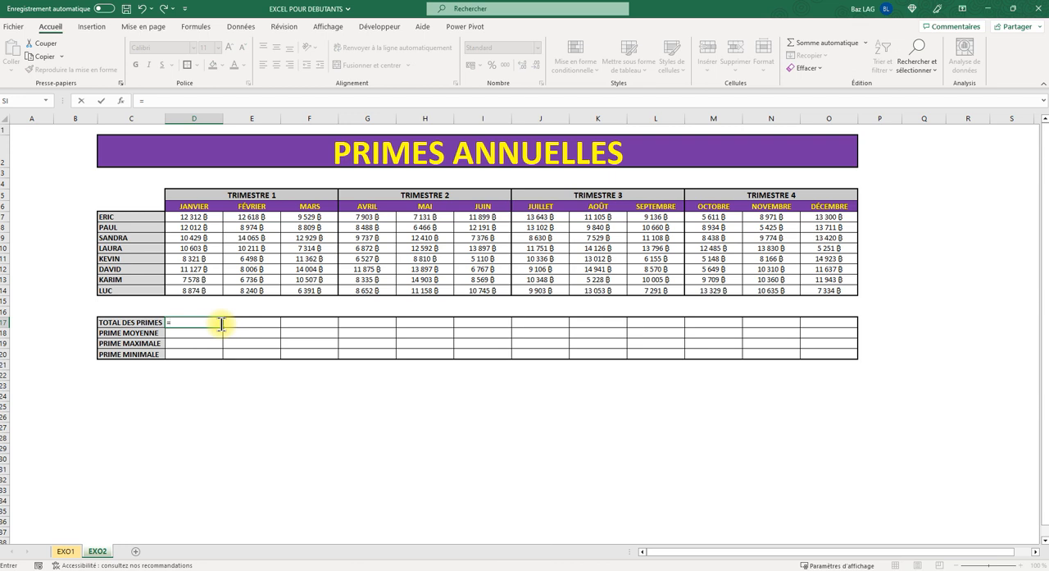
{"action": "type", "text": "somme"}
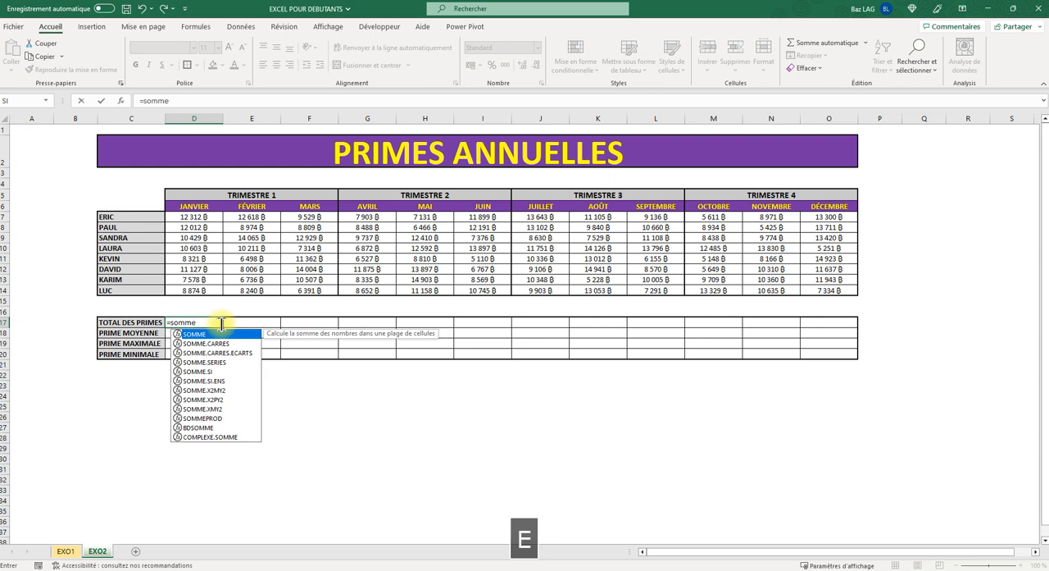
{"action": "type", "text": "("}
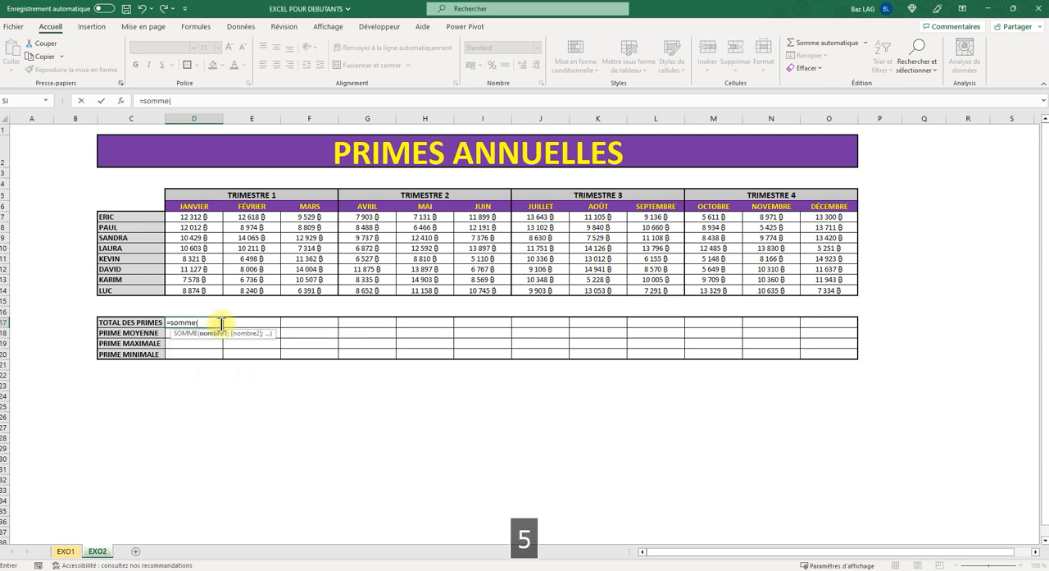
{"action": "left_click", "coordinate": [208, 216]}
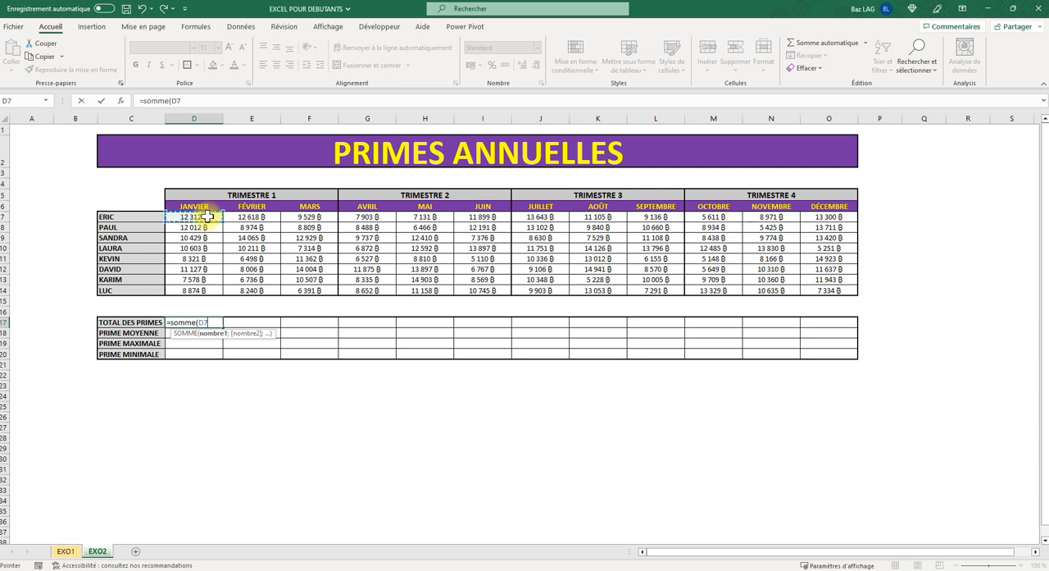
{"action": "left_click_drag", "start_coordinate": [208, 215], "coordinate": [193, 297]}
{"action": "type", "text": ")"}
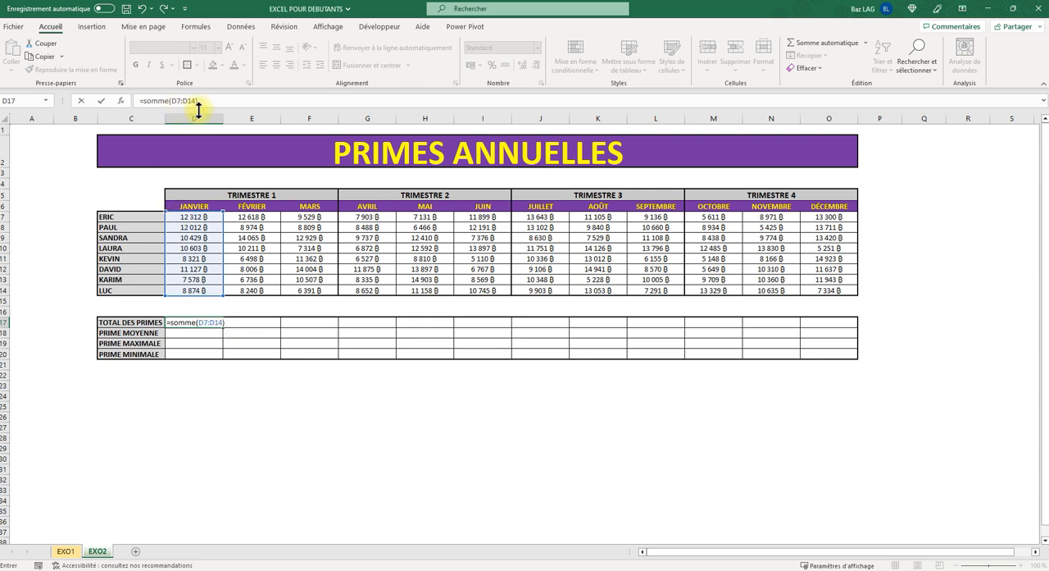
{"action": "key", "text": "Return"}
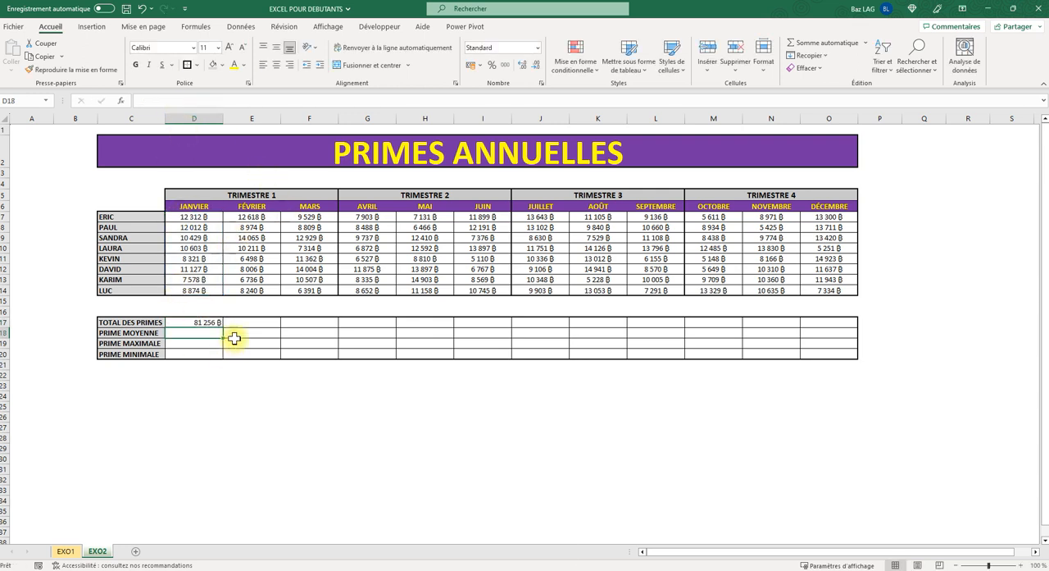
- Format the January total in D17 as bold, centred both ways, with a pale gold fill and font size 11
{"action": "left_click", "coordinate": [201, 322]}
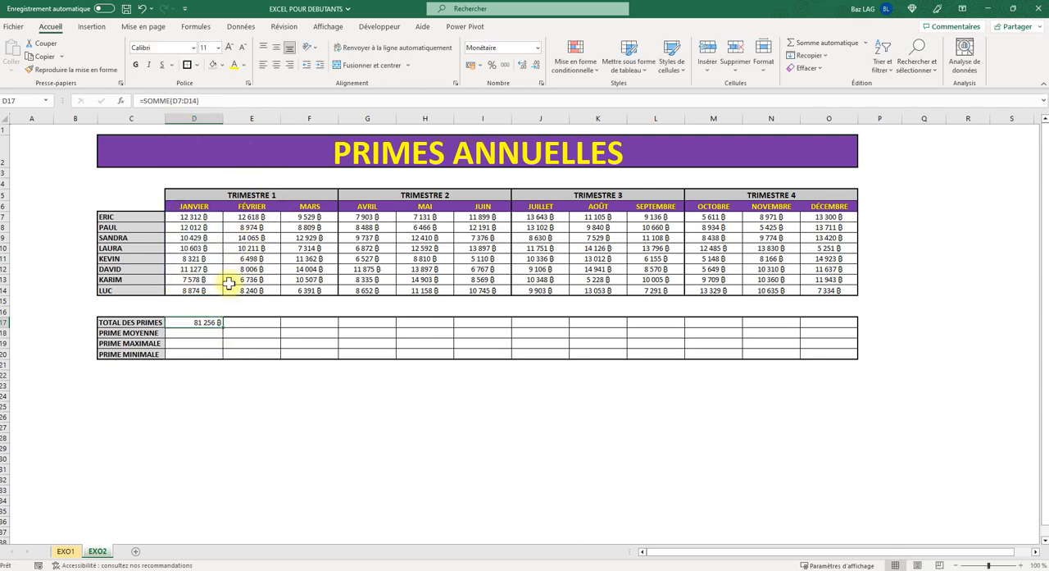
{"action": "left_click", "coordinate": [135, 66]}
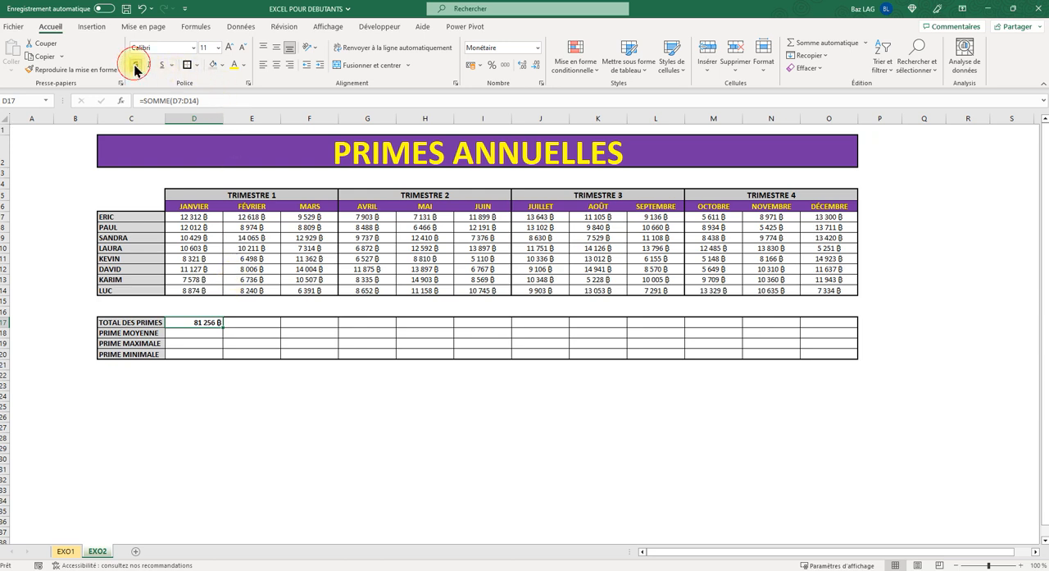
{"action": "left_click", "coordinate": [277, 47]}
{"action": "left_click", "coordinate": [277, 64]}
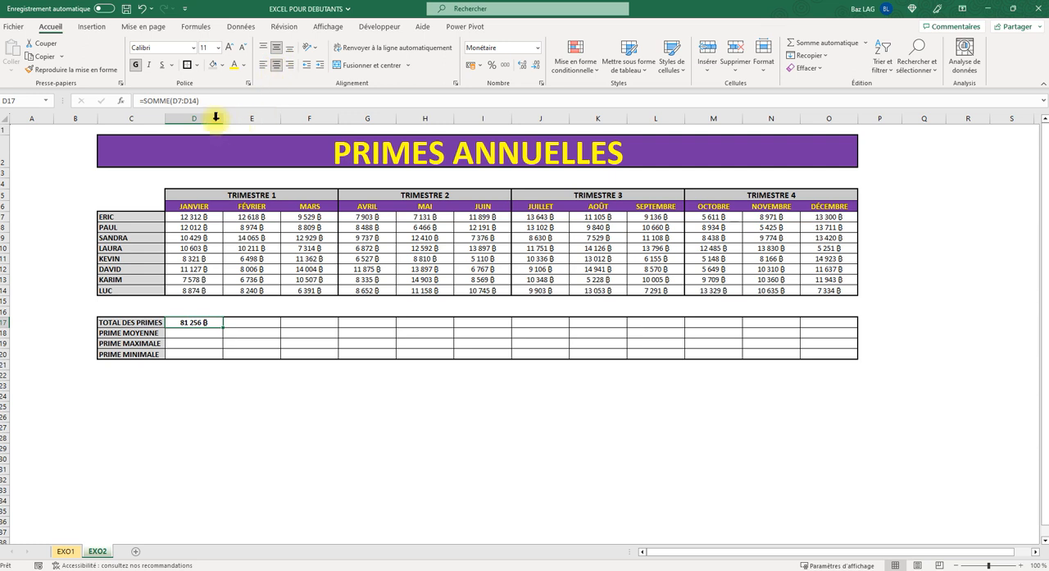
{"action": "left_click", "coordinate": [223, 66]}
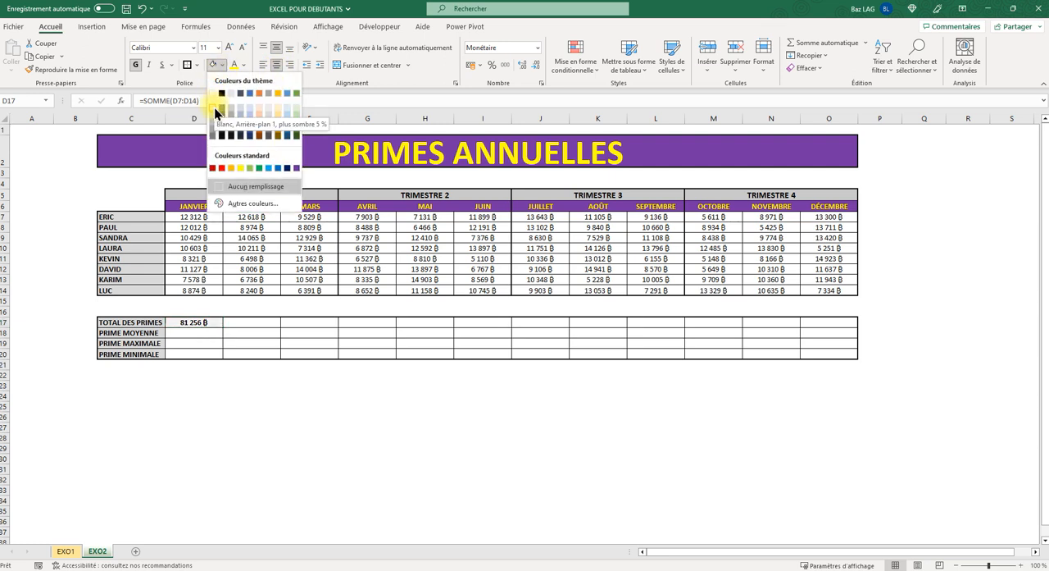
{"action": "left_click", "coordinate": [277, 107]}
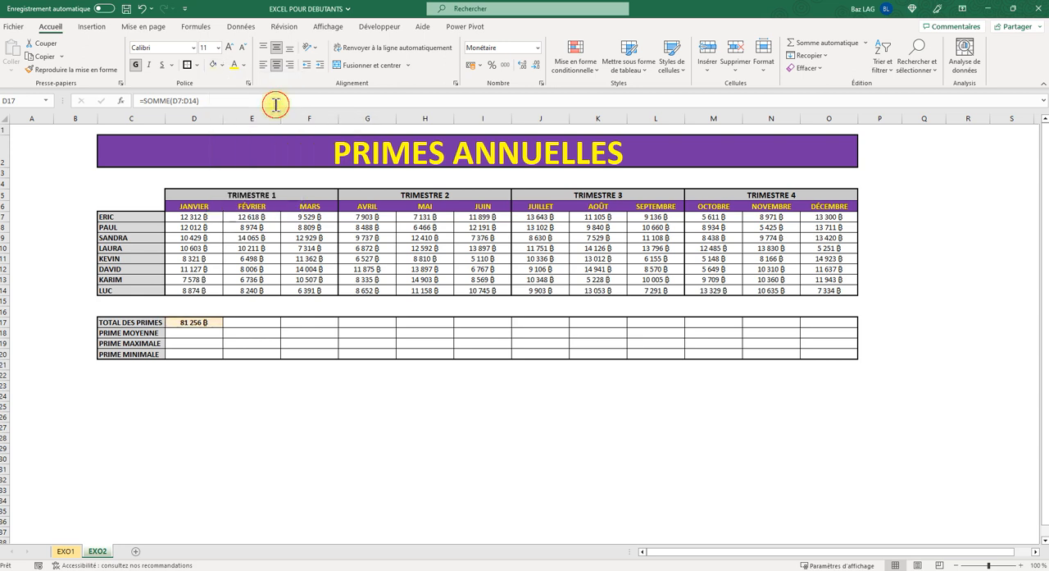
{"action": "left_click", "coordinate": [229, 47]}
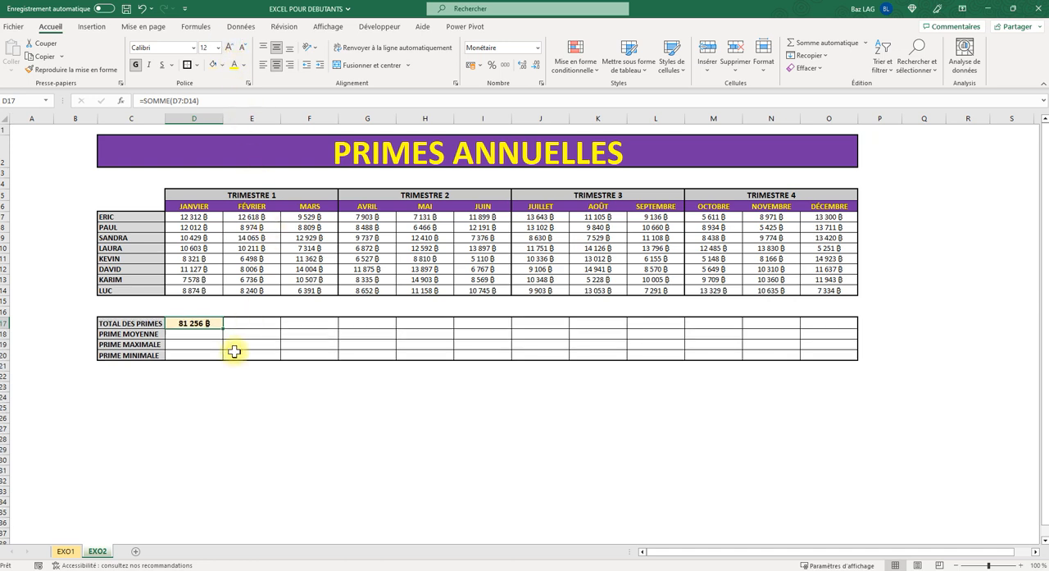
{"action": "left_click", "coordinate": [243, 49]}
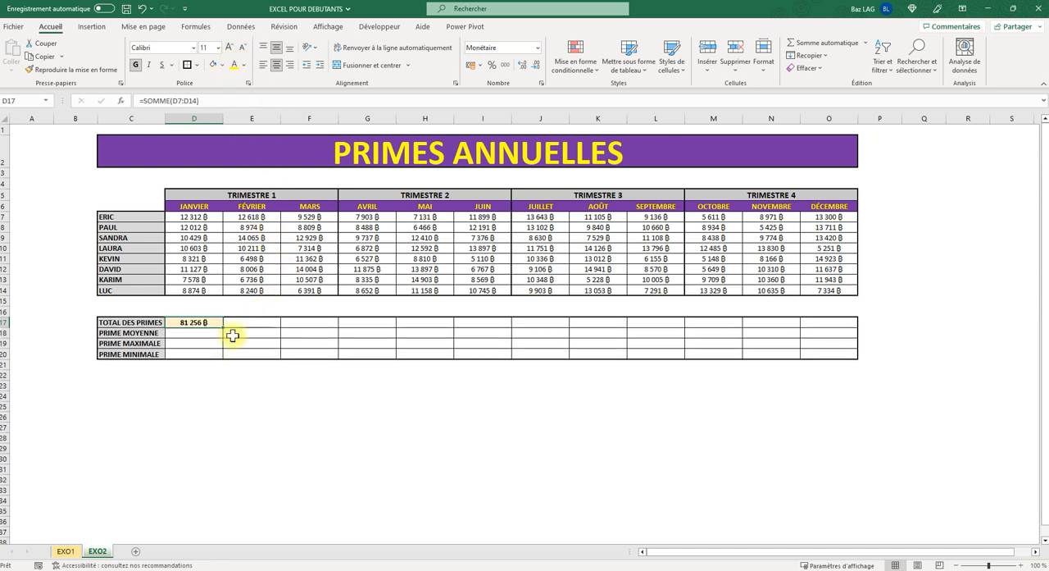
{"action": "left_click", "coordinate": [213, 364]}
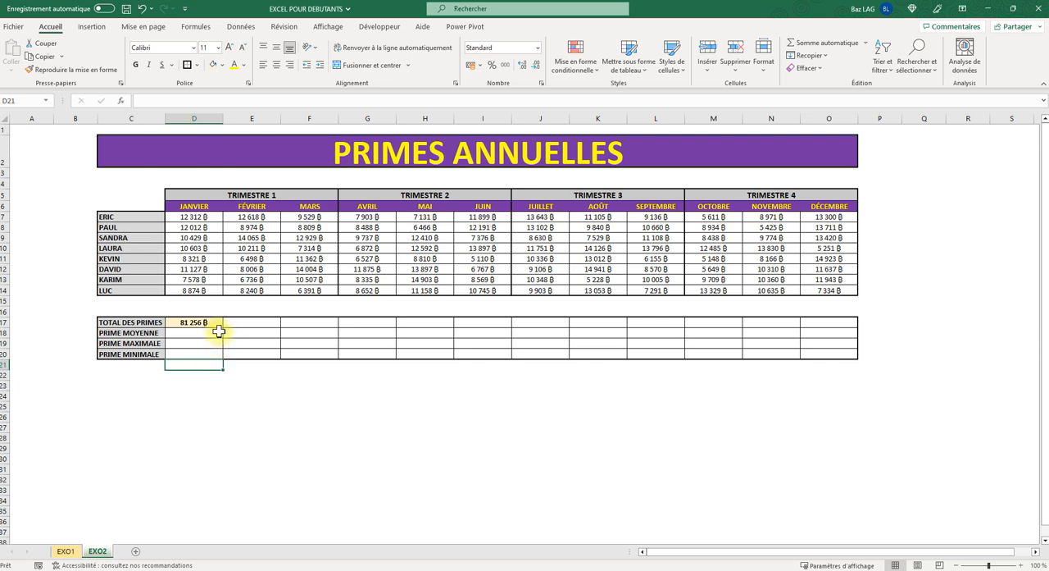
- Inspect the cell range referenced by the January total formula in D17
{"action": "left_click", "coordinate": [250, 321]}
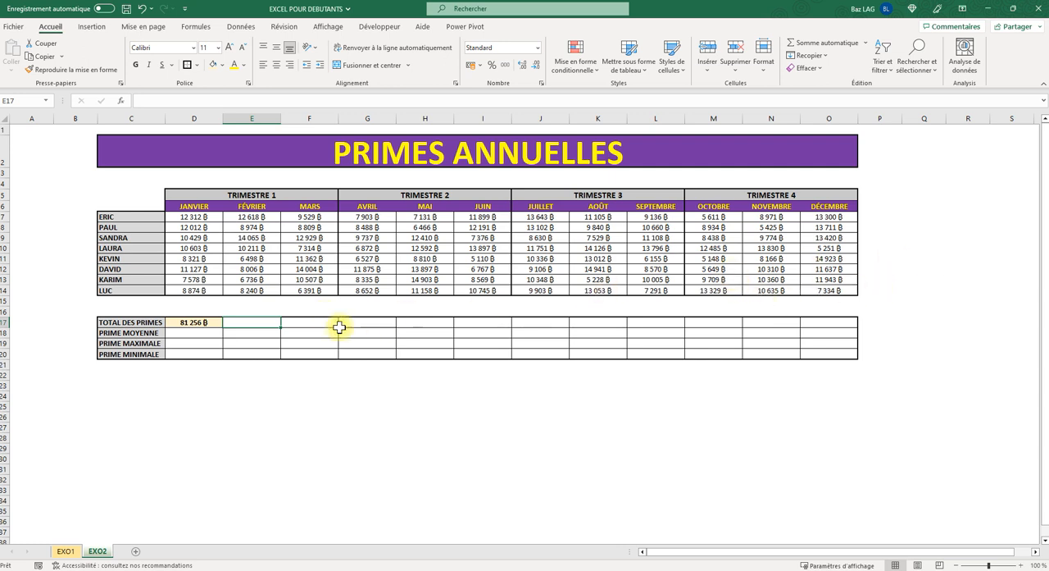
{"action": "left_click", "coordinate": [189, 320]}
{"action": "left_click", "coordinate": [208, 100]}
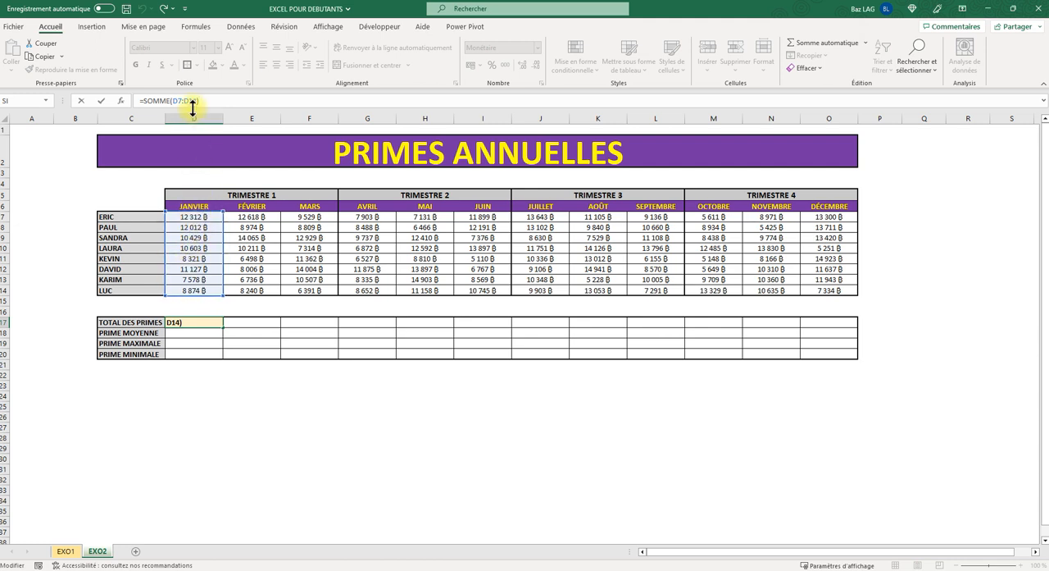
{"action": "key", "text": "Return"}
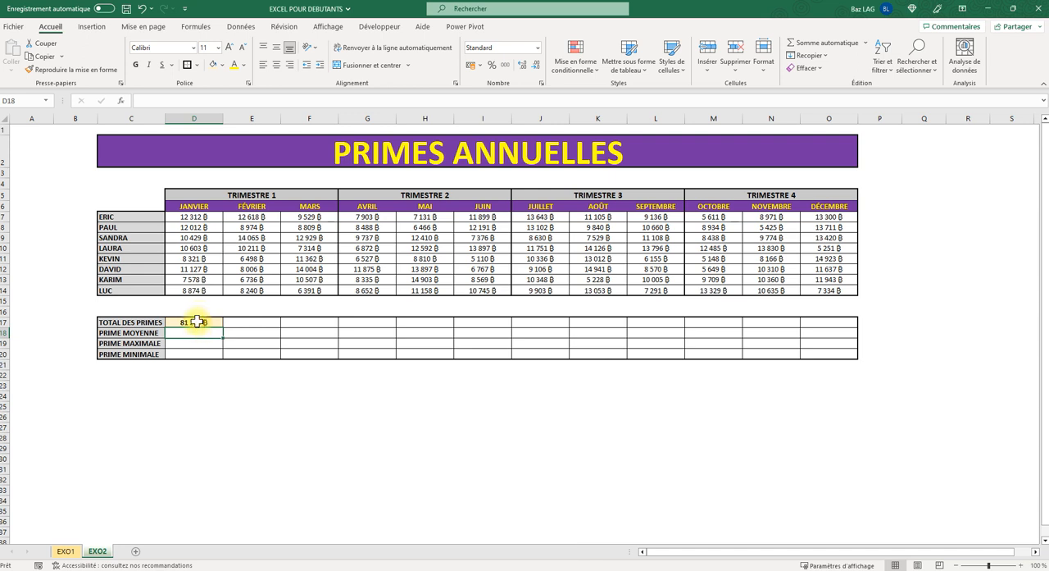
- Fill the D17 total formula across E17:O17 and inspect the range used by the February copy in E17
{"action": "left_click", "coordinate": [197, 321]}
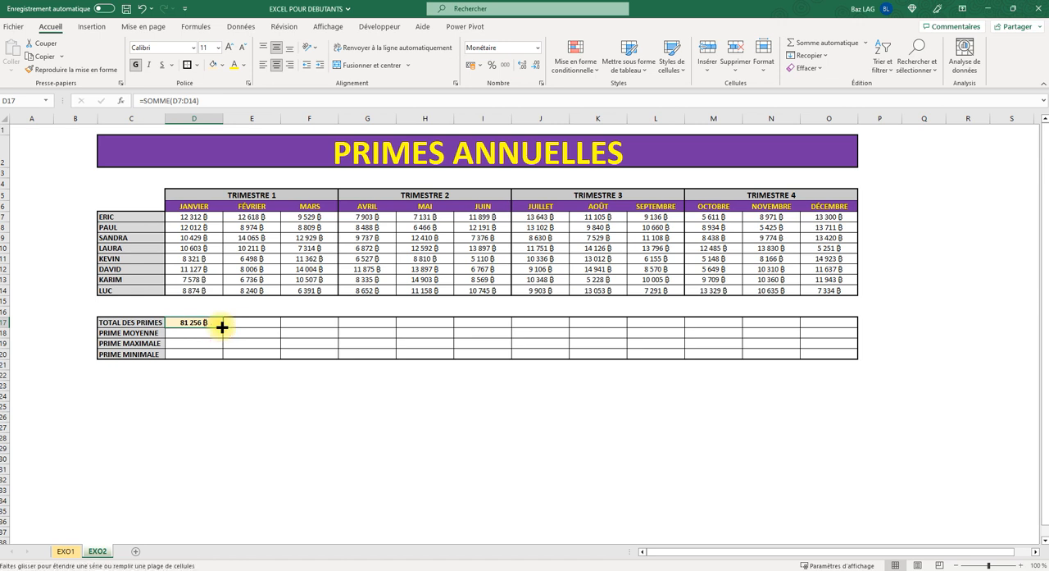
{"action": "left_click_drag", "start_coordinate": [222, 326], "coordinate": [823, 303]}
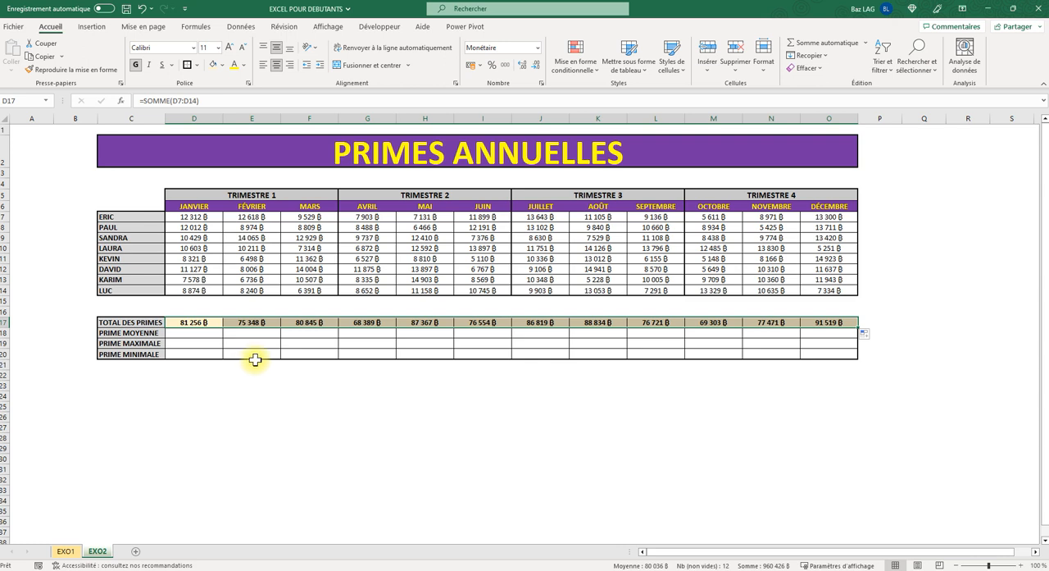
{"action": "left_click", "coordinate": [255, 323]}
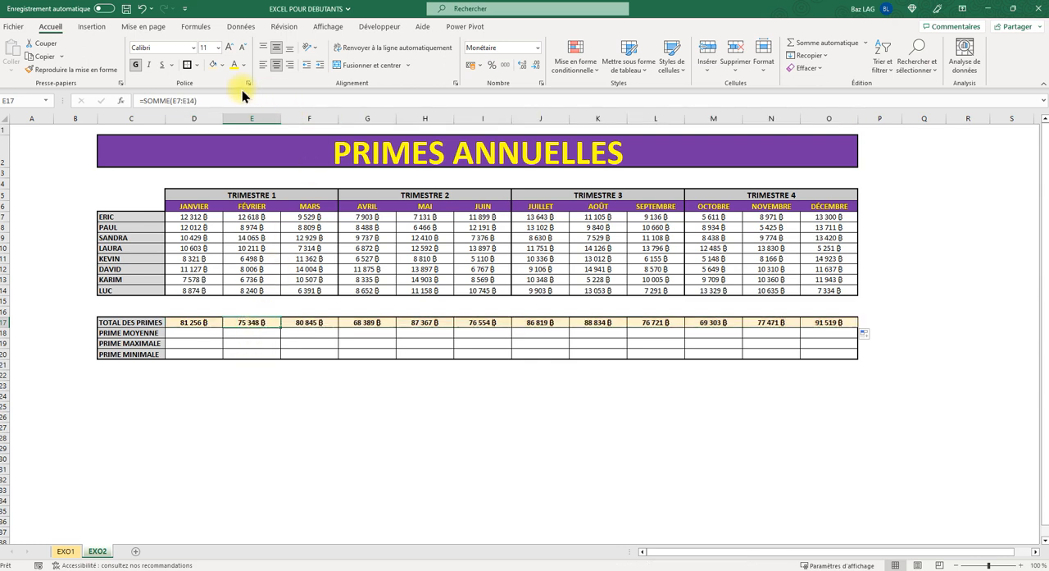
{"action": "left_click", "coordinate": [211, 100]}
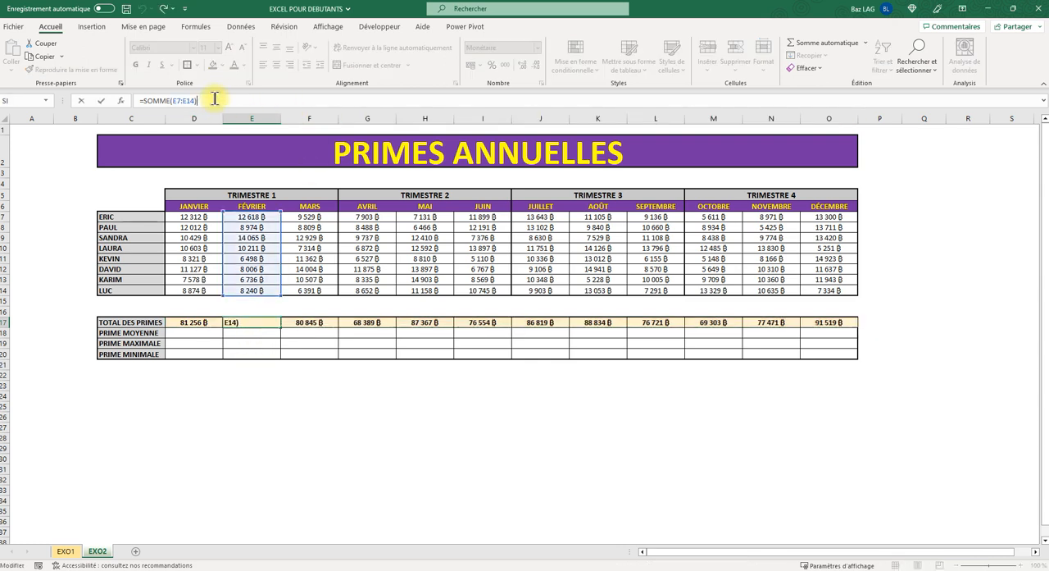
- Inspect the cell range referenced by the copied August total formula in K17
{"action": "key", "text": "Tab"}
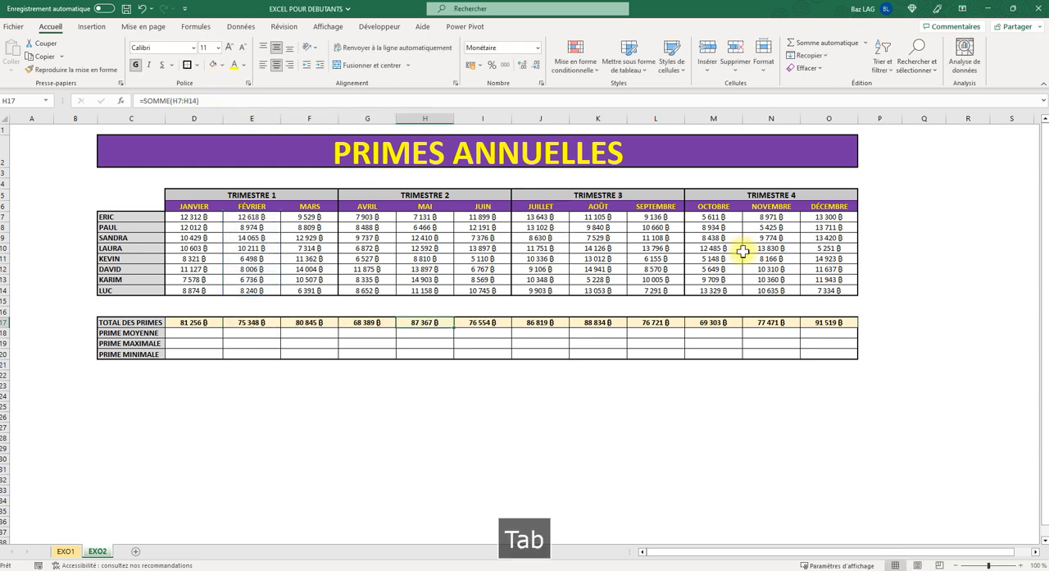
{"action": "left_click", "coordinate": [607, 323]}
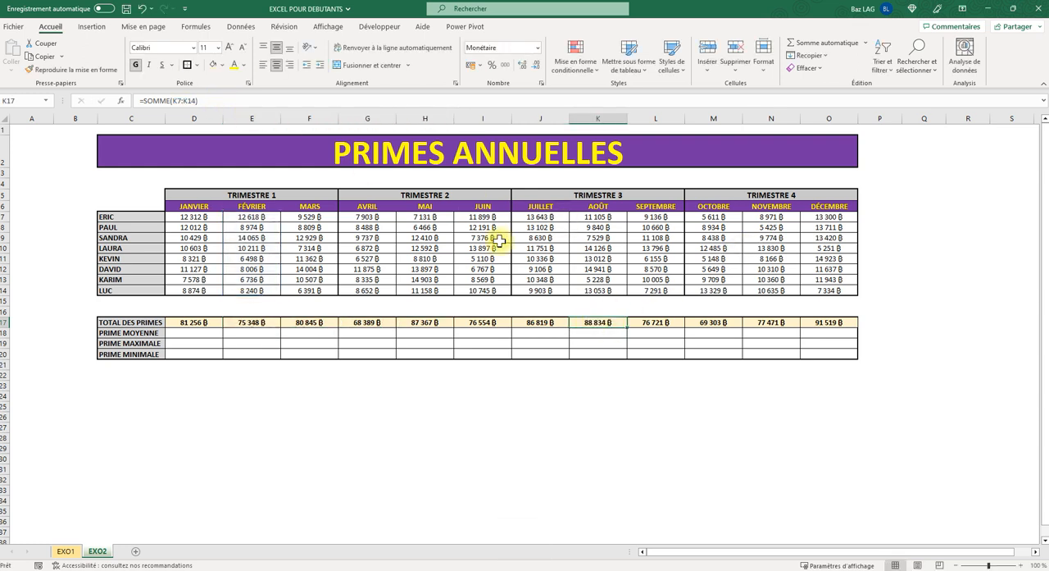
{"action": "left_click", "coordinate": [228, 100]}
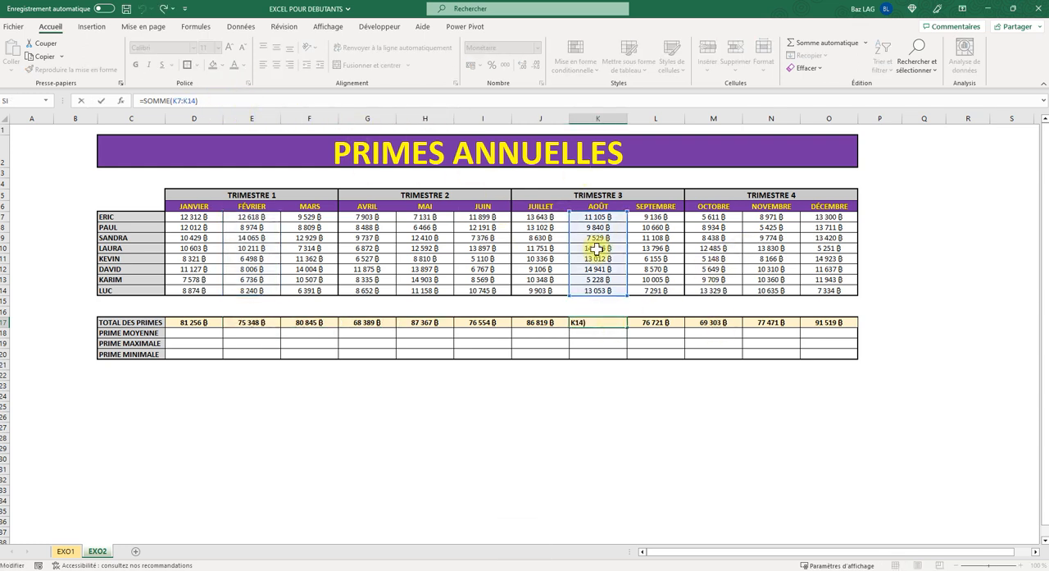
{"action": "key", "text": "Return"}
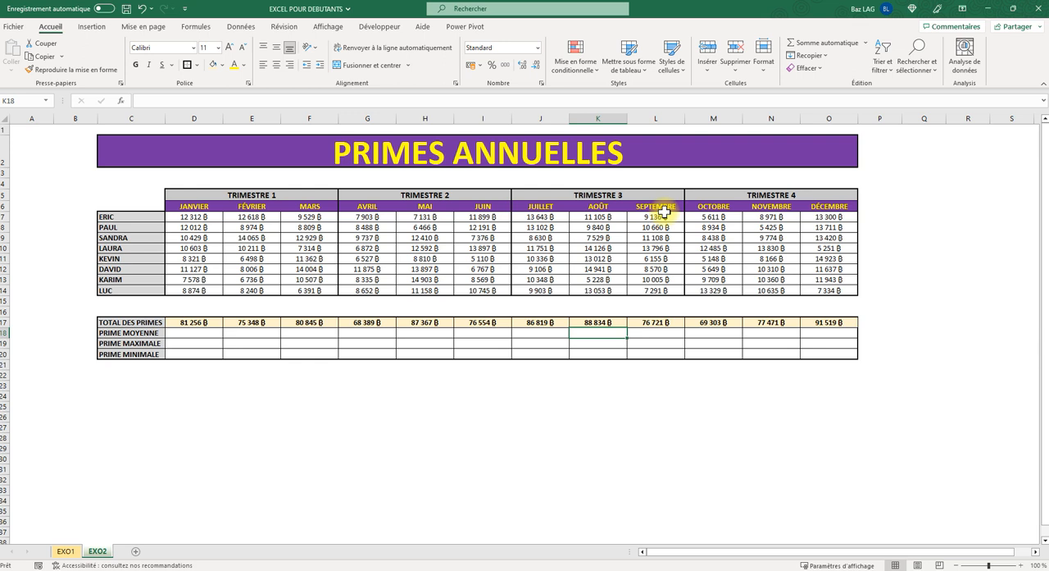
{"action": "left_click", "coordinate": [199, 322]}
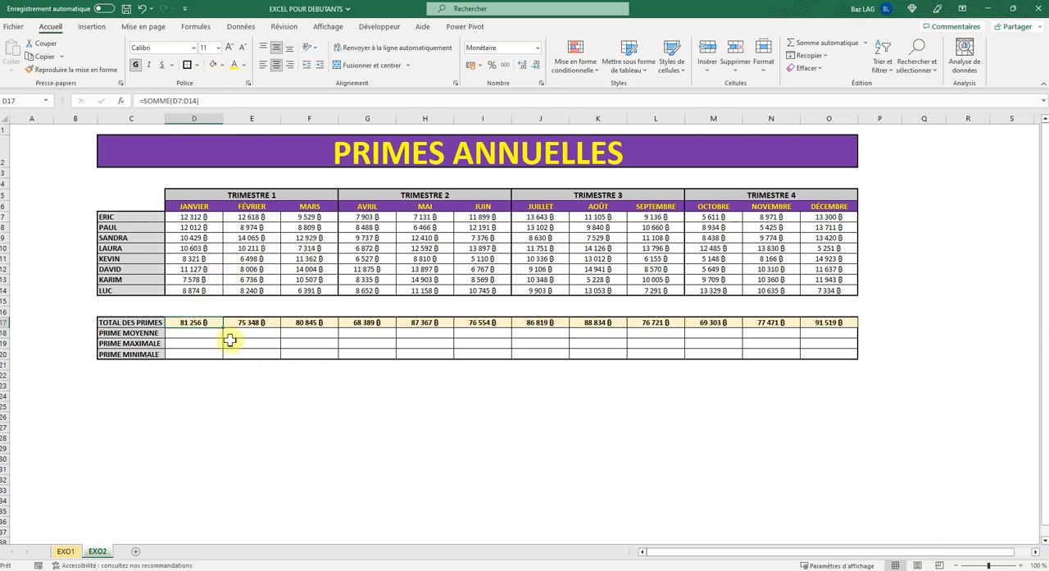
- Calculate the average January bonus in cell D18 with the formula =MOYENNE(D7:D14)
{"action": "left_click", "coordinate": [193, 331]}
{"action": "type", "text": "=moy"}
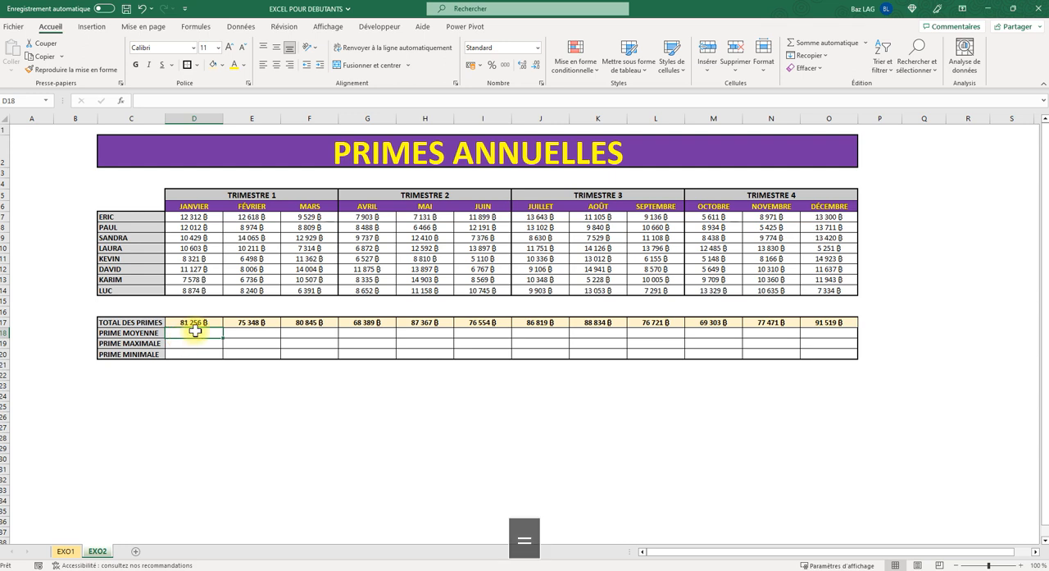
{"action": "type", "text": "e"}
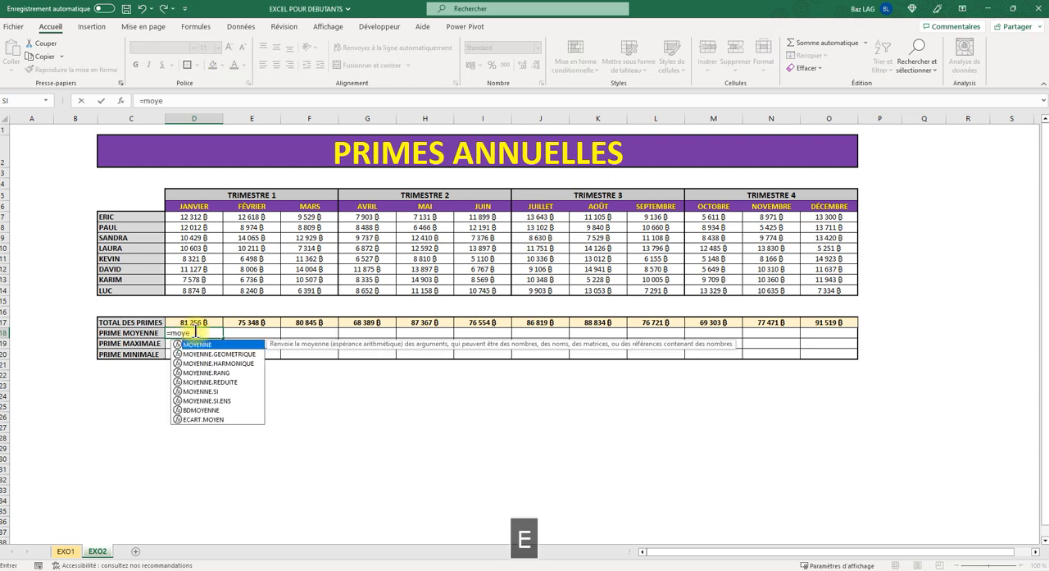
{"action": "type", "text": "nne("}
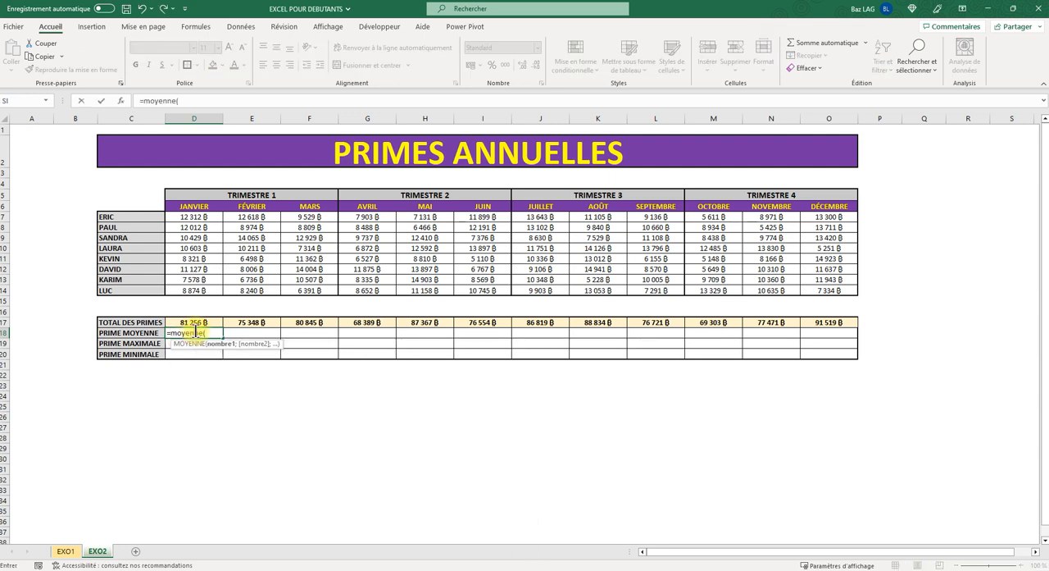
{"action": "left_click_drag", "start_coordinate": [197, 216], "coordinate": [197, 295]}
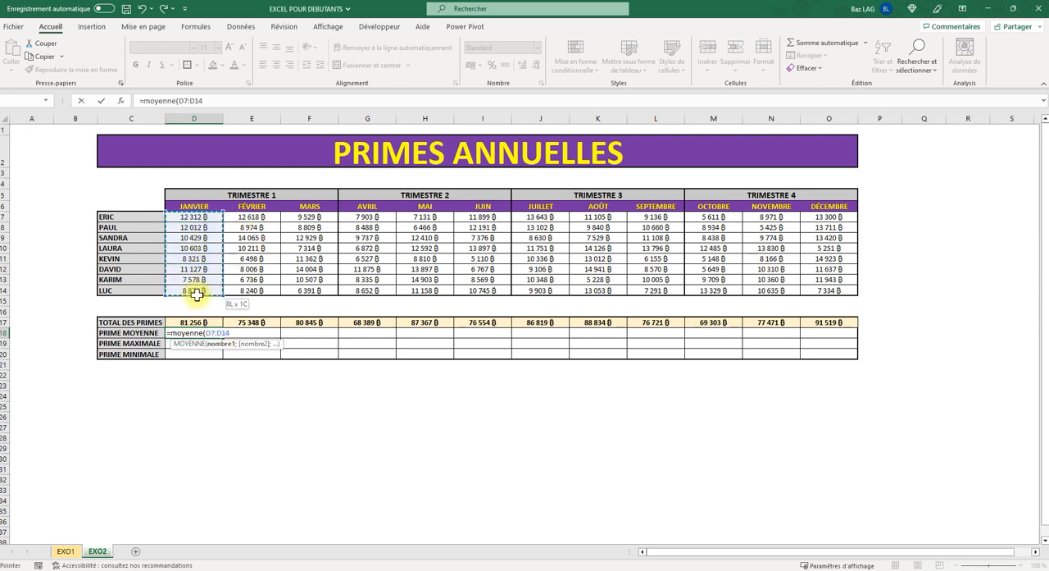
{"action": "type", "text": ")"}
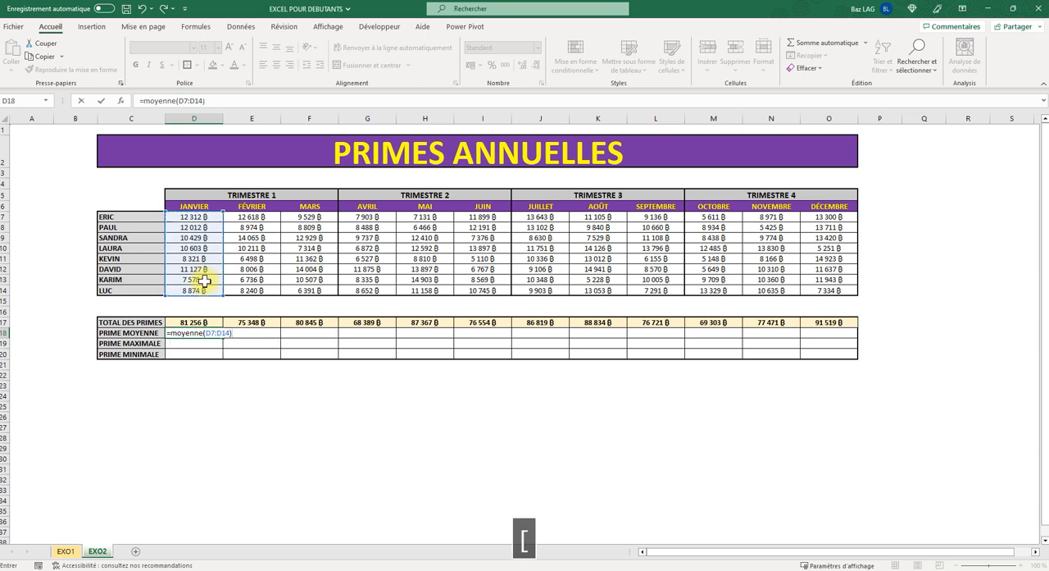
{"action": "key", "text": "Return"}
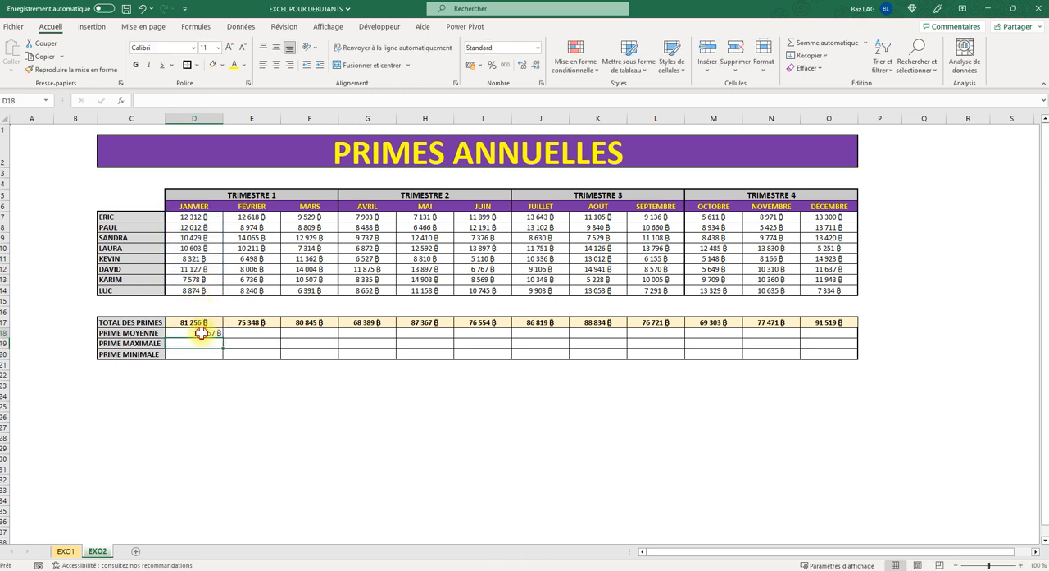
- Format the January average in D18 with a pale blue fill, bold text and centring both ways
{"action": "left_click", "coordinate": [204, 333]}
{"action": "left_click", "coordinate": [222, 64]}
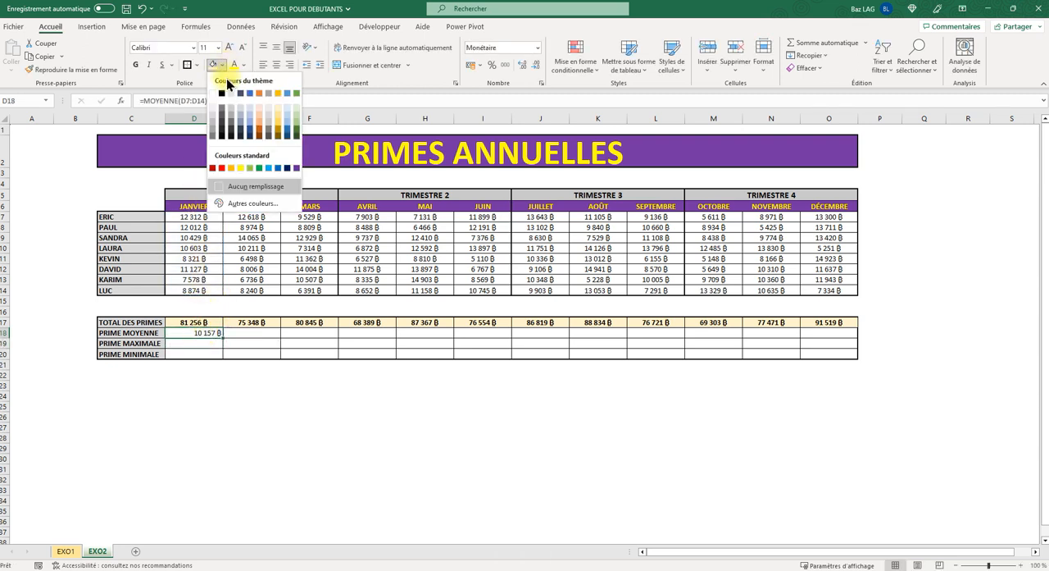
{"action": "left_click", "coordinate": [285, 108]}
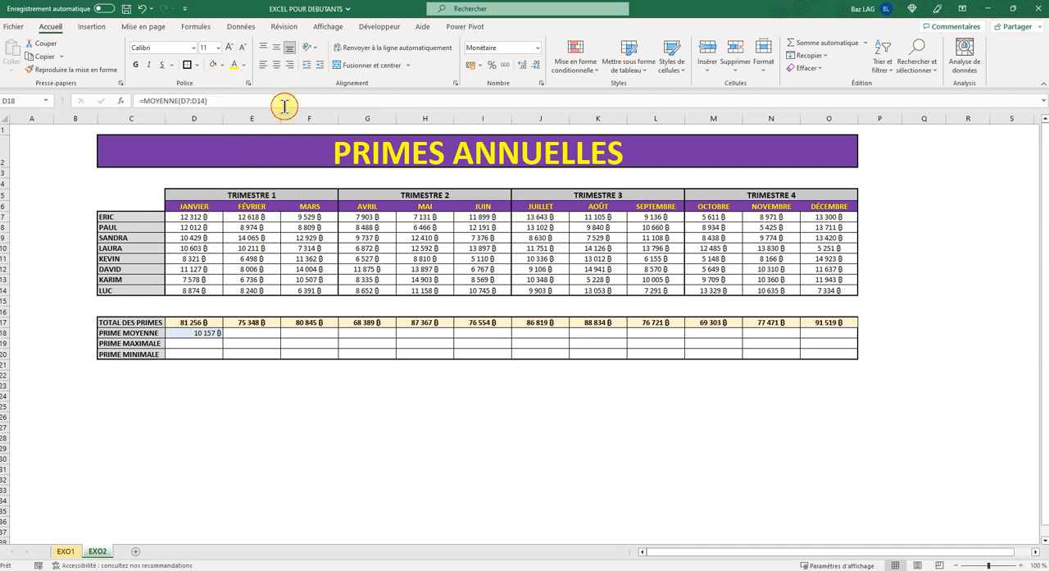
{"action": "left_click", "coordinate": [135, 64]}
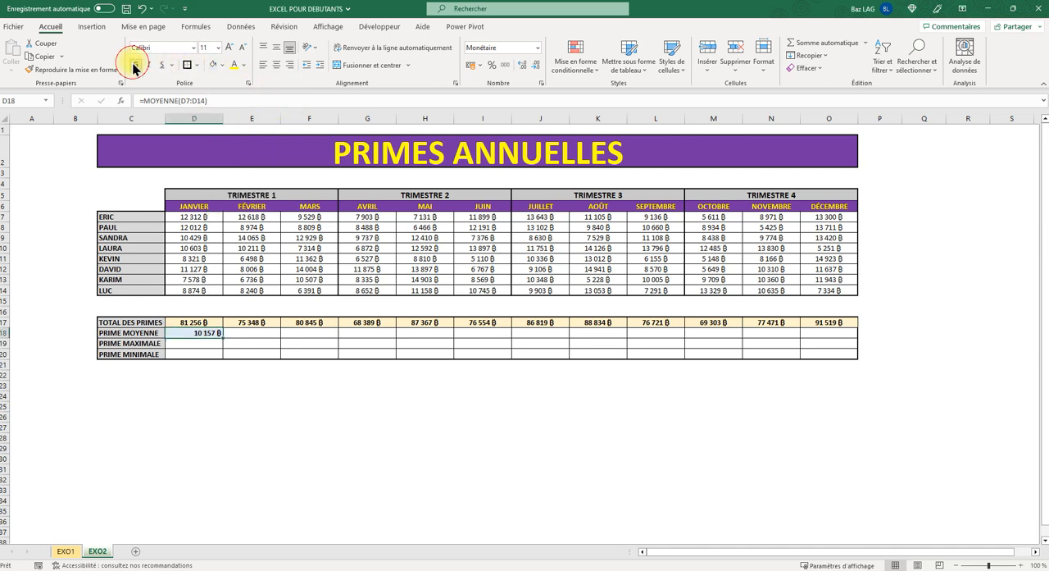
{"action": "left_click", "coordinate": [277, 47]}
{"action": "left_click", "coordinate": [277, 66]}
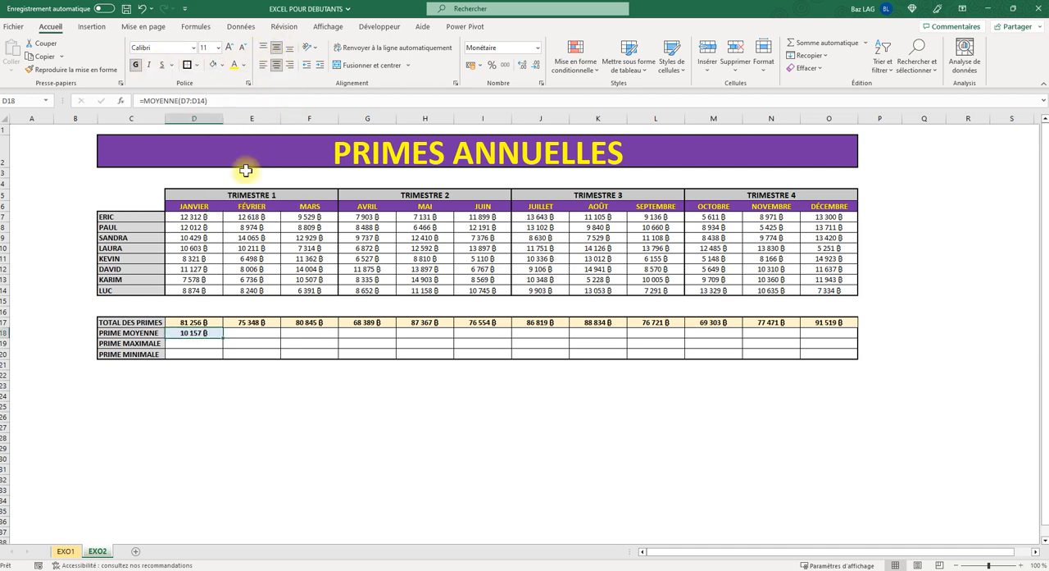
- Fill the average formula and formatting from D18 across E18:O18
{"action": "left_click", "coordinate": [218, 354]}
{"action": "left_click", "coordinate": [210, 333]}
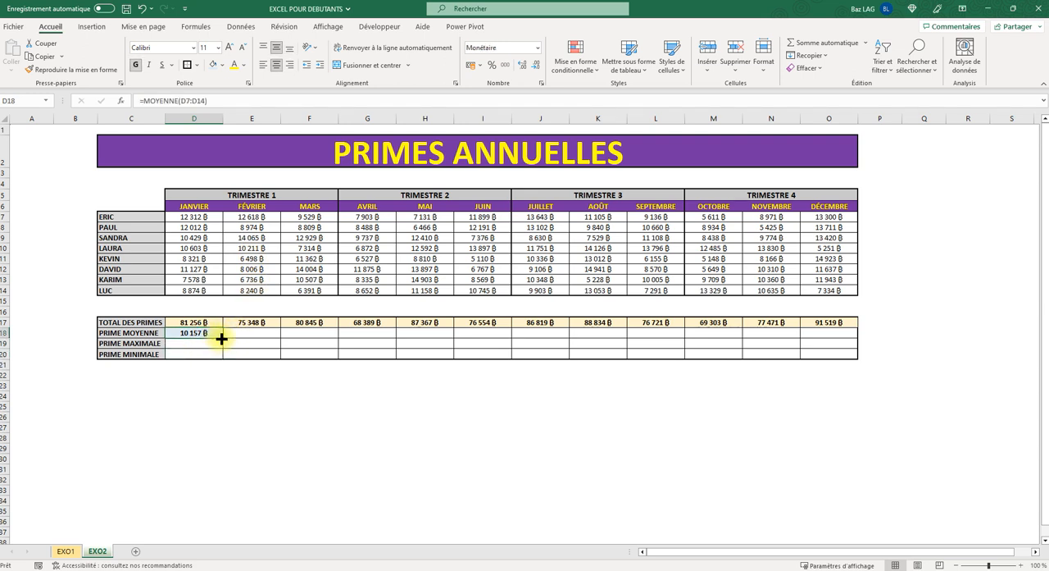
{"action": "left_click_drag", "start_coordinate": [222, 337], "coordinate": [836, 343]}
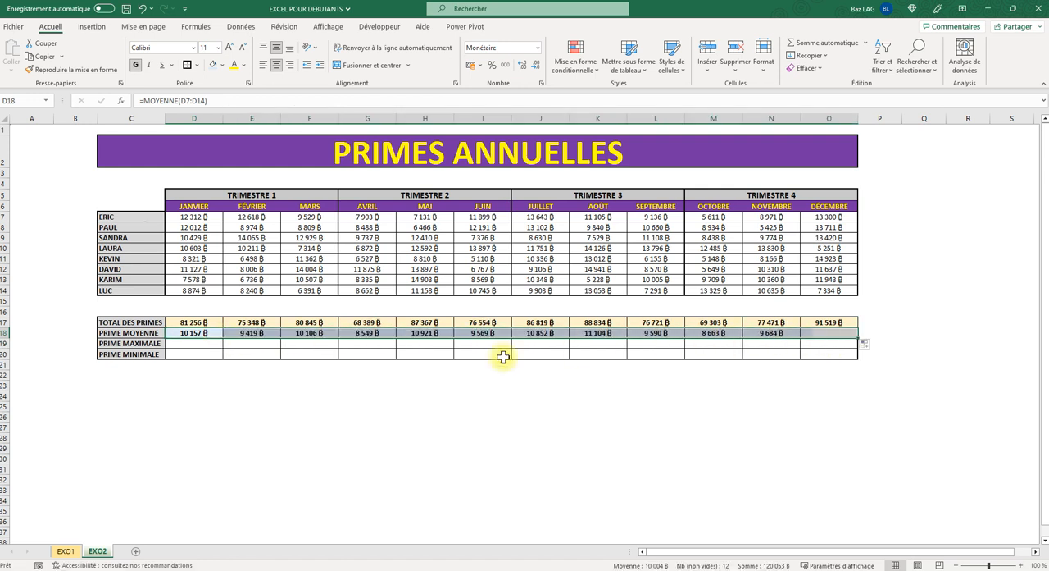
- Calculate the highest January bonus in cell D19 with the formula =MAX(D7:D14)
{"action": "left_click", "coordinate": [188, 343]}
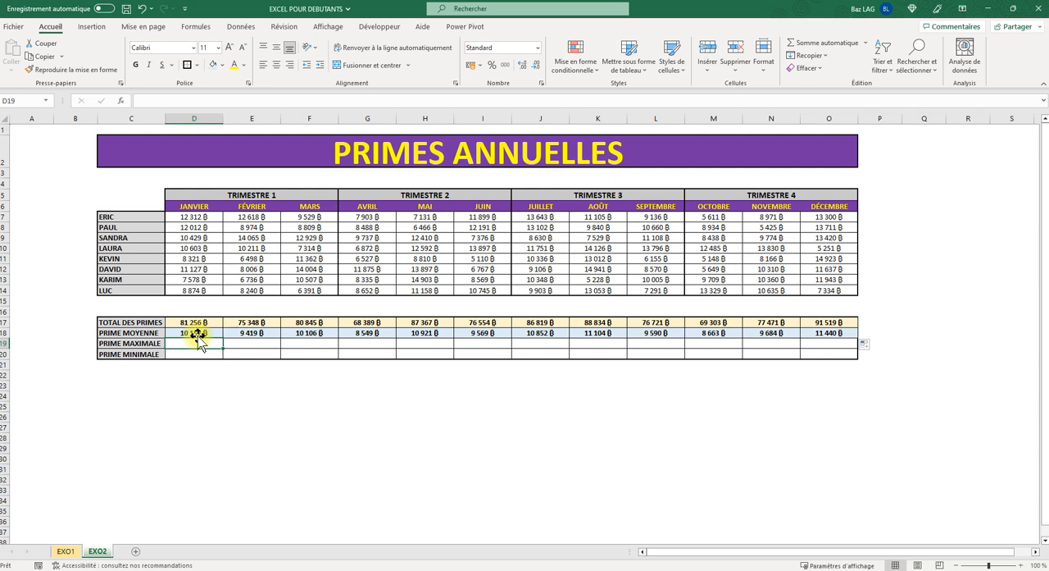
{"action": "type", "text": "=max("}
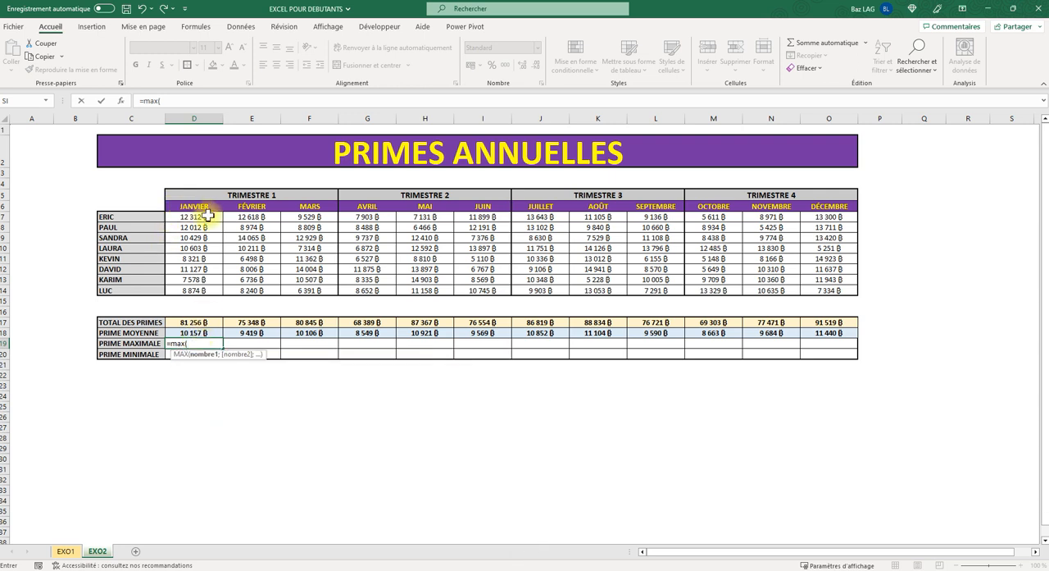
{"action": "left_click_drag", "start_coordinate": [200, 218], "coordinate": [198, 291]}
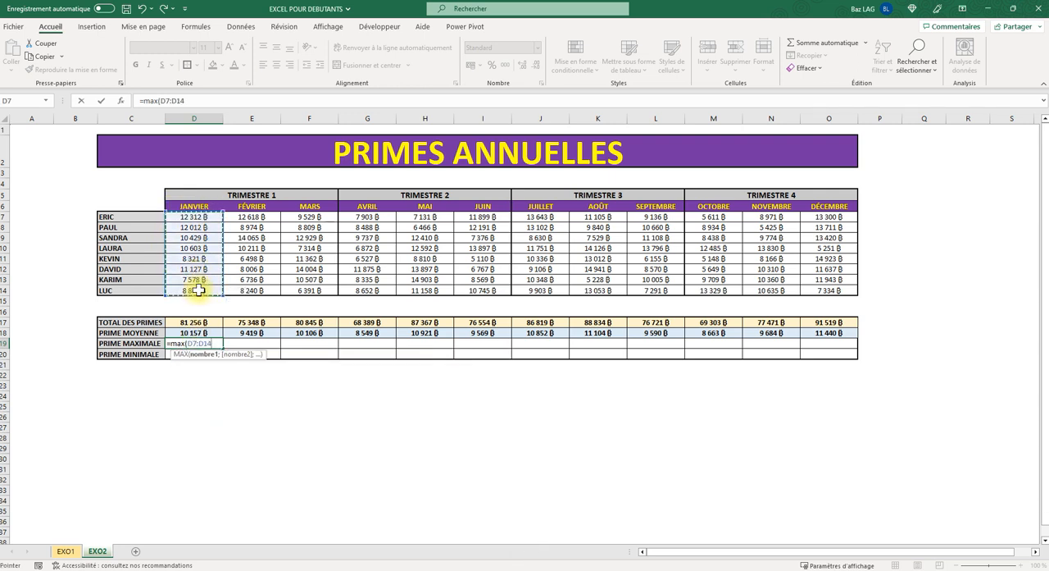
{"action": "type", "text": ")"}
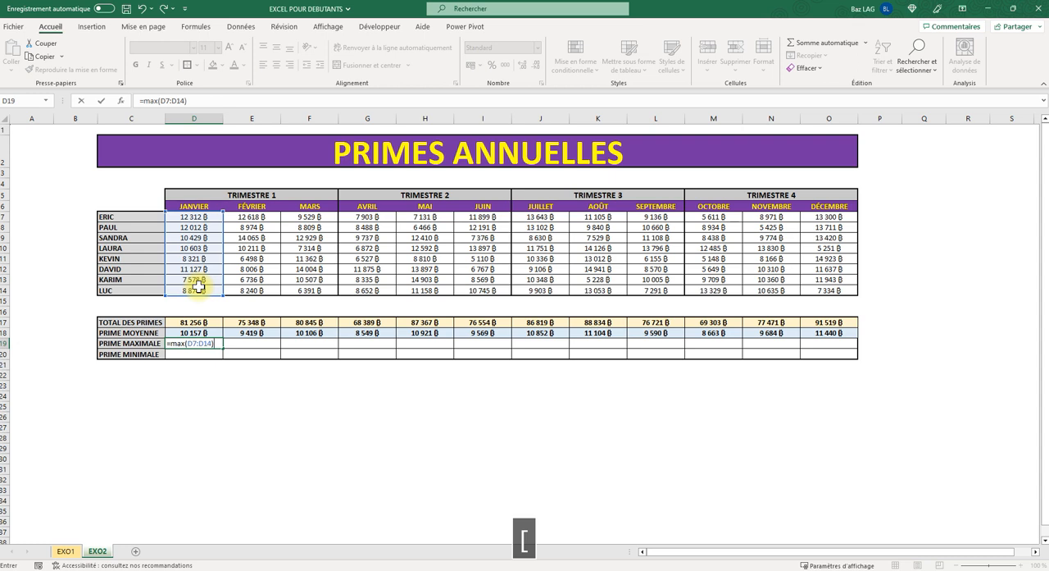
{"action": "key", "text": "Return"}
{"action": "left_click", "coordinate": [203, 343]}
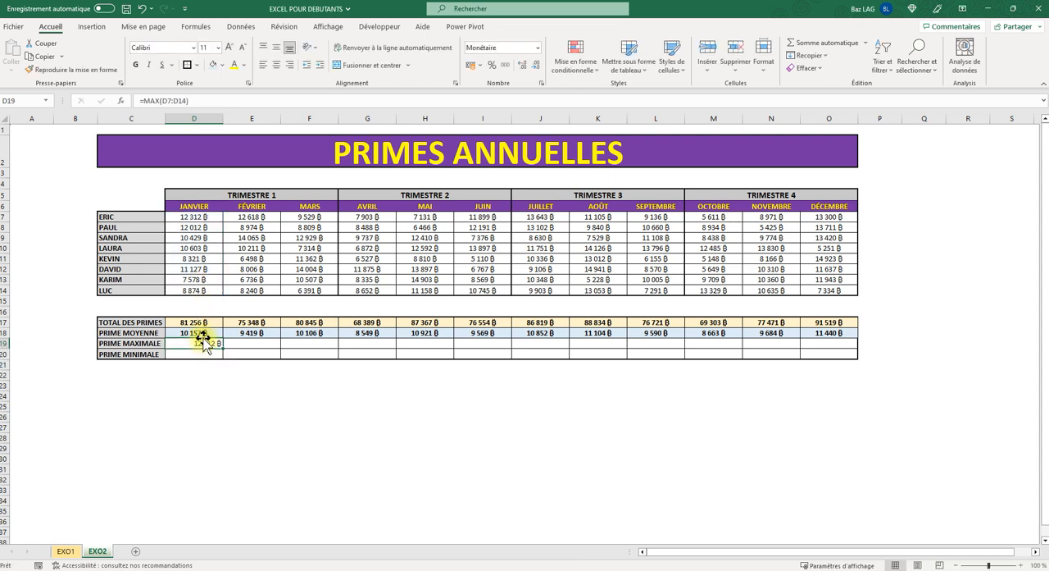
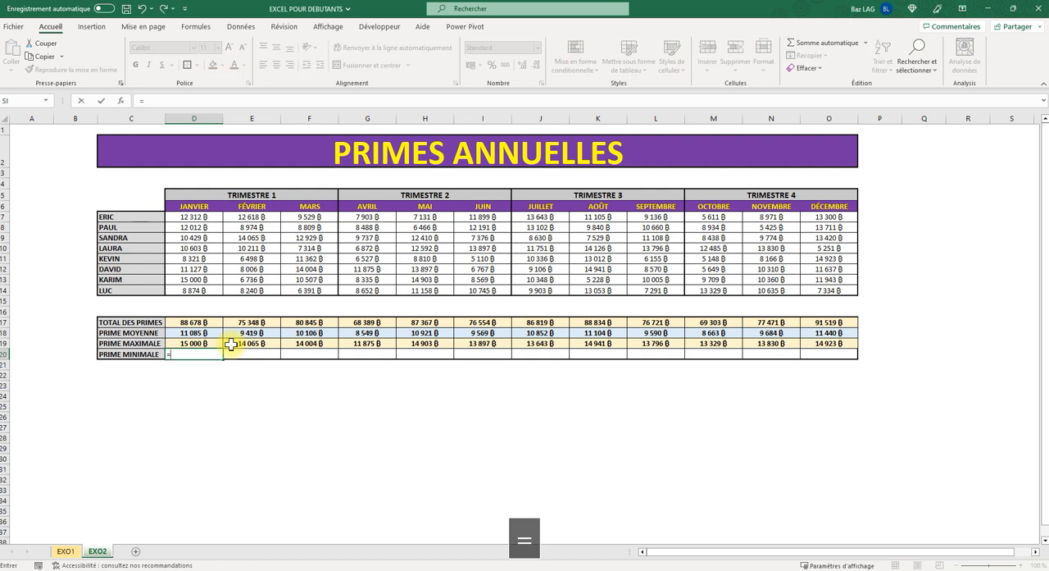
- Calculate the lowest January bonus in cell D20 with the formula =MIN(D7:D14)
{"action": "type", "text": "min"}
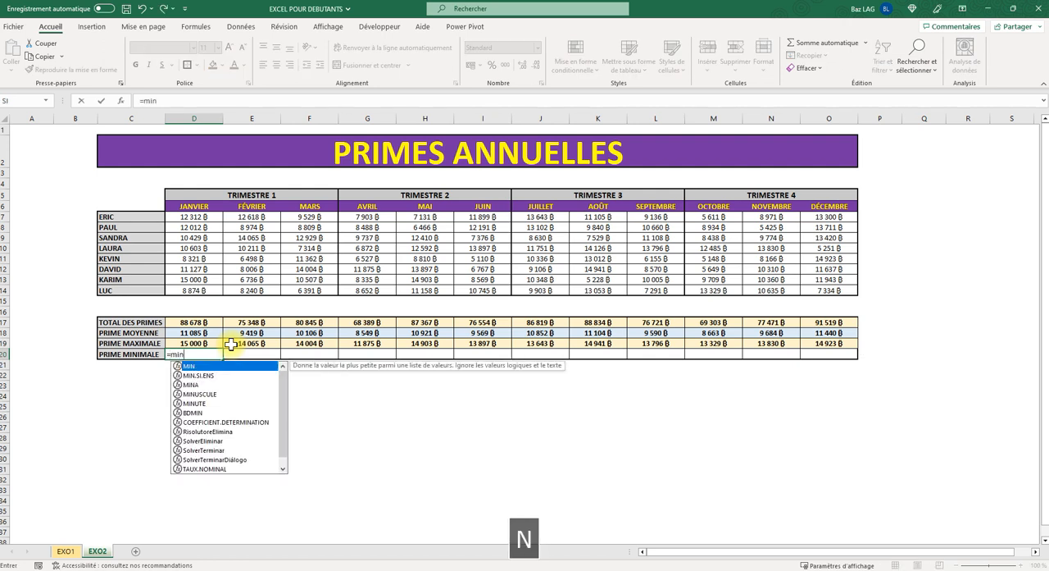
{"action": "type", "text": "("}
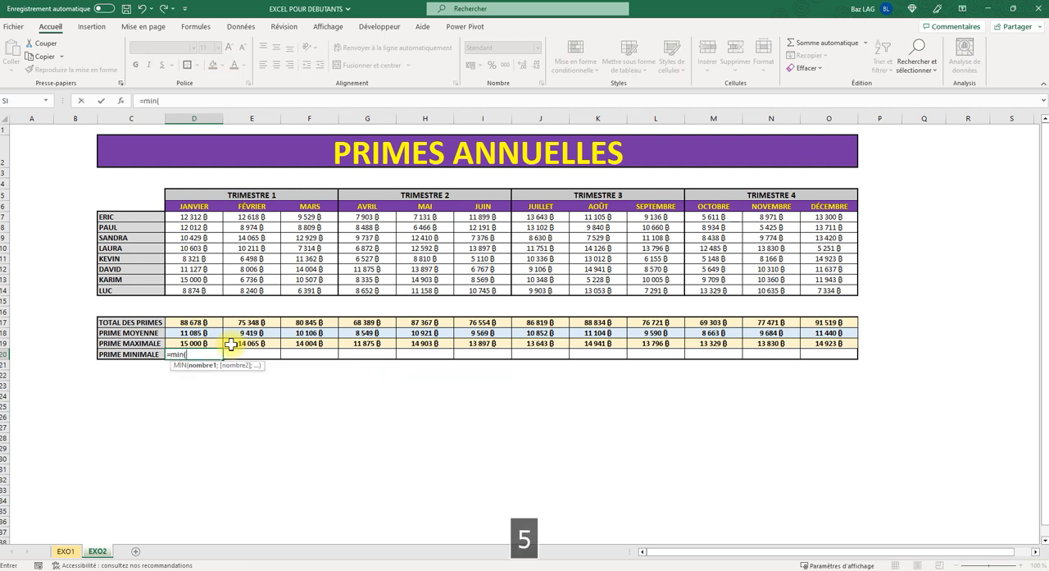
{"action": "left_click_drag", "start_coordinate": [197, 217], "coordinate": [199, 285]}
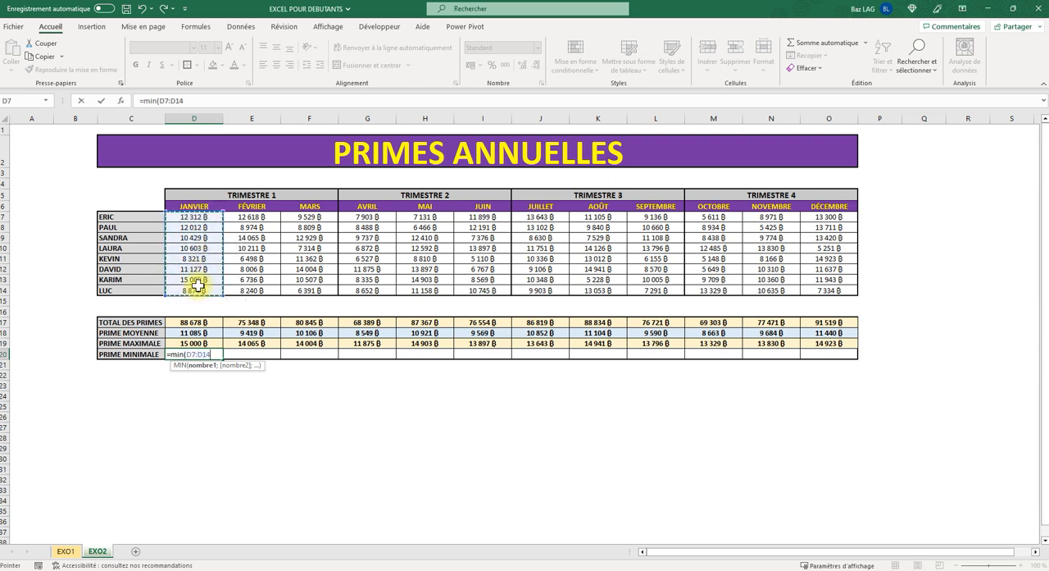
{"action": "type", "text": ")"}
{"action": "key", "text": "Return"}
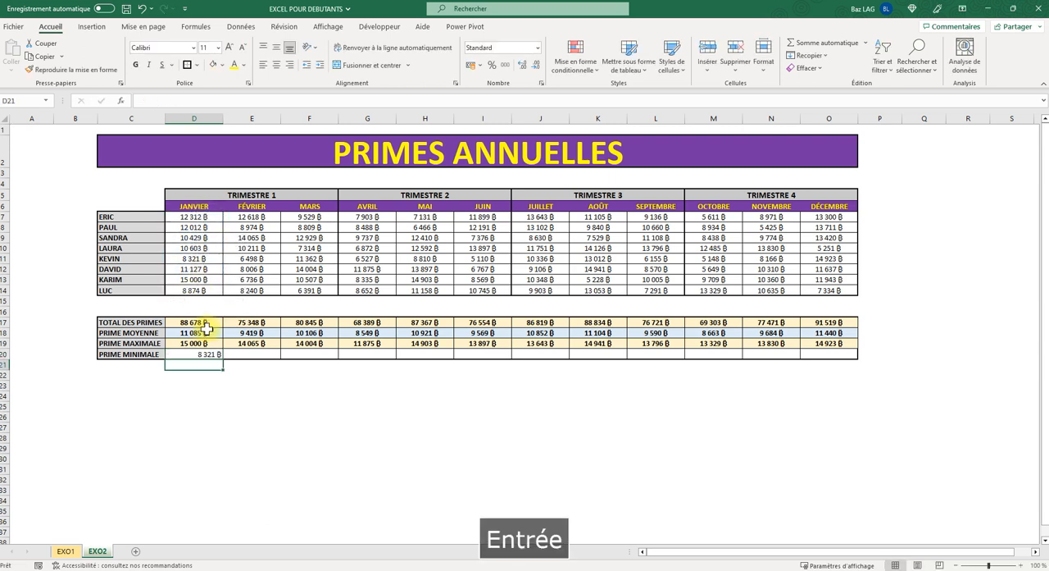
- Try copying the formatting of the January average in D18 onto D20, and undo it
{"action": "left_click", "coordinate": [201, 333]}
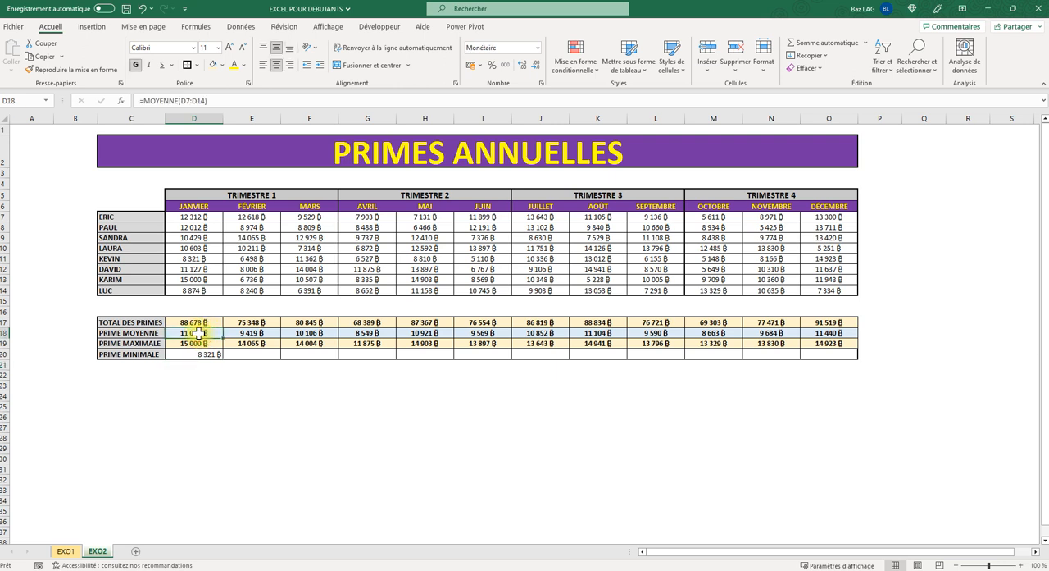
{"action": "left_click", "coordinate": [72, 70]}
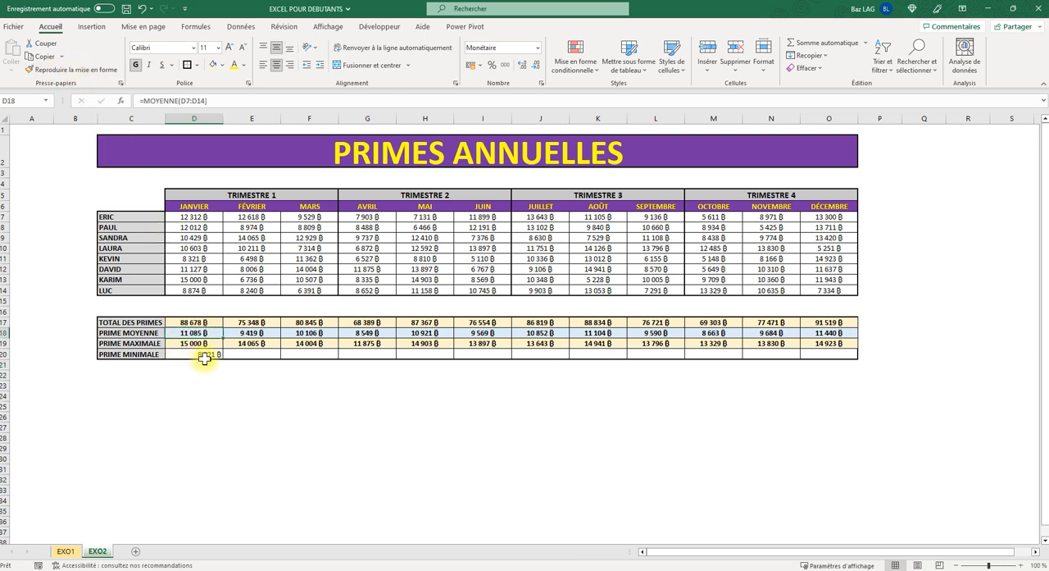
{"action": "left_click", "coordinate": [197, 345]}
{"action": "left_click", "coordinate": [198, 332]}
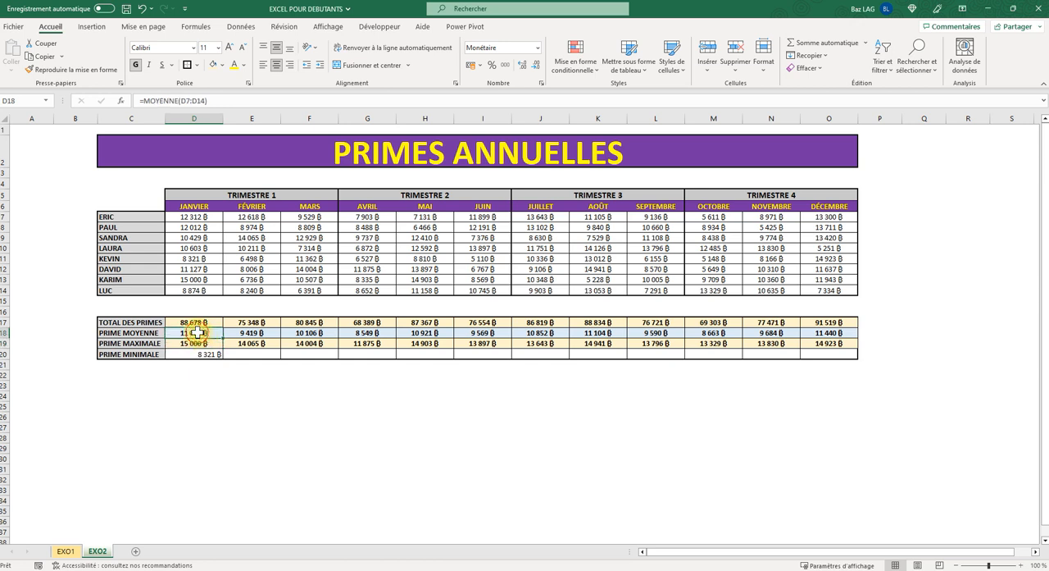
{"action": "left_click", "coordinate": [40, 74]}
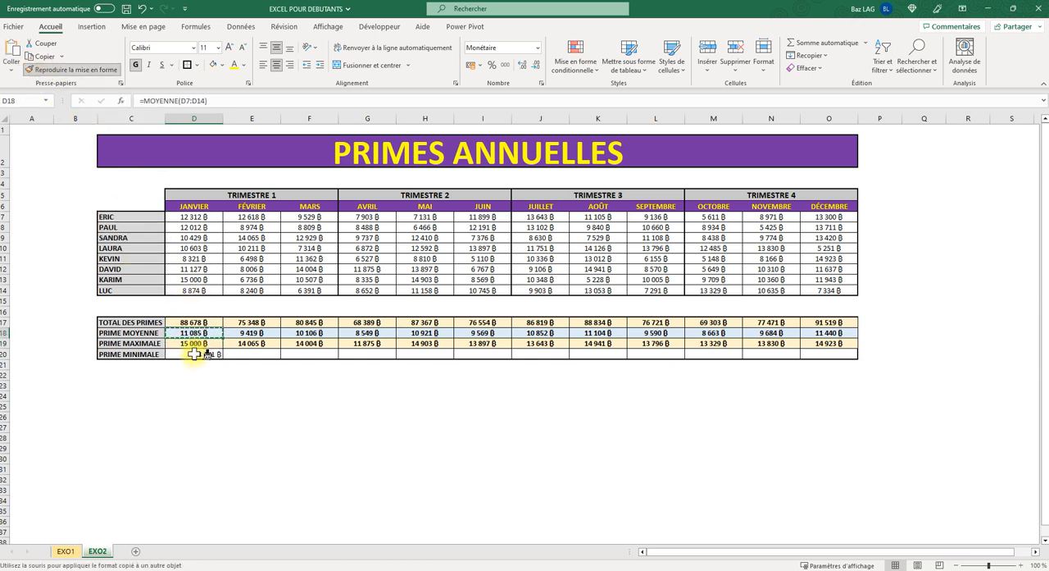
{"action": "left_click", "coordinate": [193, 354]}
{"action": "left_click", "coordinate": [236, 416]}
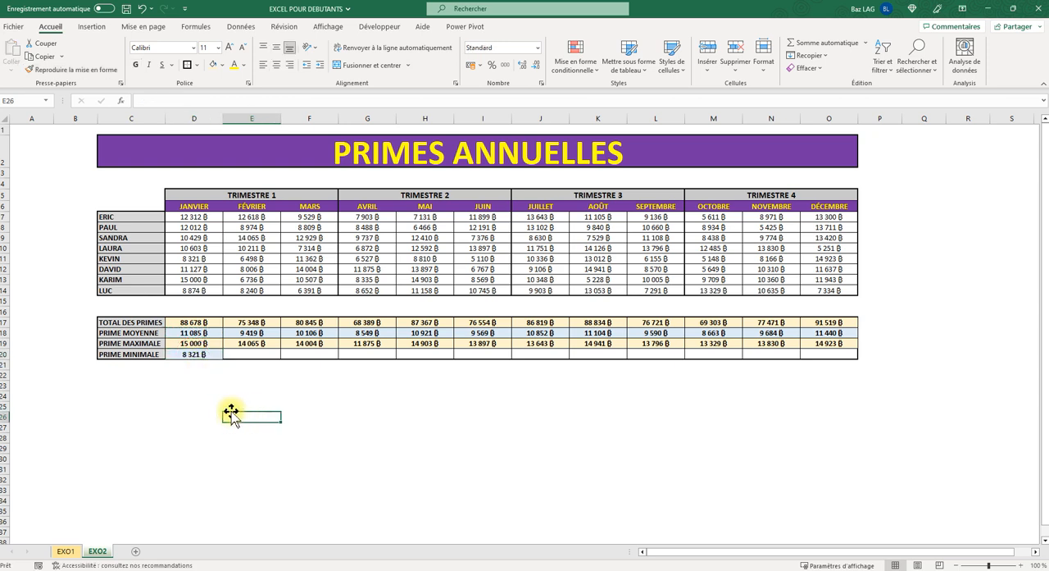
{"action": "left_click", "coordinate": [202, 333]}
{"action": "left_click", "coordinate": [195, 344]}
{"action": "left_click", "coordinate": [210, 404]}
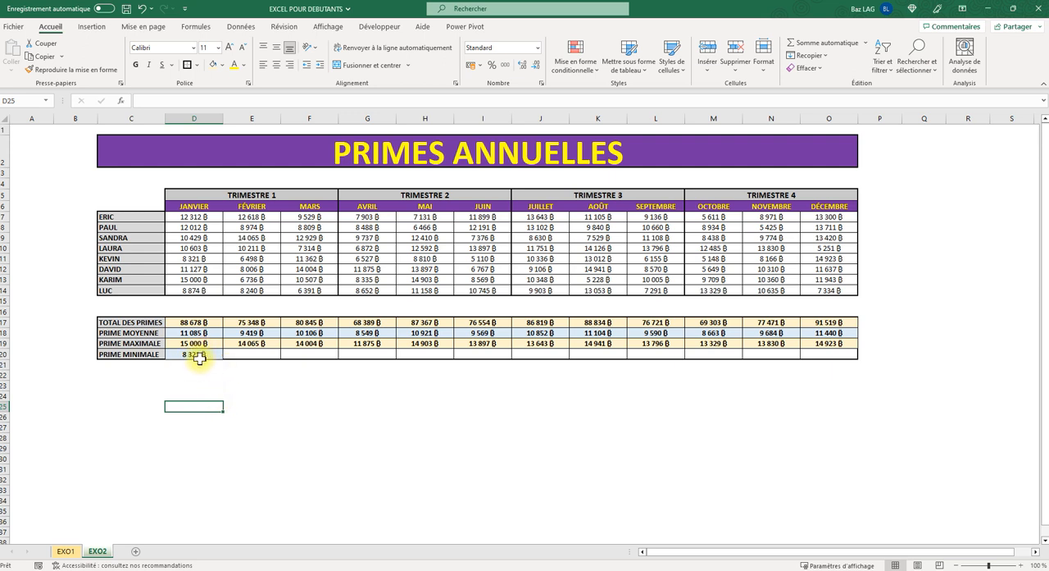
{"action": "key", "text": "ctrl+z"}
{"action": "left_click", "coordinate": [206, 395]}
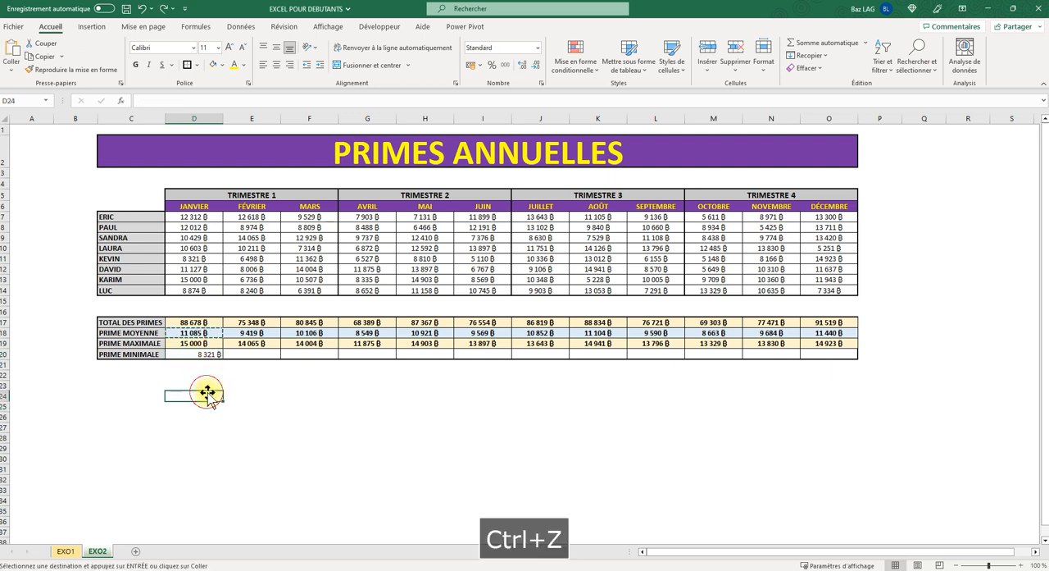
- Format D20 with a pale blue fill, bold text and centring both ways, and fill its formula and formatting across E20:O20
{"action": "left_click", "coordinate": [196, 353]}
{"action": "left_click", "coordinate": [221, 65]}
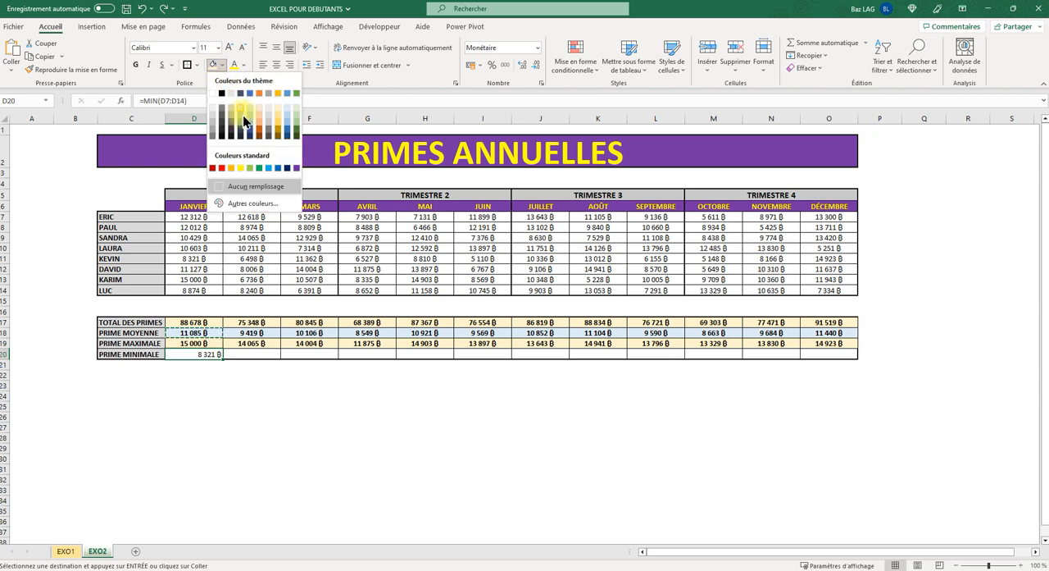
{"action": "left_click", "coordinate": [288, 107]}
{"action": "key", "text": "ctrl+y"}
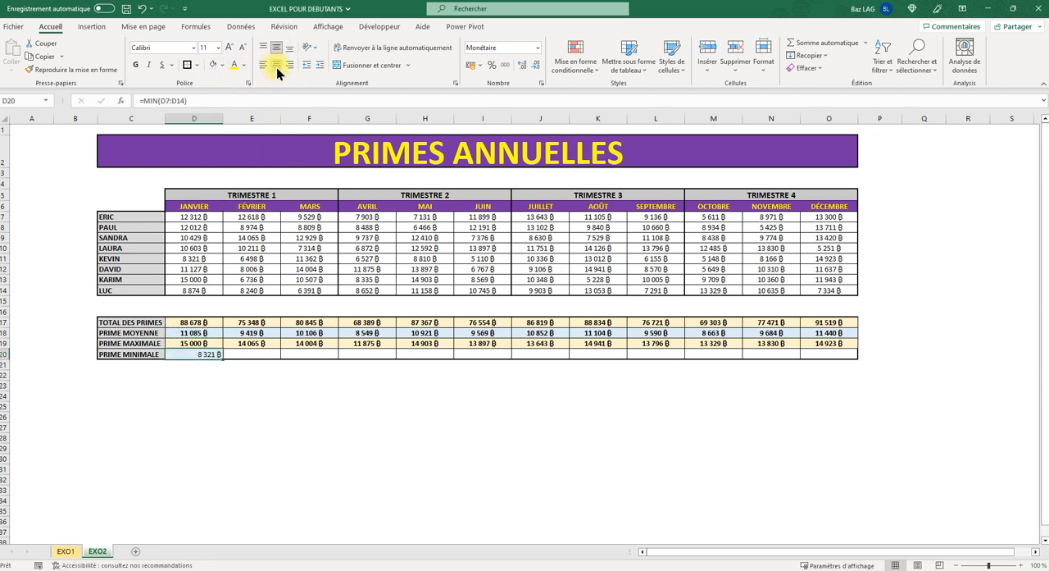
{"action": "left_click", "coordinate": [136, 65]}
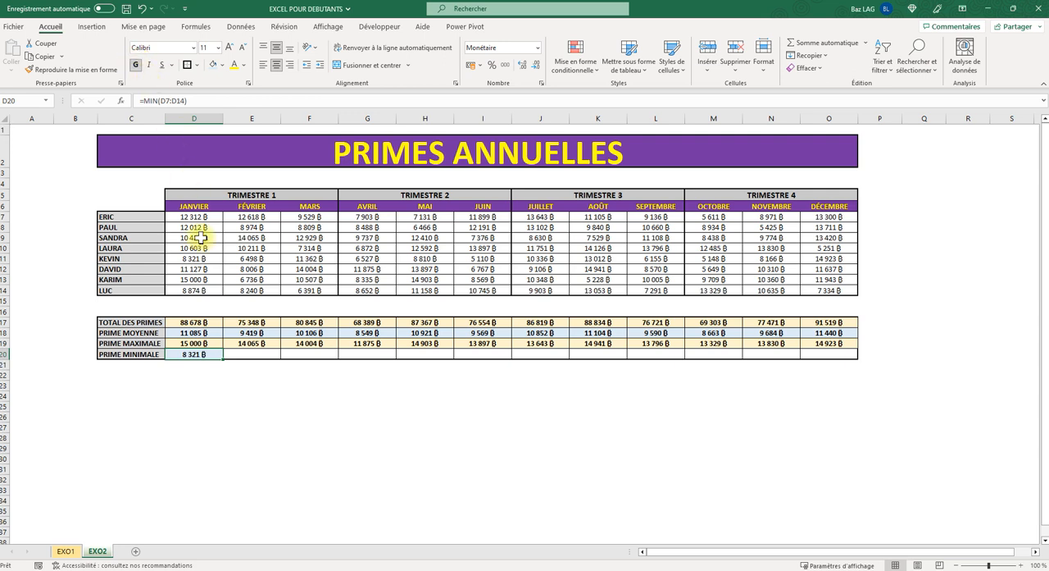
{"action": "left_click_drag", "start_coordinate": [222, 358], "coordinate": [833, 390]}
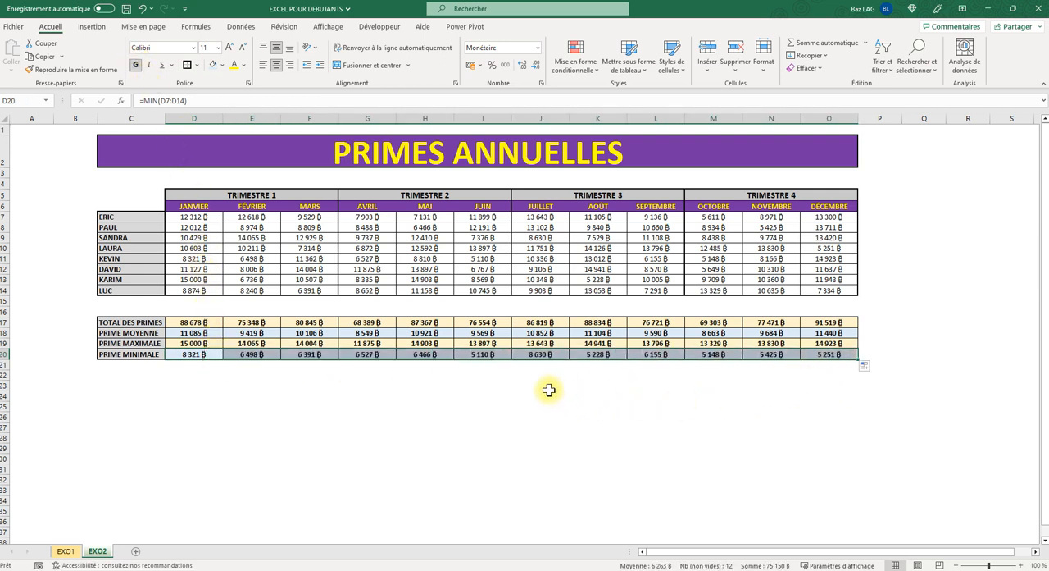
{"action": "left_click", "coordinate": [315, 403]}
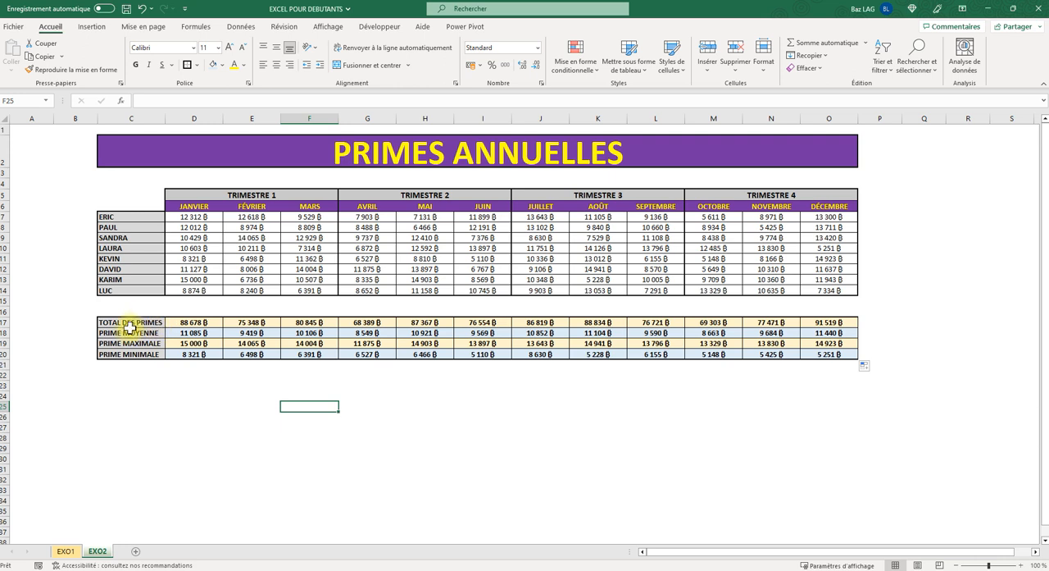
- Examine the January total, average, maximum and minimum formulas in D17:D20
{"action": "left_click", "coordinate": [132, 323]}
{"action": "left_click", "coordinate": [196, 323]}
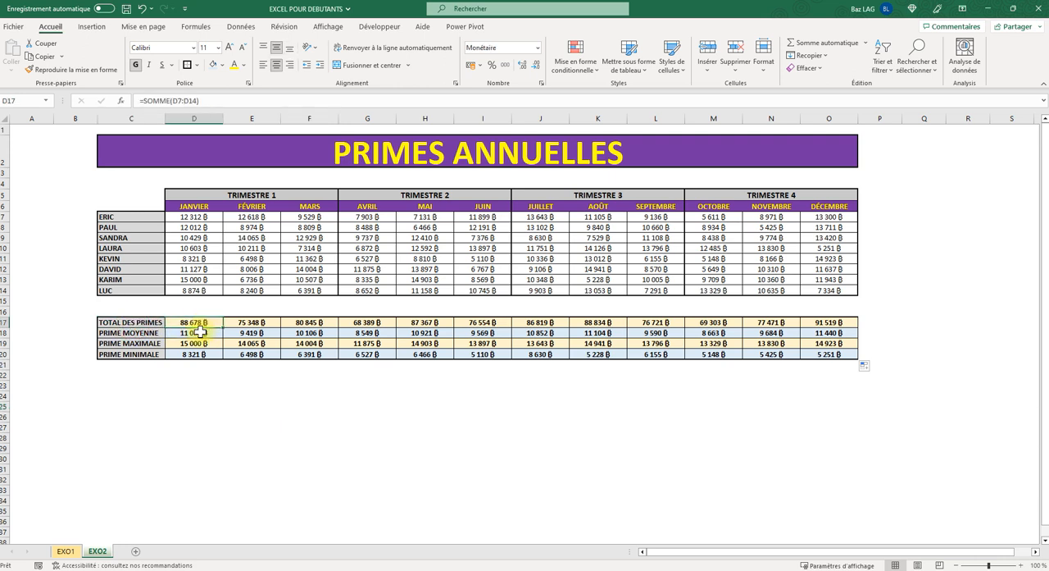
{"action": "left_click", "coordinate": [197, 333]}
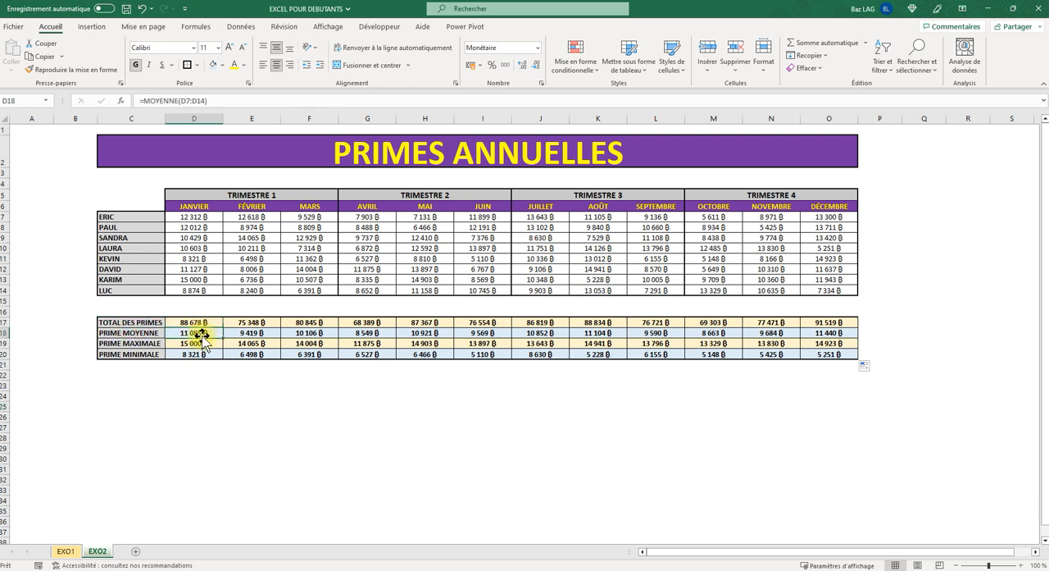
{"action": "left_click", "coordinate": [196, 345]}
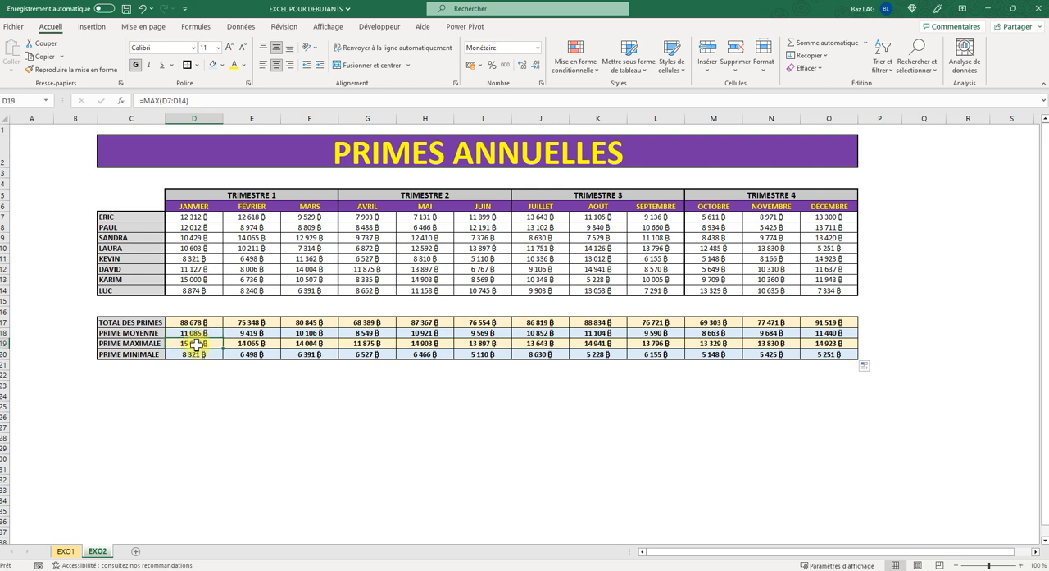
{"action": "left_click", "coordinate": [194, 353]}
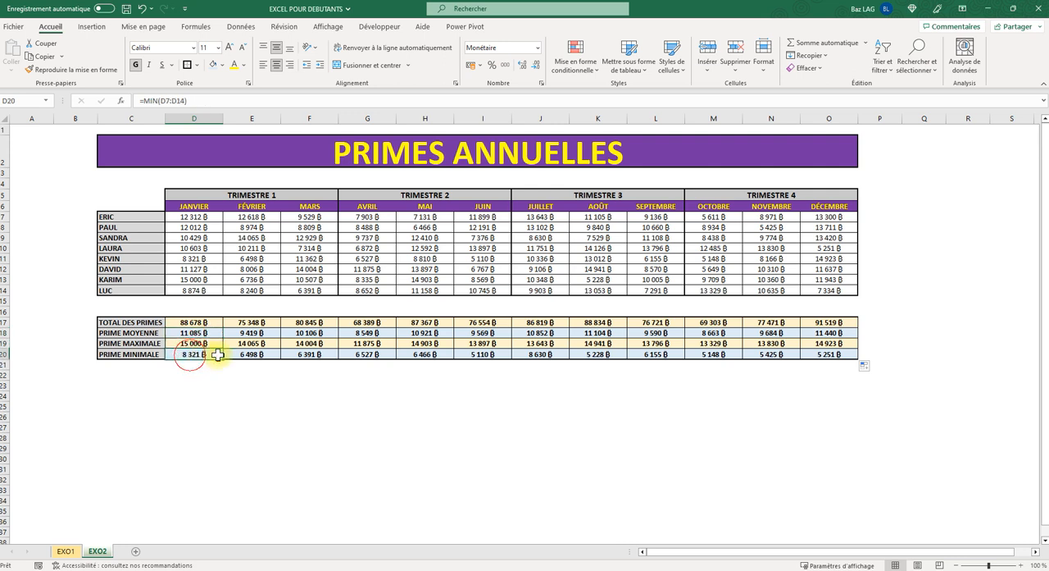
- Enter the label "addition" in C24 and a plus sign as text in D24
{"action": "left_click", "coordinate": [131, 396]}
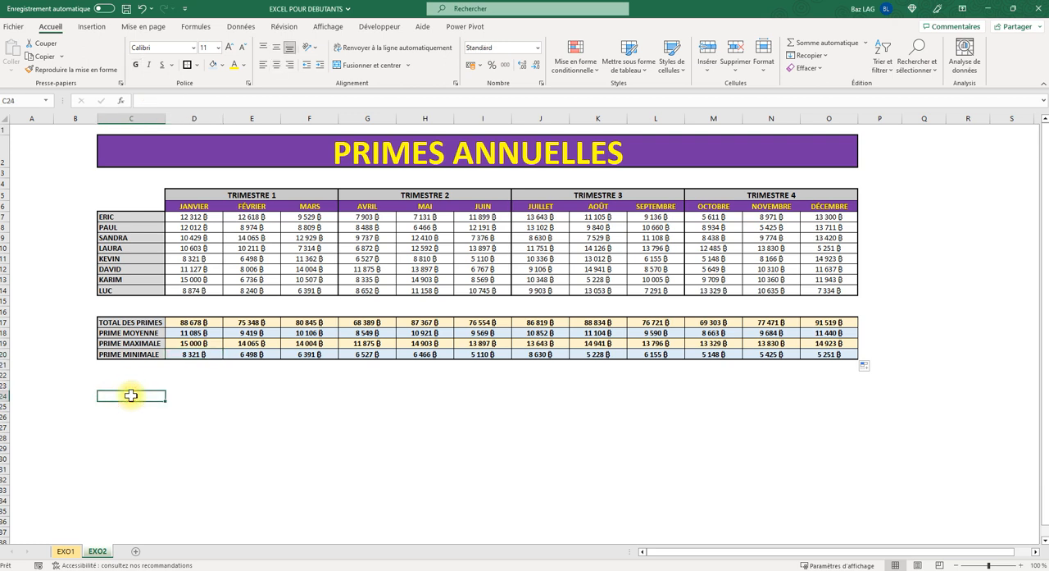
{"action": "type", "text": "add"}
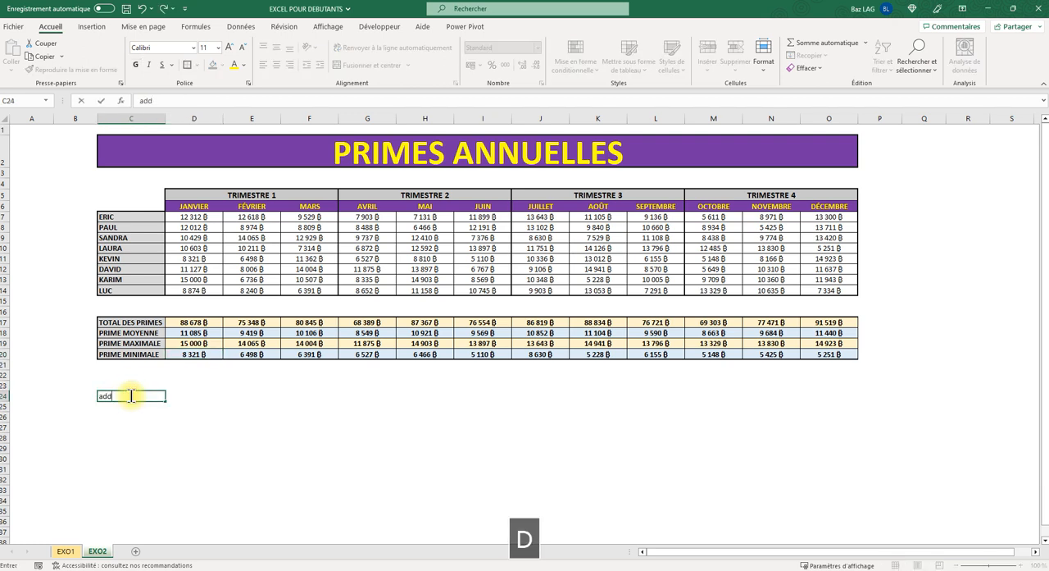
{"action": "type", "text": "ition"}
{"action": "key", "text": "Tab"}
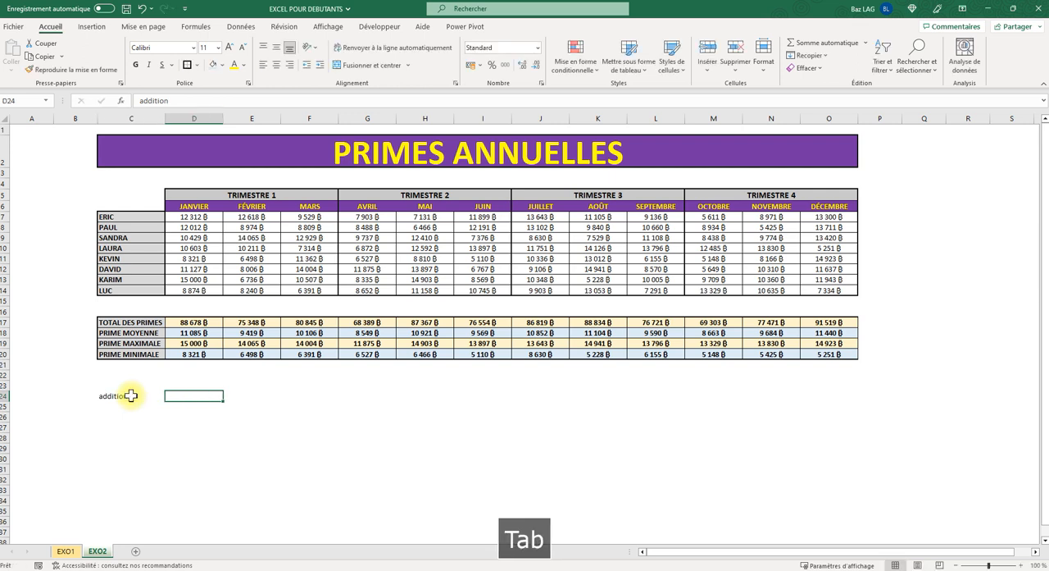
{"action": "type", "text": "'"}
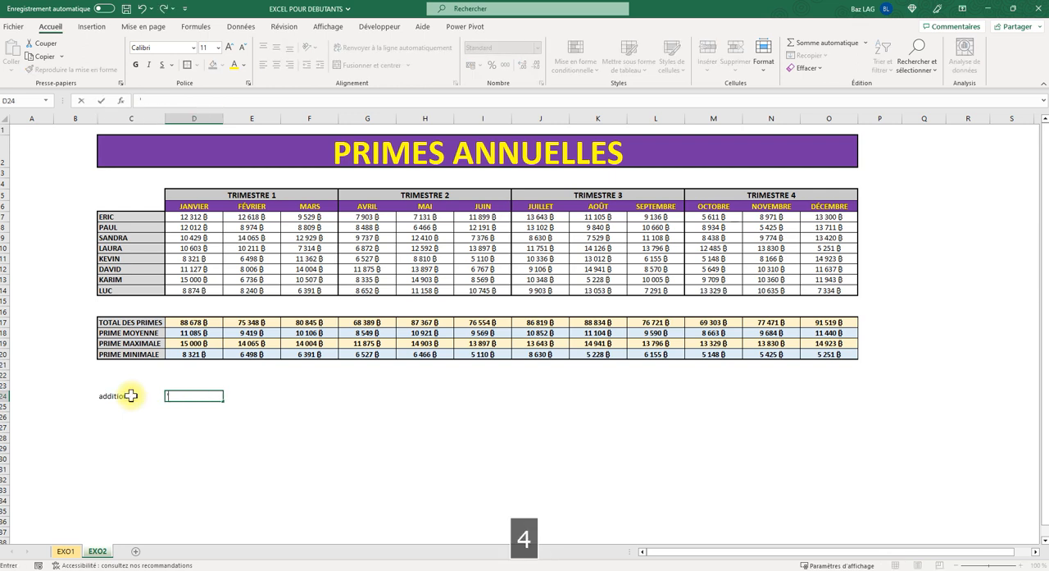
{"action": "type", "text": "+"}
{"action": "key", "text": "Return"}
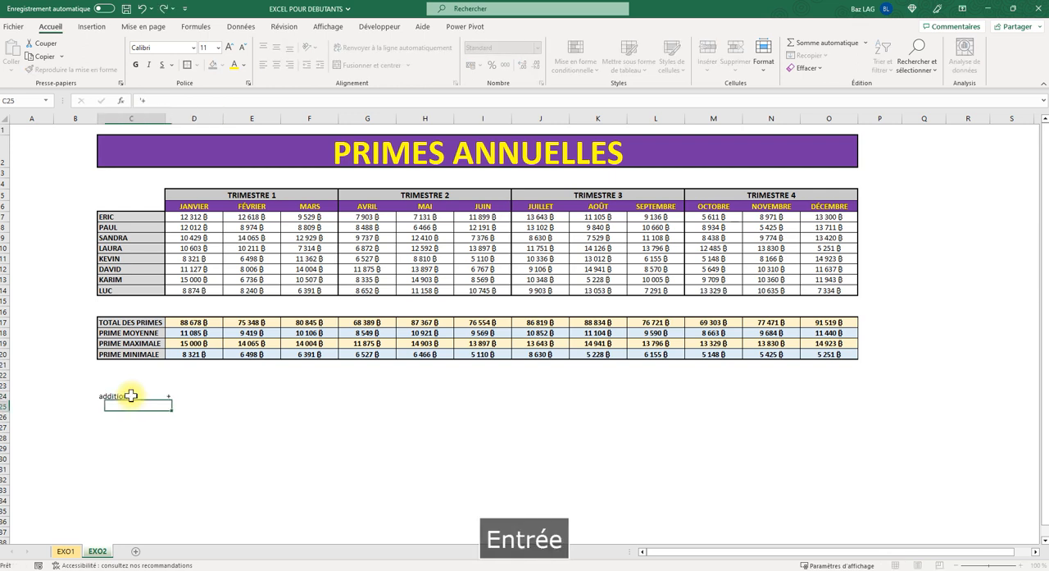
- Enter the label "souqtraction" in C25 and a minus sign as text in D25
{"action": "type", "text": "souq"}
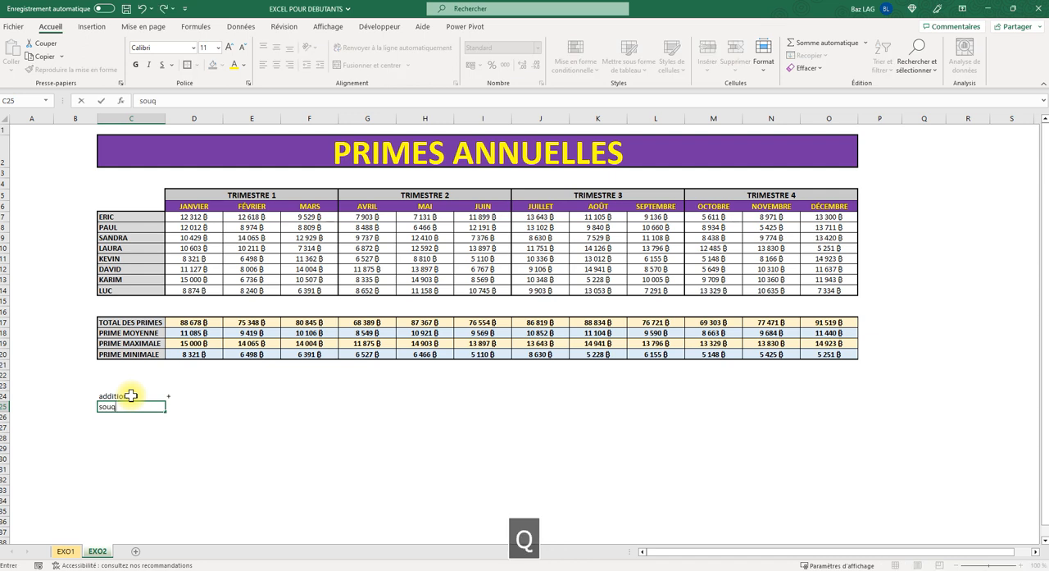
{"action": "type", "text": "trac"}
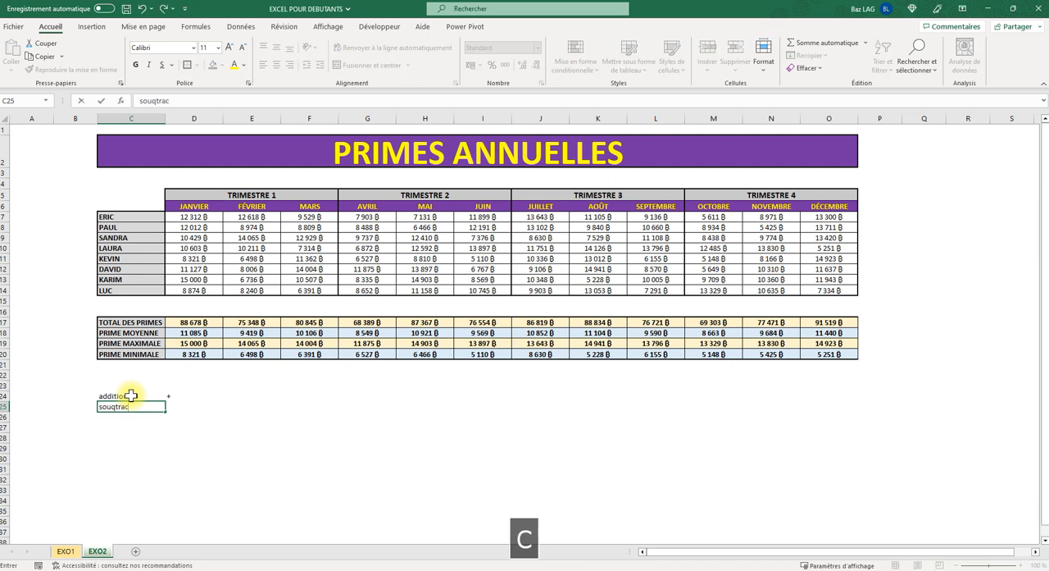
{"action": "type", "text": "tion"}
{"action": "key", "text": "Tab"}
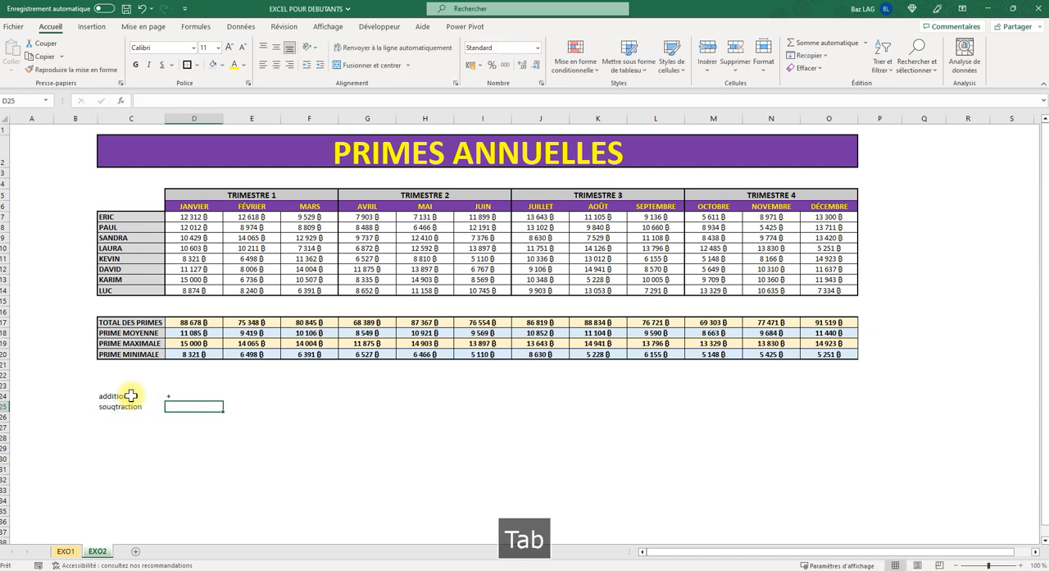
{"action": "type", "text": "'"}
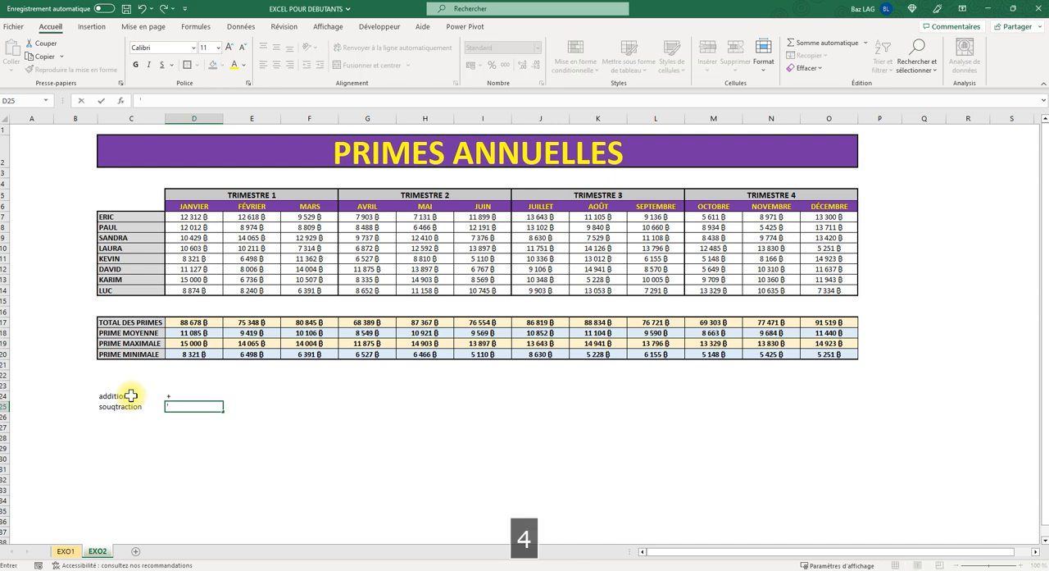
{"action": "type", "text": "-"}
{"action": "key", "text": "Return"}
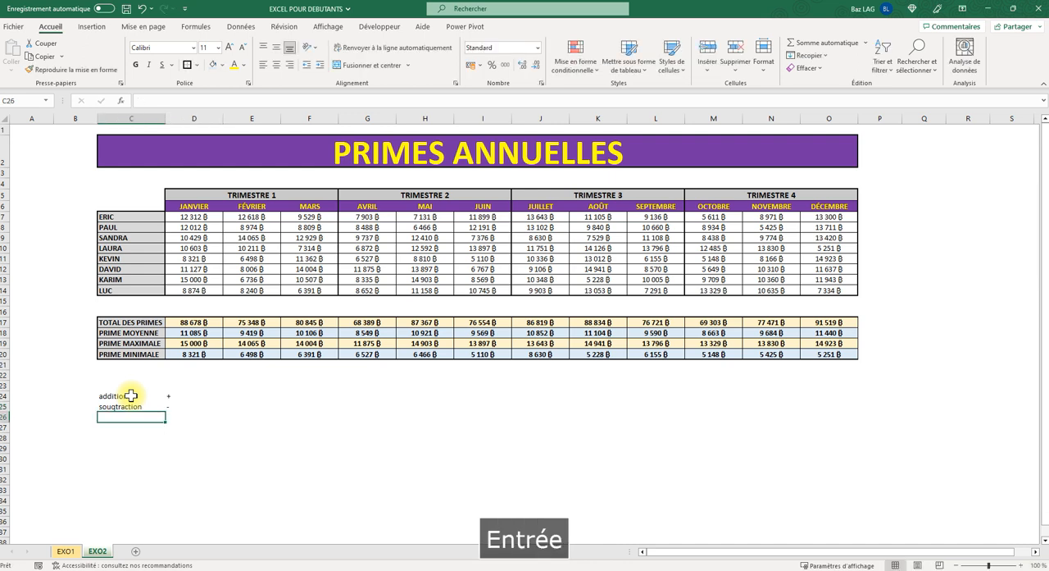
- Correct the spelling of the label in C25 to "soustraction"
{"action": "left_click", "coordinate": [115, 406]}
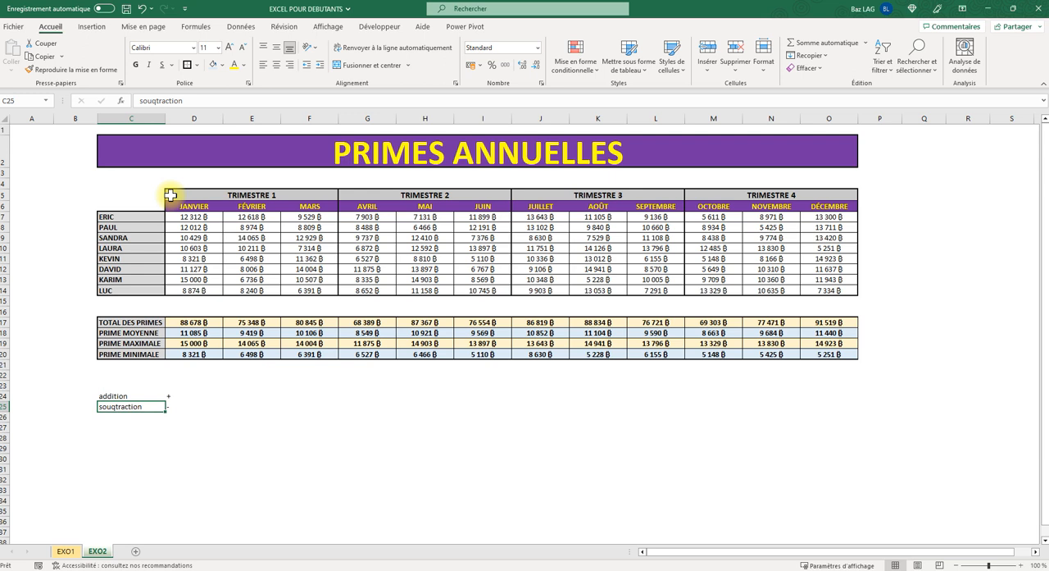
{"action": "left_click", "coordinate": [156, 100]}
{"action": "key", "text": "BackSpace"}
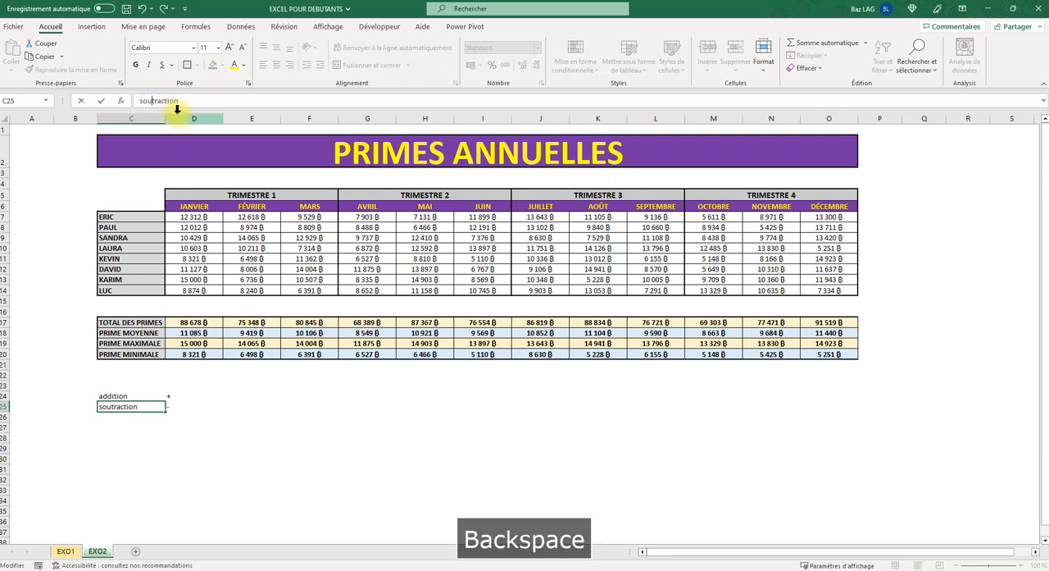
{"action": "type", "text": "s"}
{"action": "key", "text": "Return"}
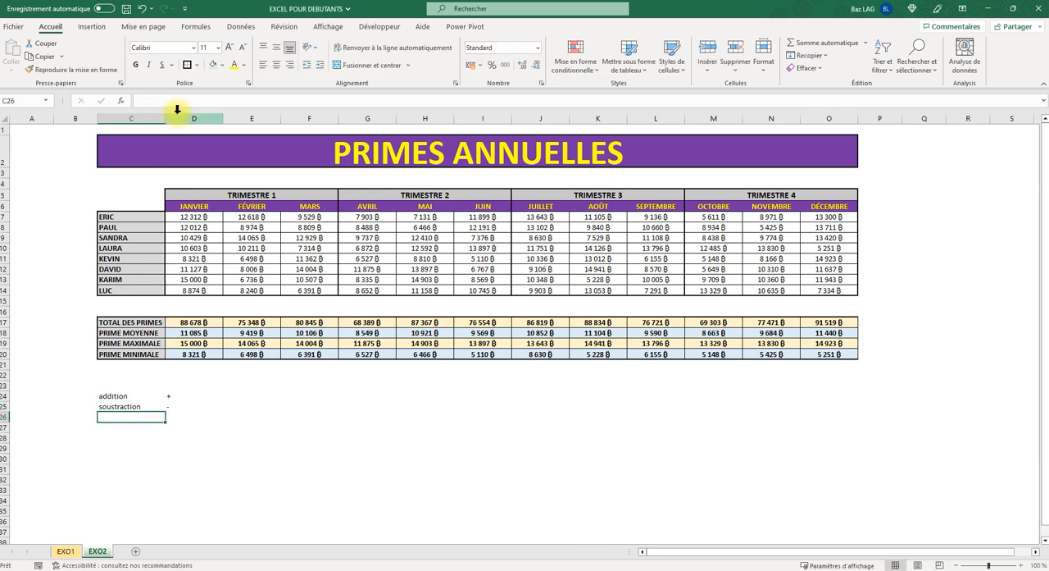
- Enter the label "multiplication" in C26 and an asterisk in D26
{"action": "type", "text": "m"}
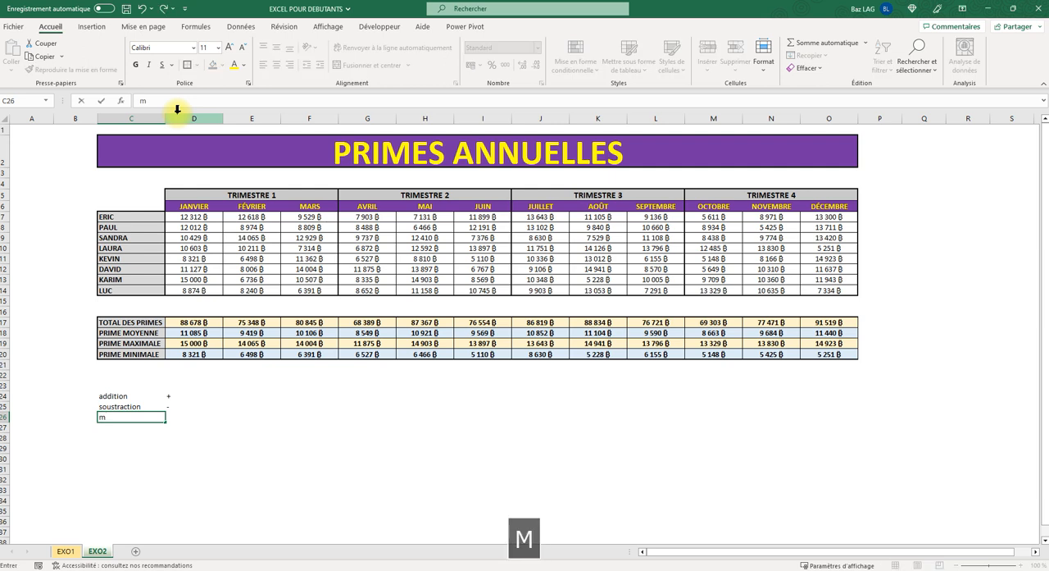
{"action": "type", "text": "ult"}
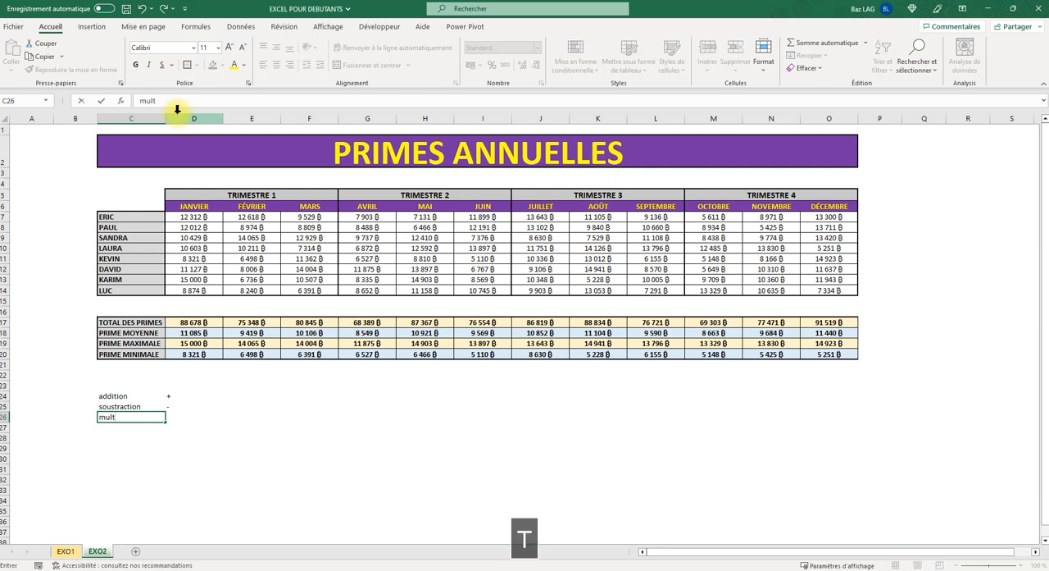
{"action": "type", "text": "iplication"}
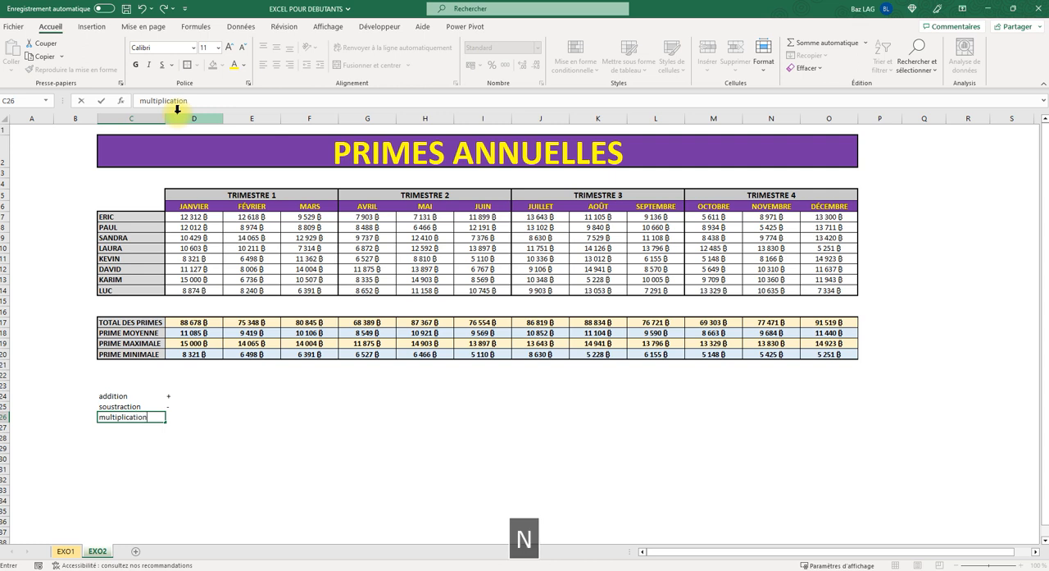
{"action": "key", "text": "Tab"}
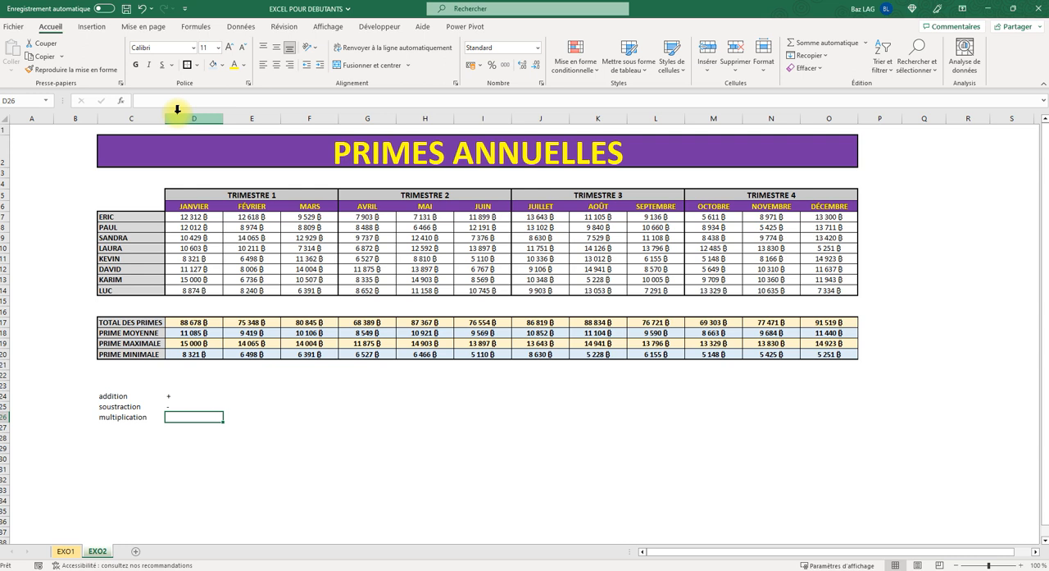
{"action": "type", "text": "*"}
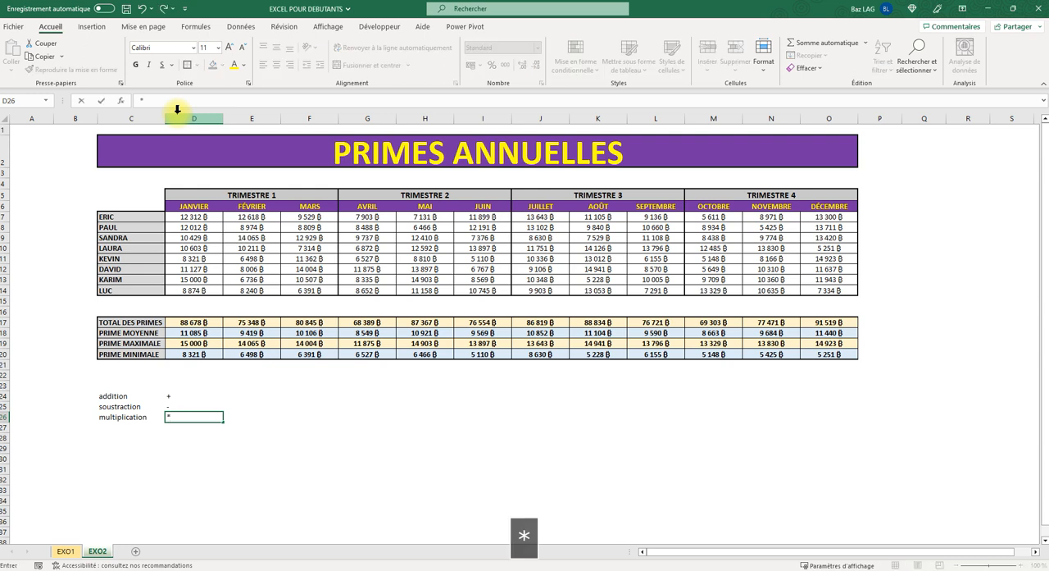
{"action": "key", "text": "Return"}
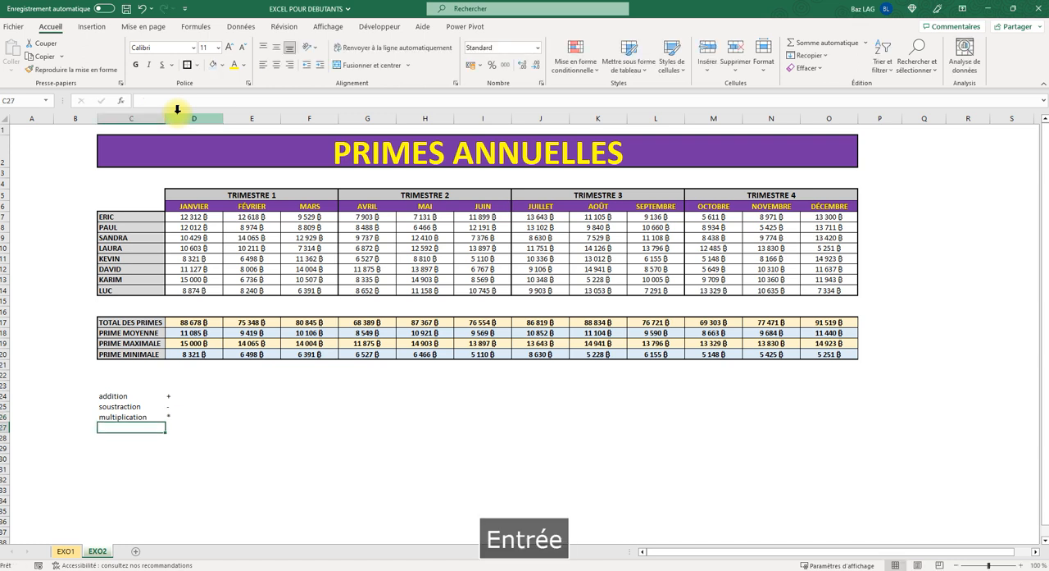
- Enter the label "division" in C27 and a slash as text in D27
{"action": "type", "text": "divi"}
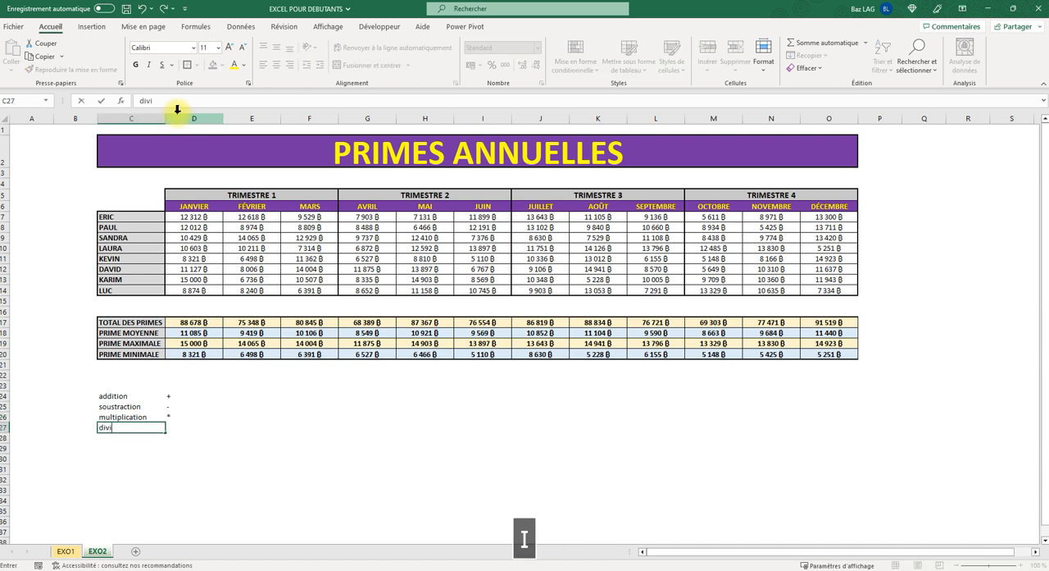
{"action": "type", "text": "sion"}
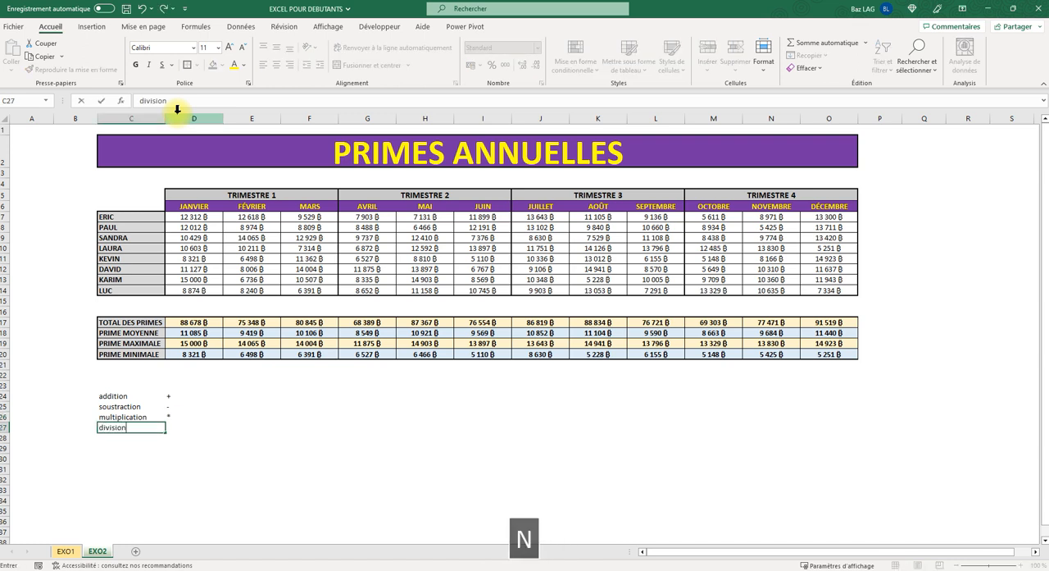
{"action": "key", "text": "Tab"}
{"action": "key", "text": "slash"}
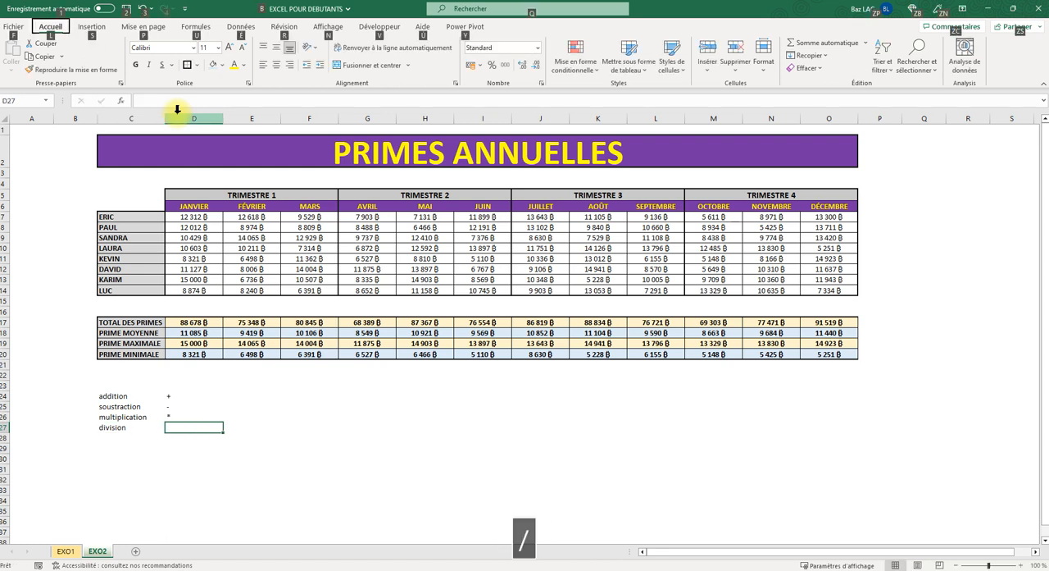
{"action": "left_click", "coordinate": [213, 469]}
{"action": "left_click", "coordinate": [193, 431]}
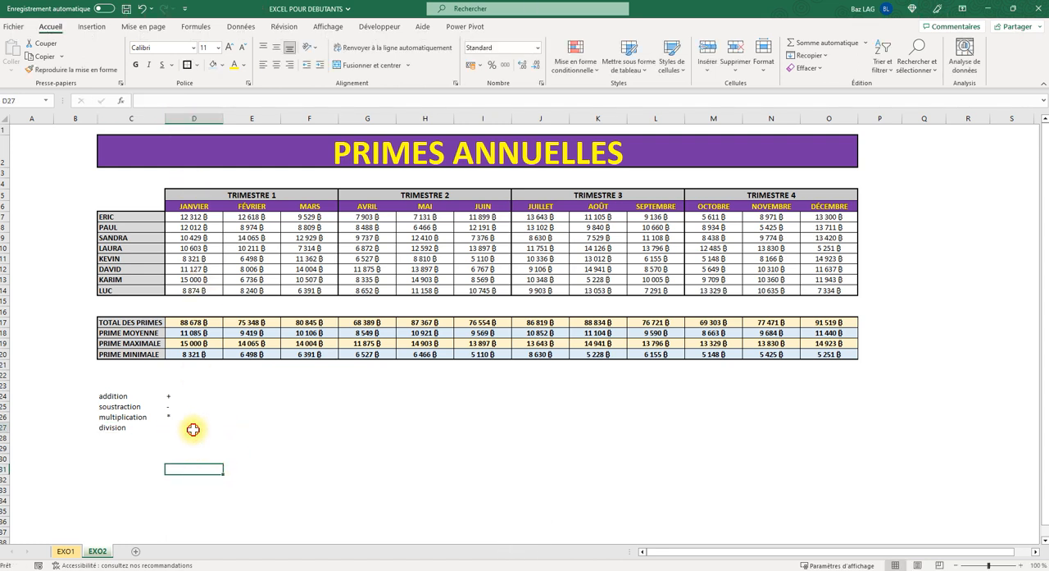
{"action": "left_click", "coordinate": [170, 101]}
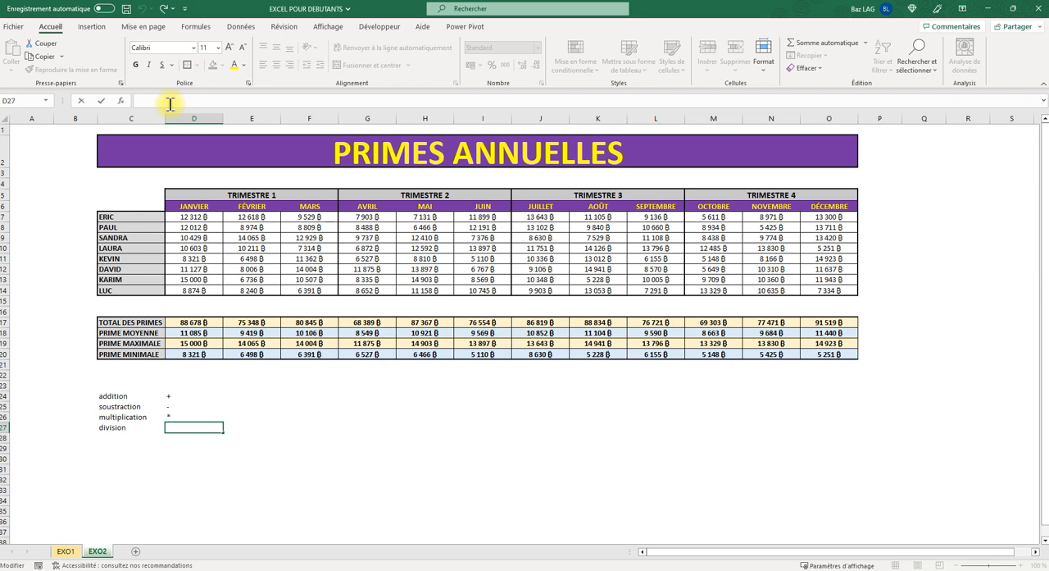
{"action": "type", "text": "/"}
{"action": "key", "text": "Return"}
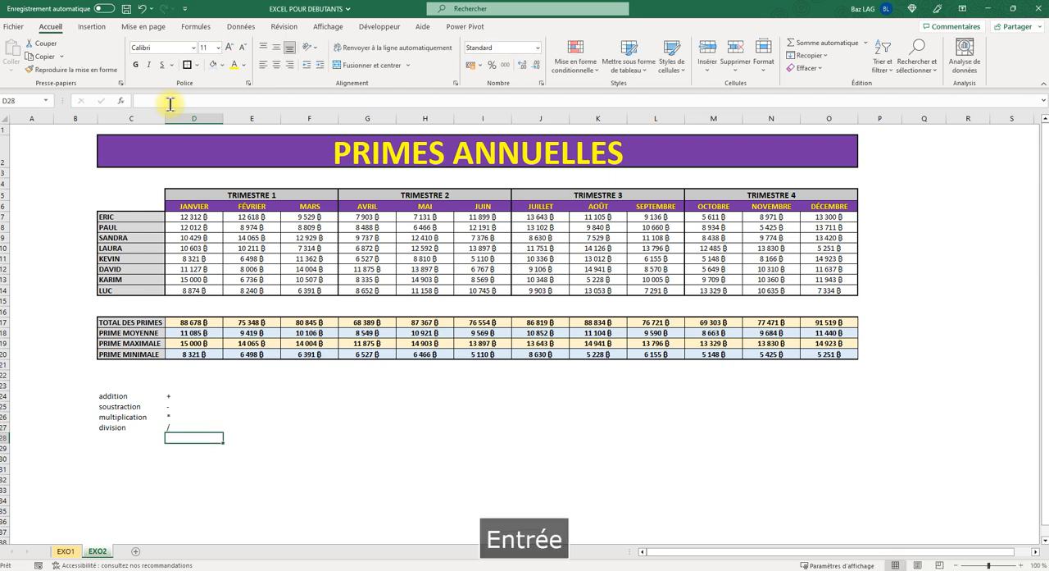
- Make the operator labels in C24:C27 bold and increase the font size of the symbols in D24:D27 to 12
{"action": "left_click_drag", "start_coordinate": [115, 396], "coordinate": [119, 428]}
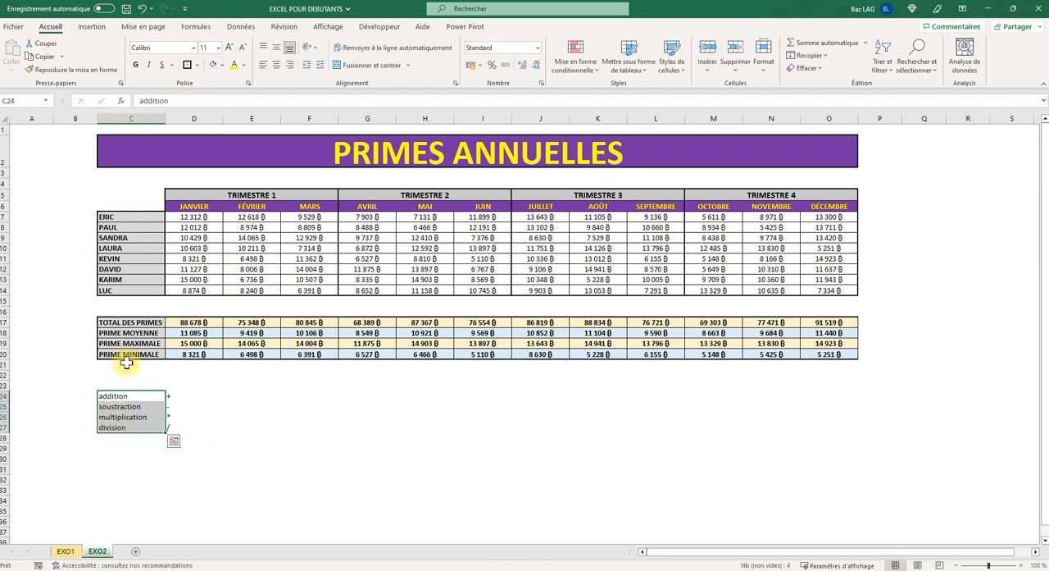
{"action": "left_click", "coordinate": [136, 65]}
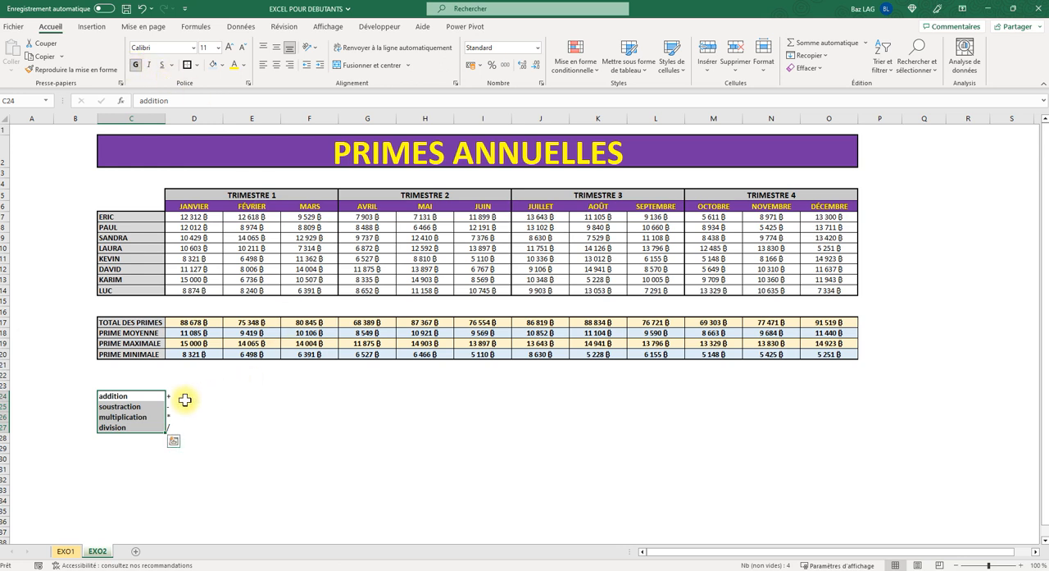
{"action": "left_click_drag", "start_coordinate": [184, 399], "coordinate": [168, 428]}
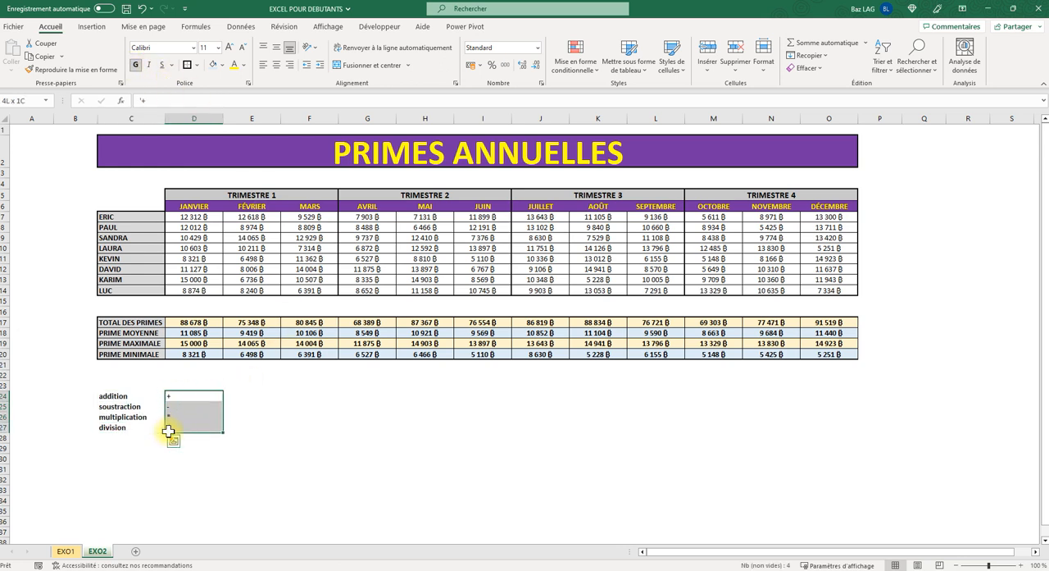
{"action": "left_click", "coordinate": [230, 47]}
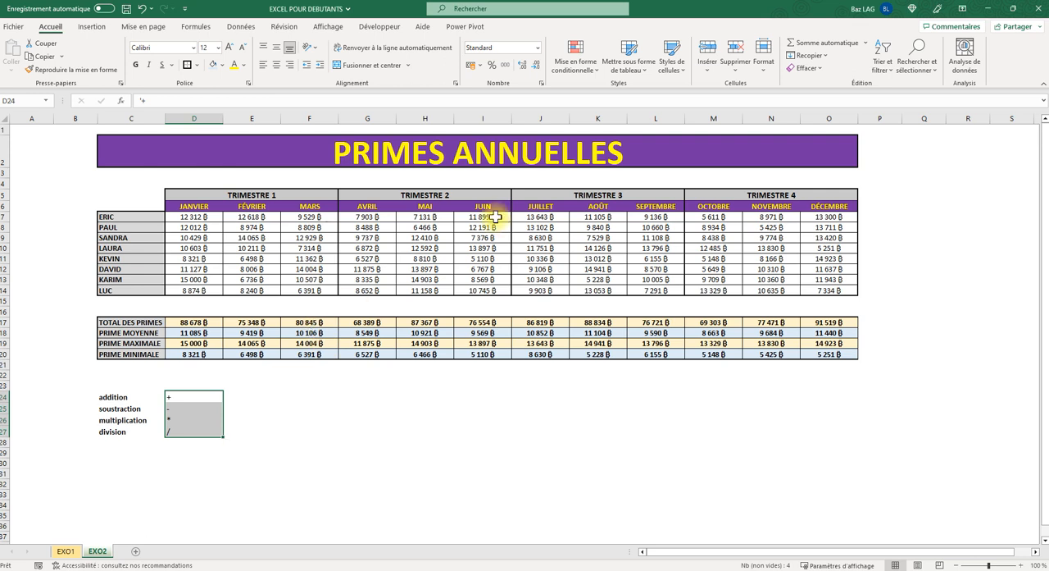
- Compare the January and February bonus ranges D7:D14 and E7:E14 with the summary formulas below them, including the January total in D17
{"action": "mouse_move", "coordinate": [188, 324]}
{"action": "left_mouse_down"}
{"action": "mouse_move", "coordinate": [197, 354]}
{"action": "mouse_move", "coordinate": [202, 331]}
{"action": "left_mouse_up"}
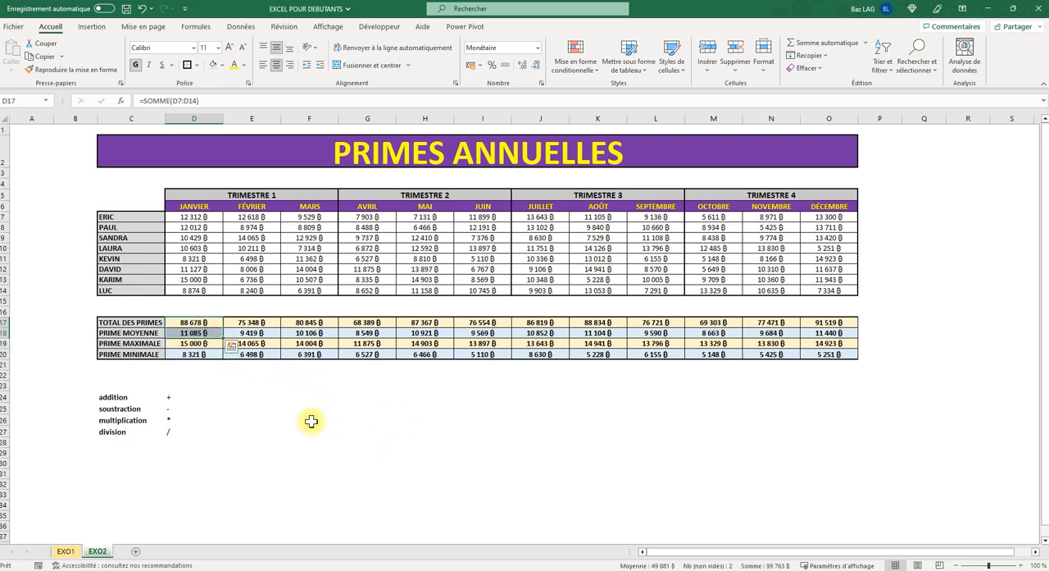
{"action": "left_click_drag", "start_coordinate": [201, 214], "coordinate": [191, 292]}
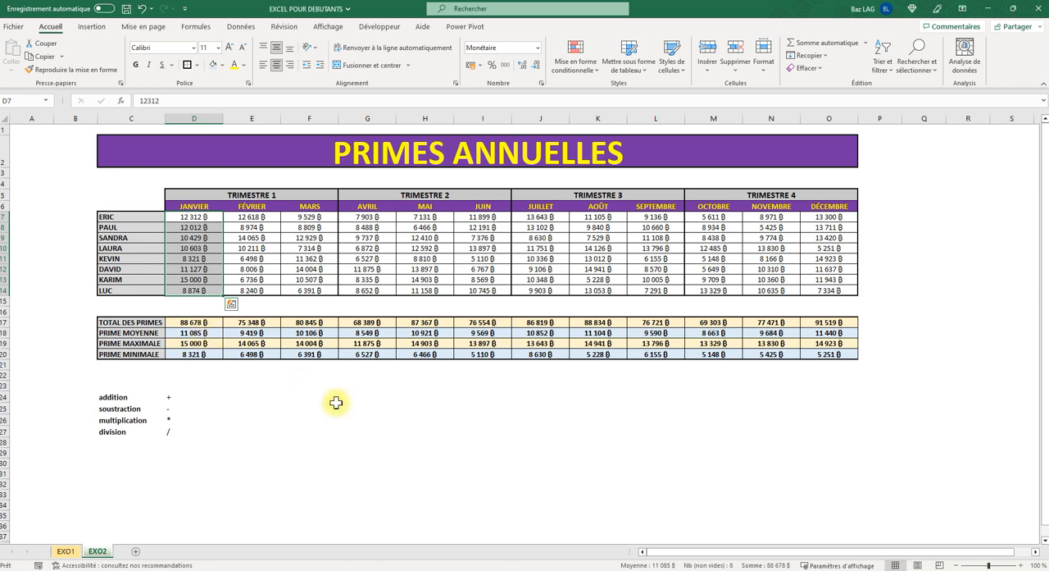
{"action": "left_click", "coordinate": [385, 430]}
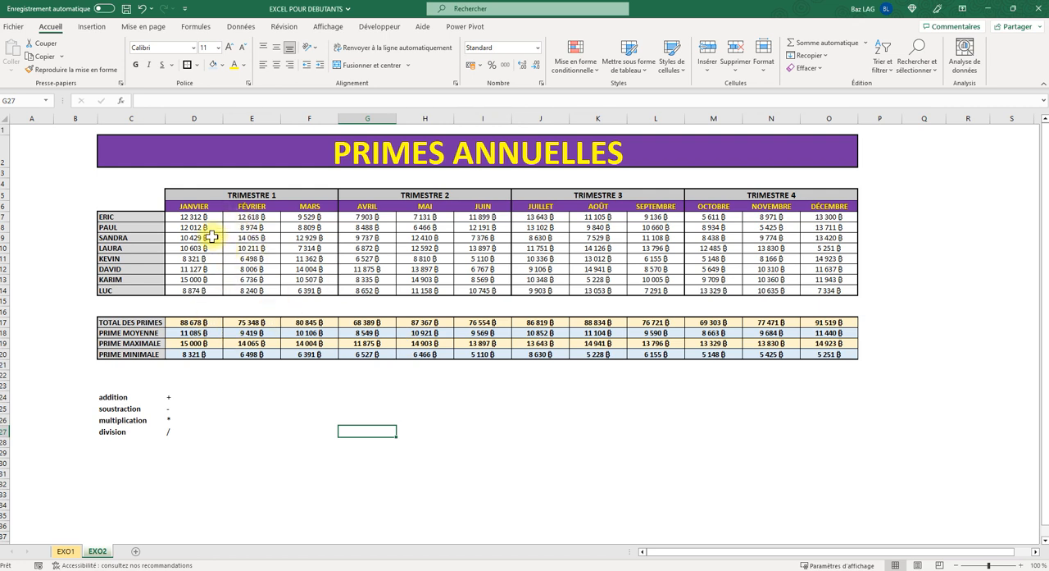
{"action": "left_click_drag", "start_coordinate": [196, 216], "coordinate": [193, 290]}
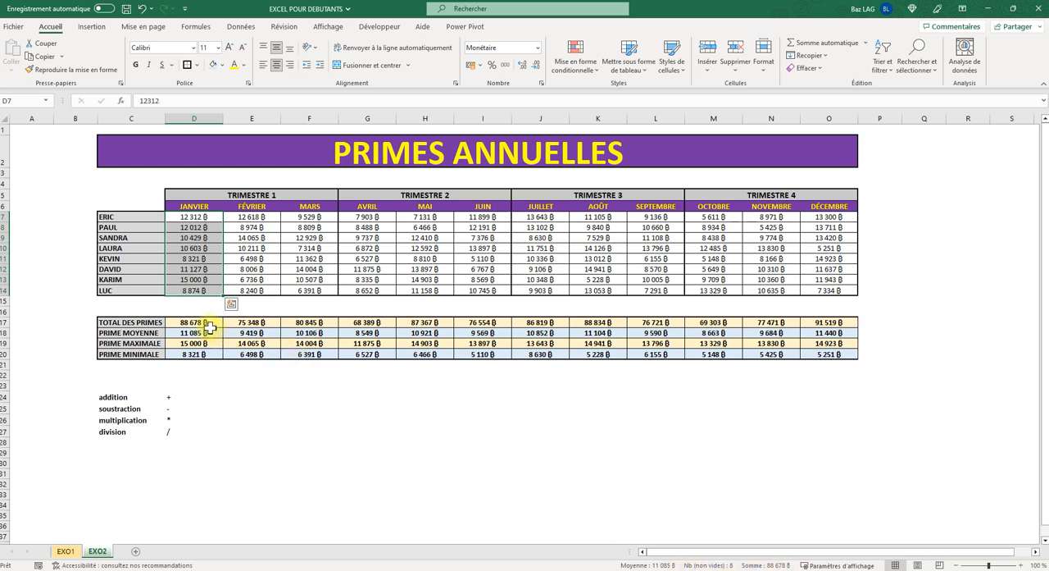
{"action": "left_click", "coordinate": [194, 322]}
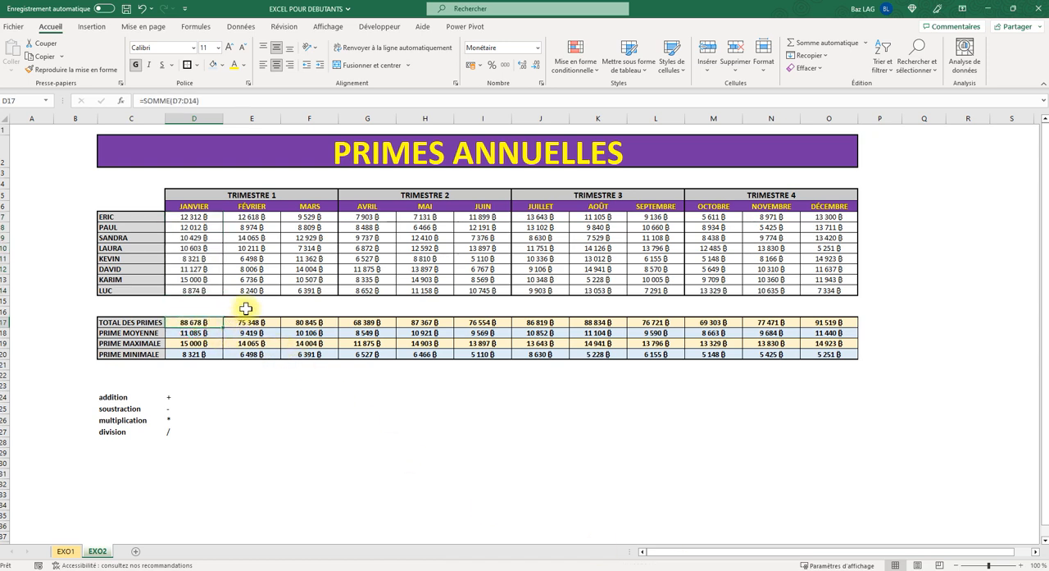
{"action": "left_click_drag", "start_coordinate": [269, 218], "coordinate": [260, 289]}
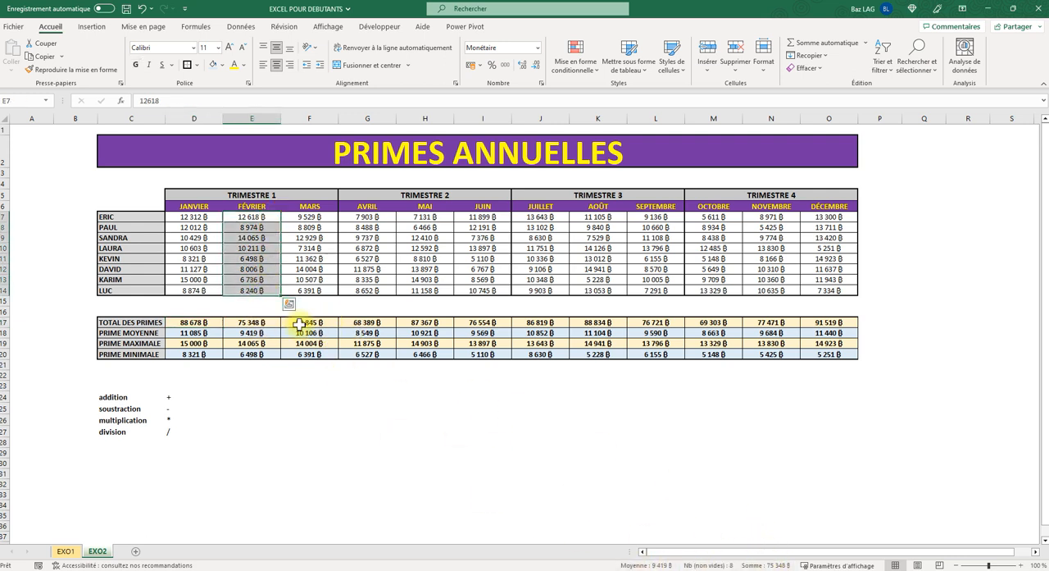
{"action": "left_click", "coordinate": [607, 396]}
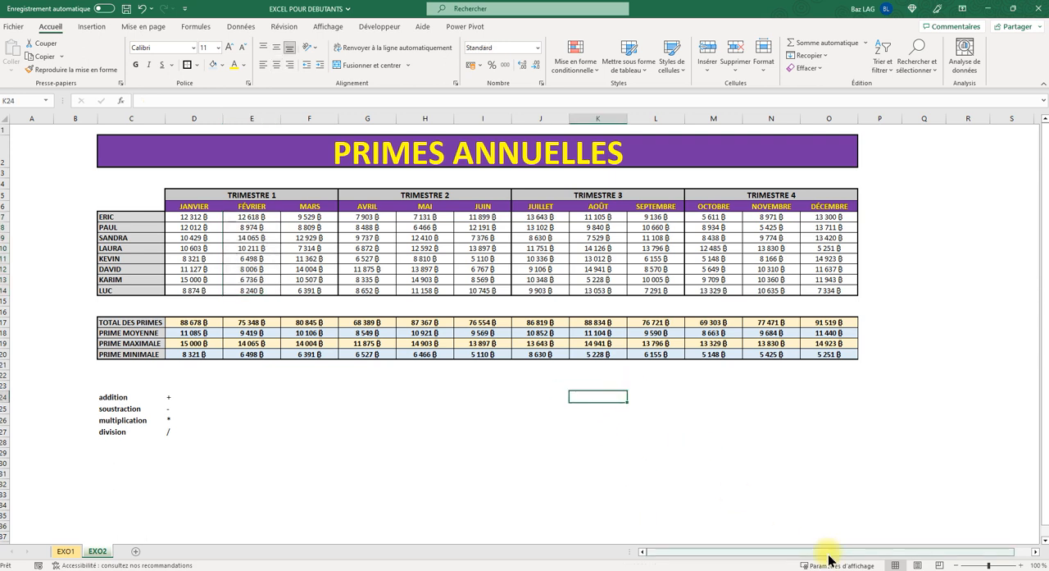